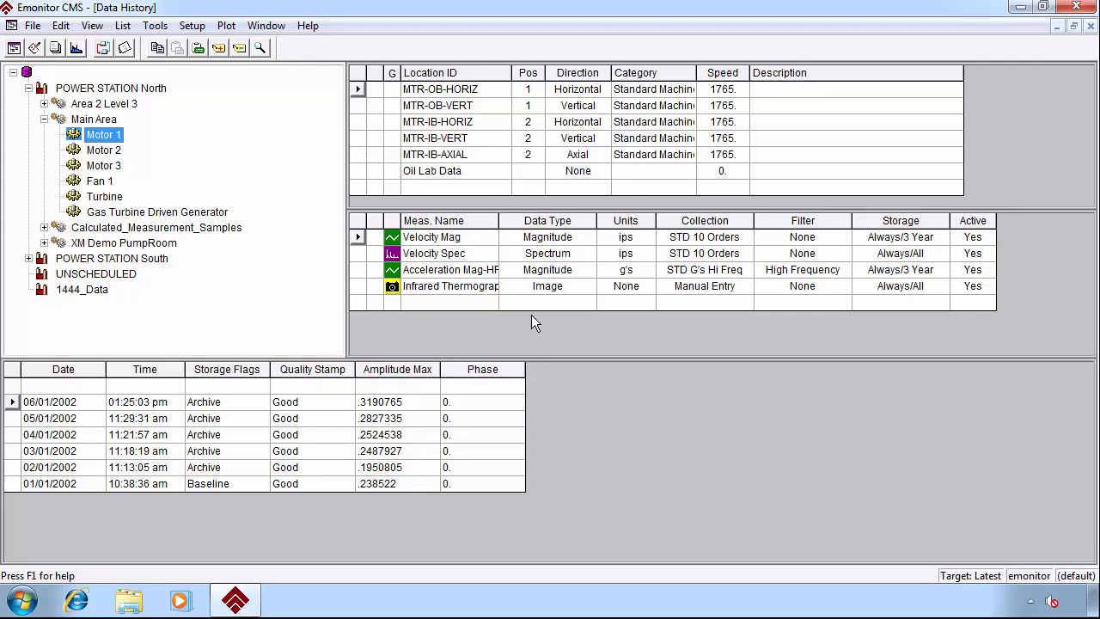
Step: Switch to the Alarm Panel view and acknowledge the alarm status of Motor 2 in the Main Area
left_click(93, 26)
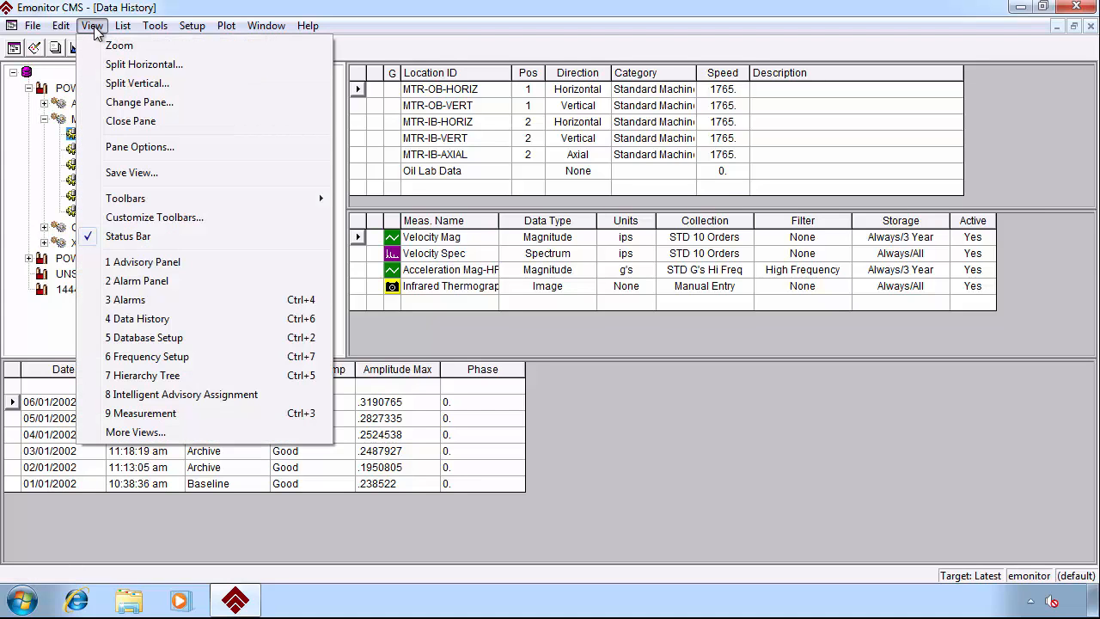
left_click(182, 286)
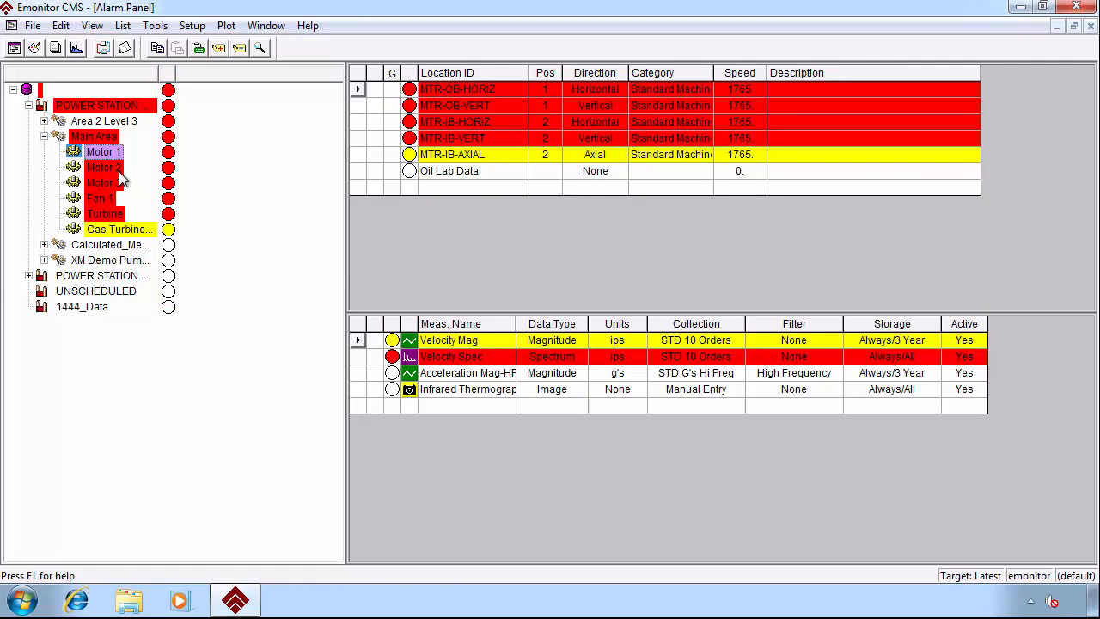
left_click(111, 168)
right_click(107, 166)
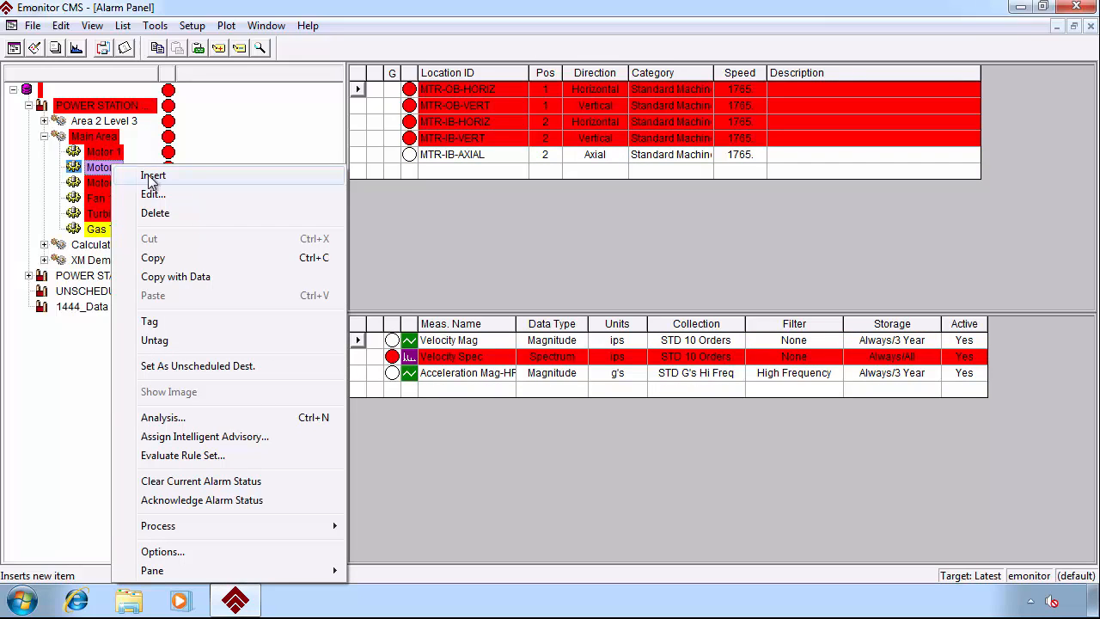
left_click(215, 502)
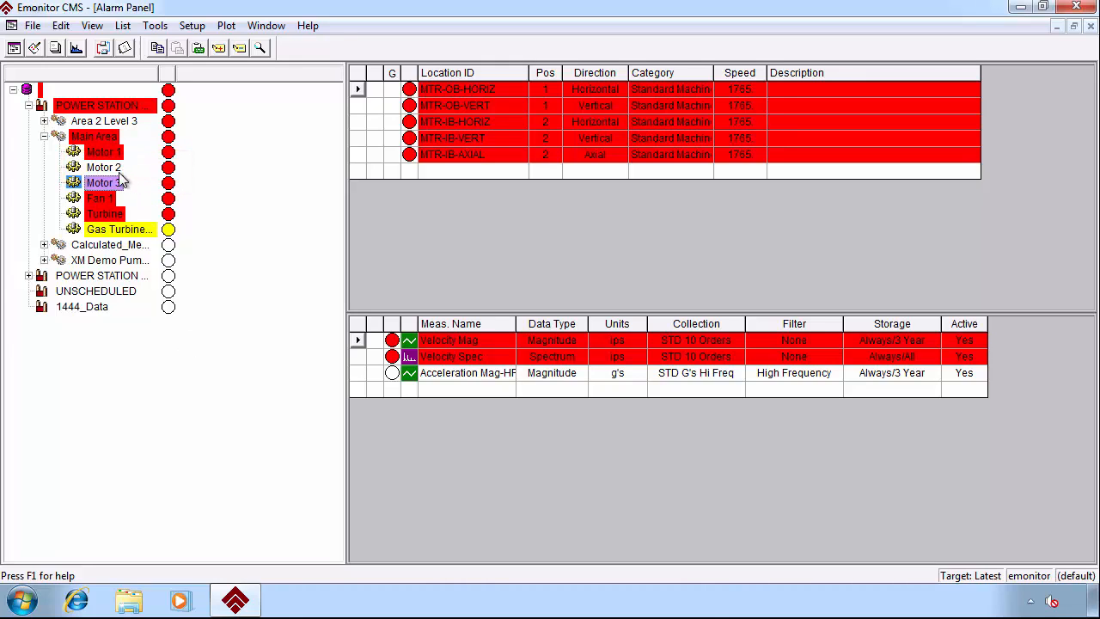
Step: Reselect Motor 2 in the Main Area and clear its current alarm status
left_click(119, 176)
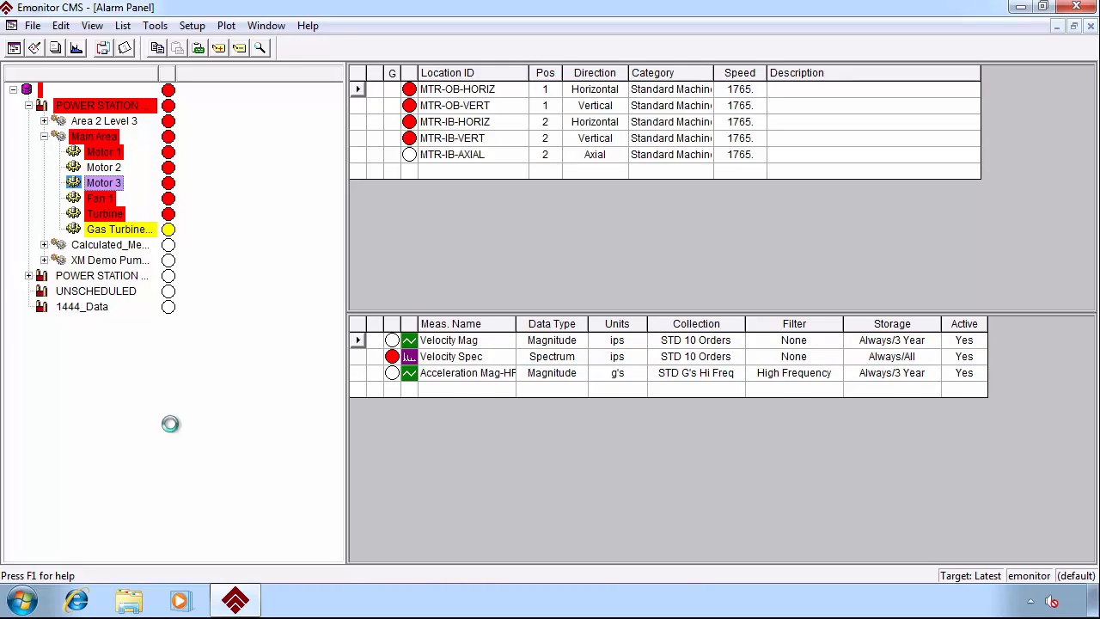
key("Up")
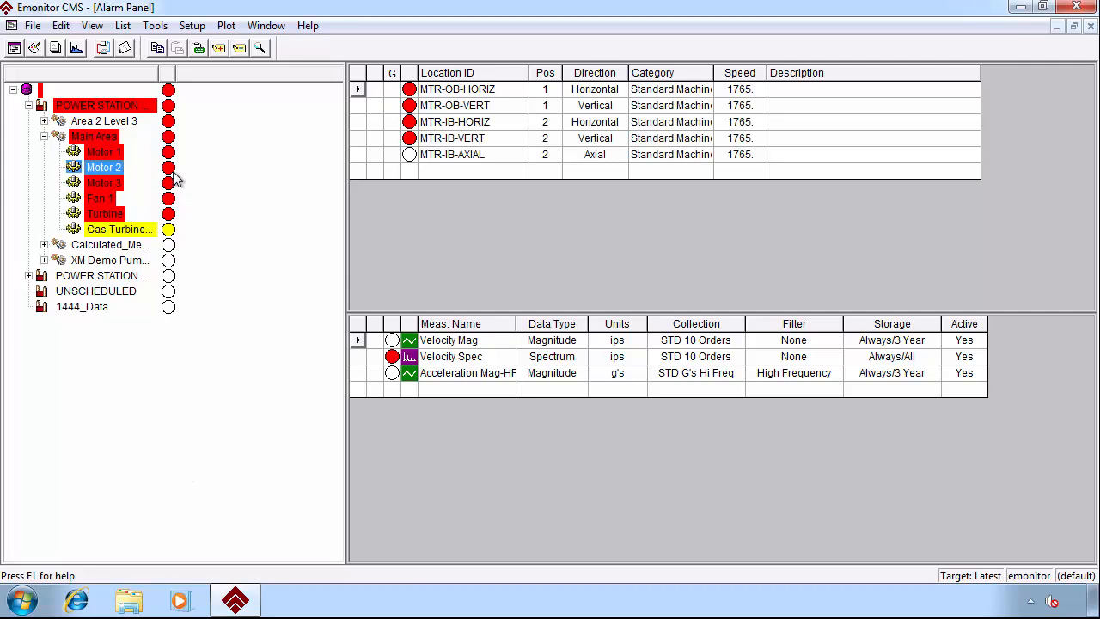
right_click(117, 167)
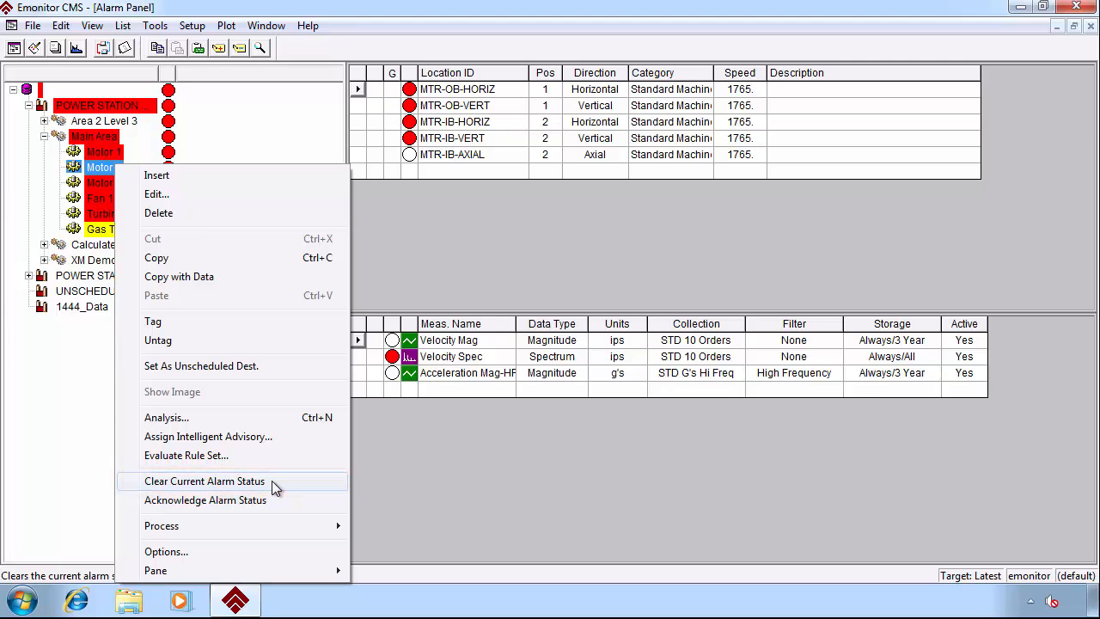
left_click(273, 481)
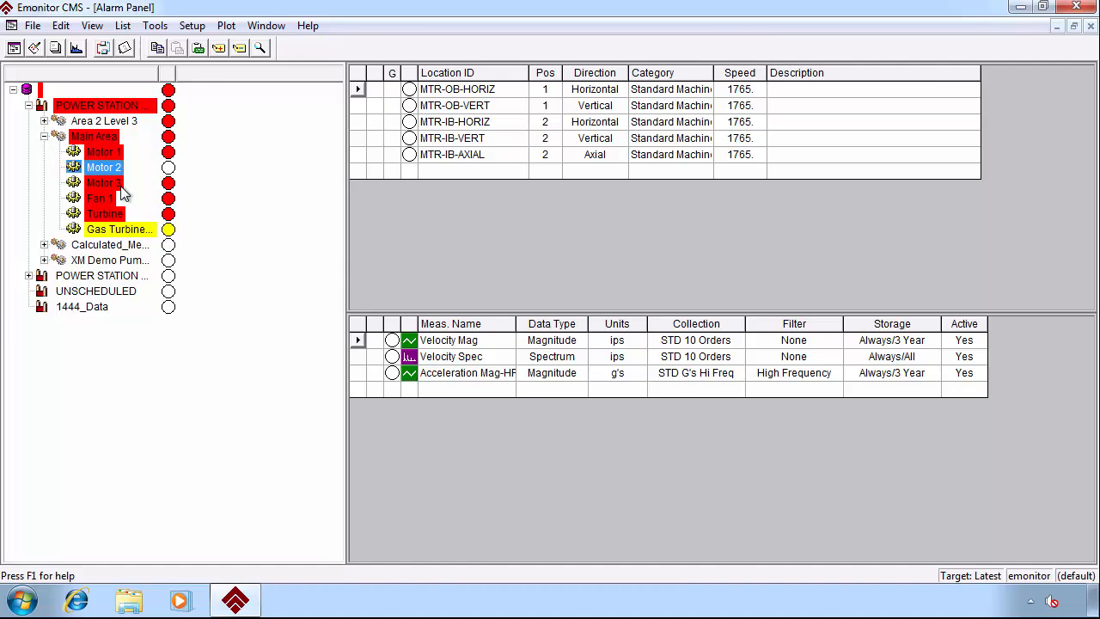
Step: Acknowledge the alarm status of the whole Main Area, and select Motor 1
left_click(82, 136)
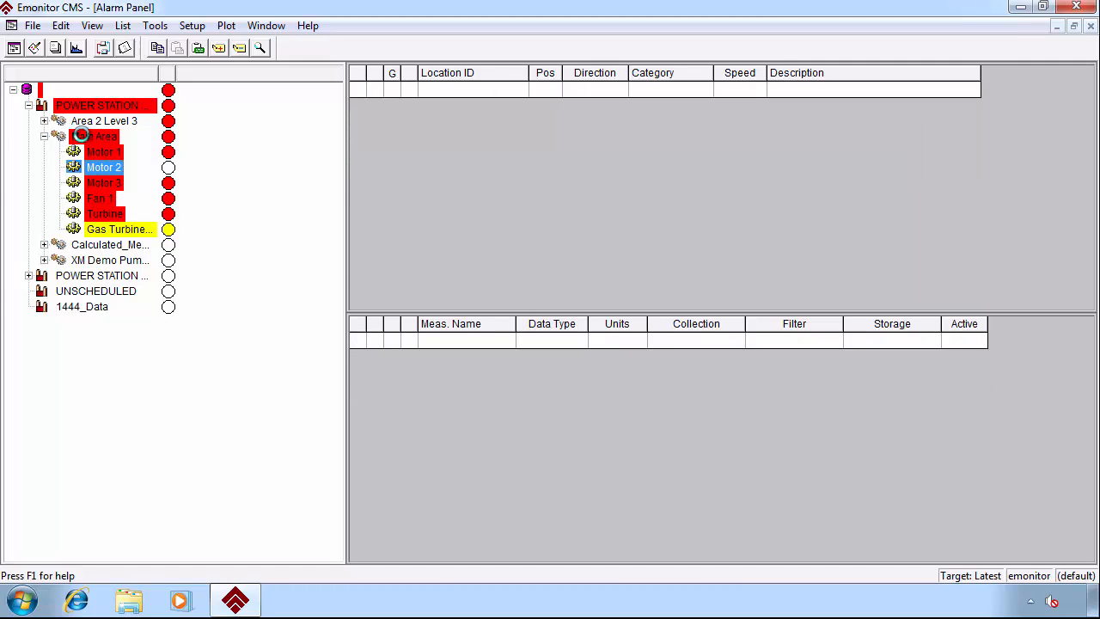
right_click(82, 135)
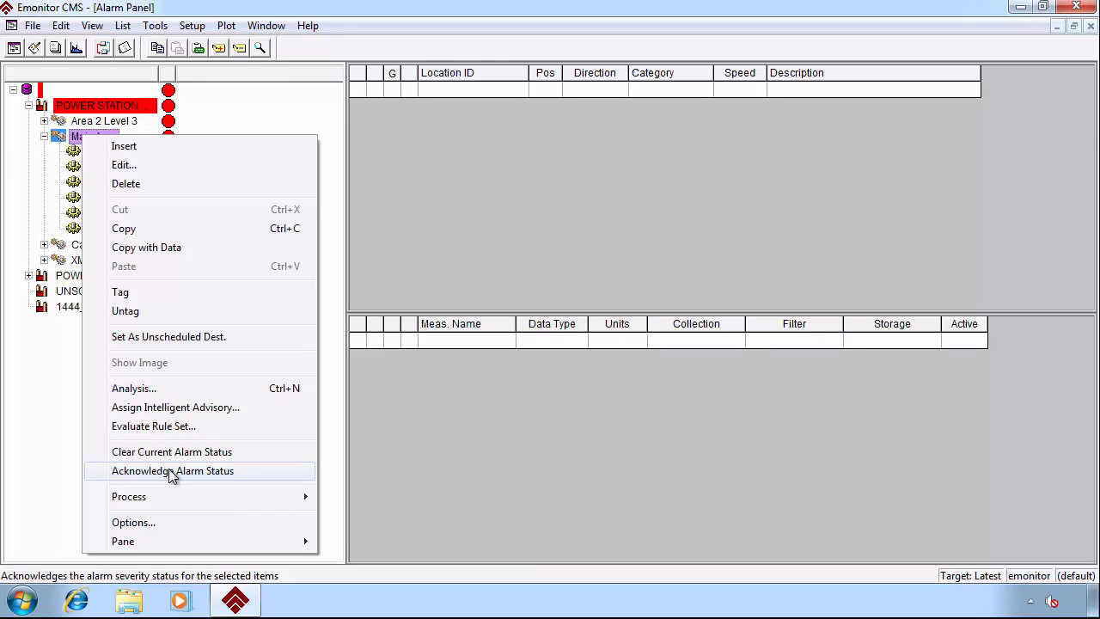
left_click(230, 472)
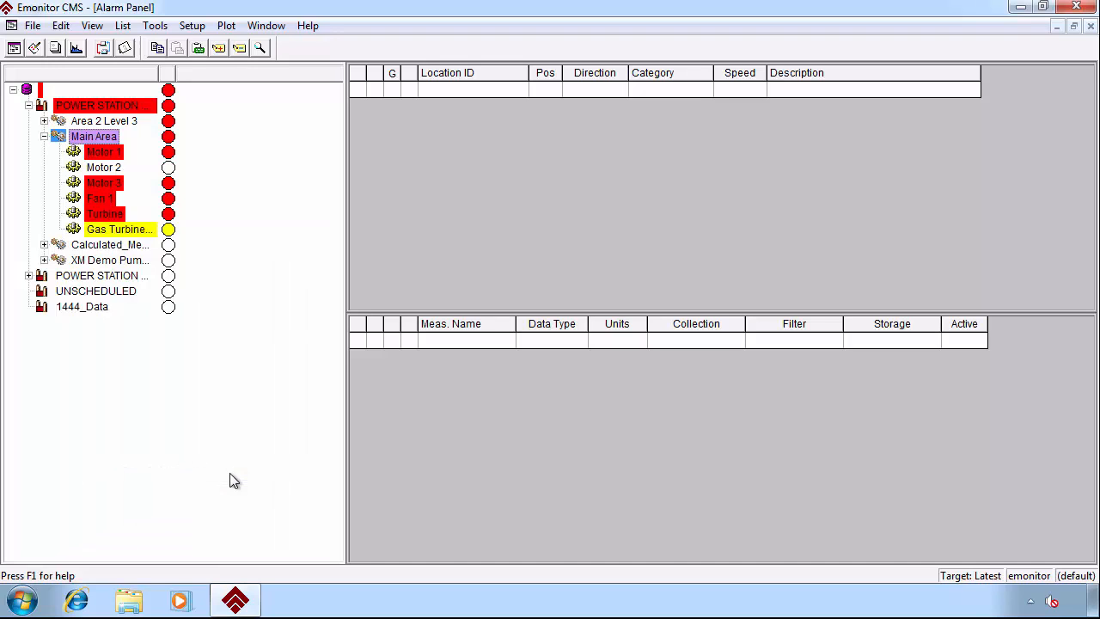
left_click(96, 153)
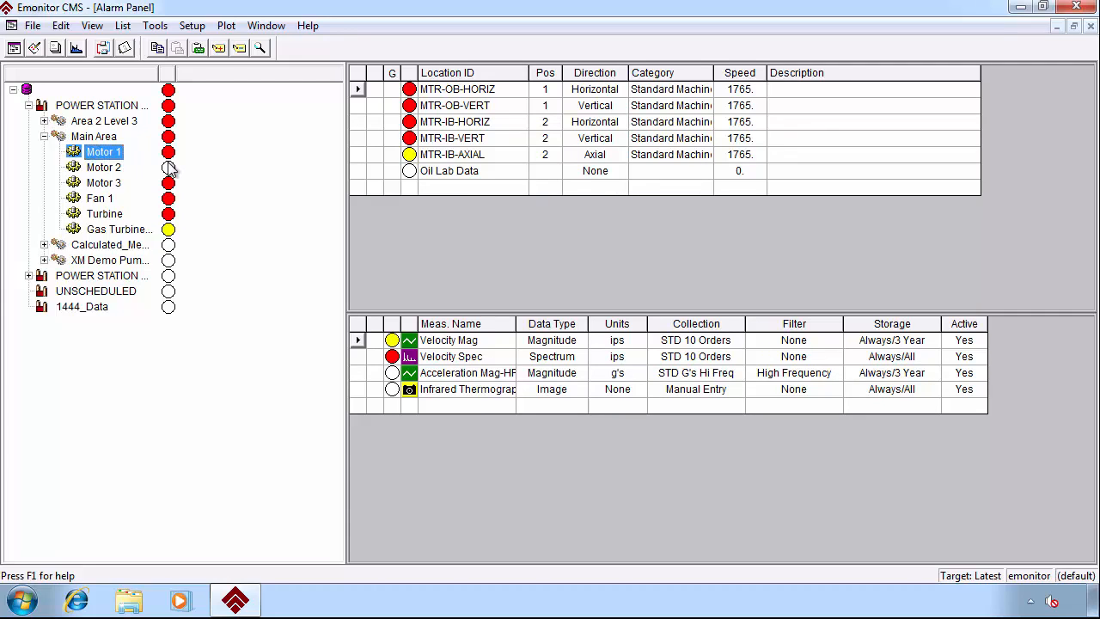
Step: Open the alarm severity setup and review all severity levels from 0 to 10
left_click(200, 28)
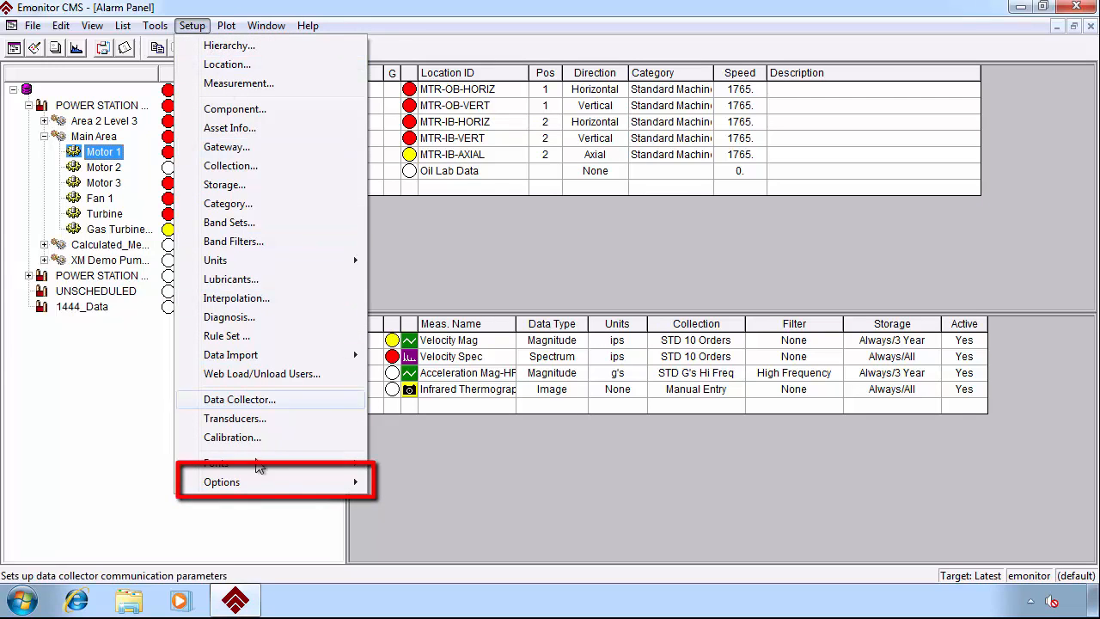
mouse_move(280, 484)
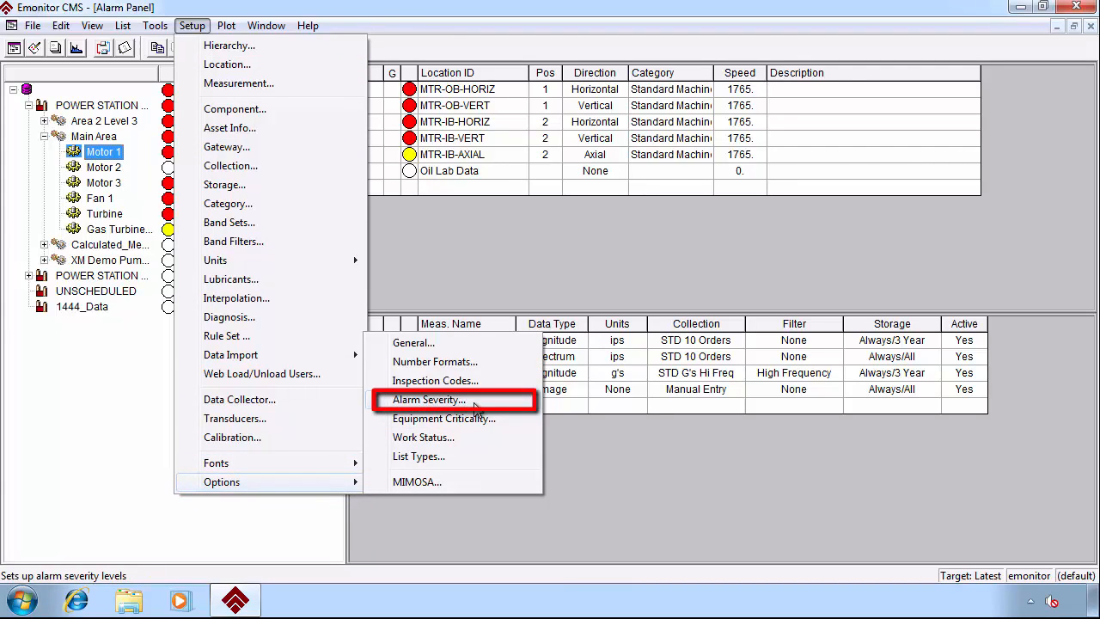
left_click(474, 403)
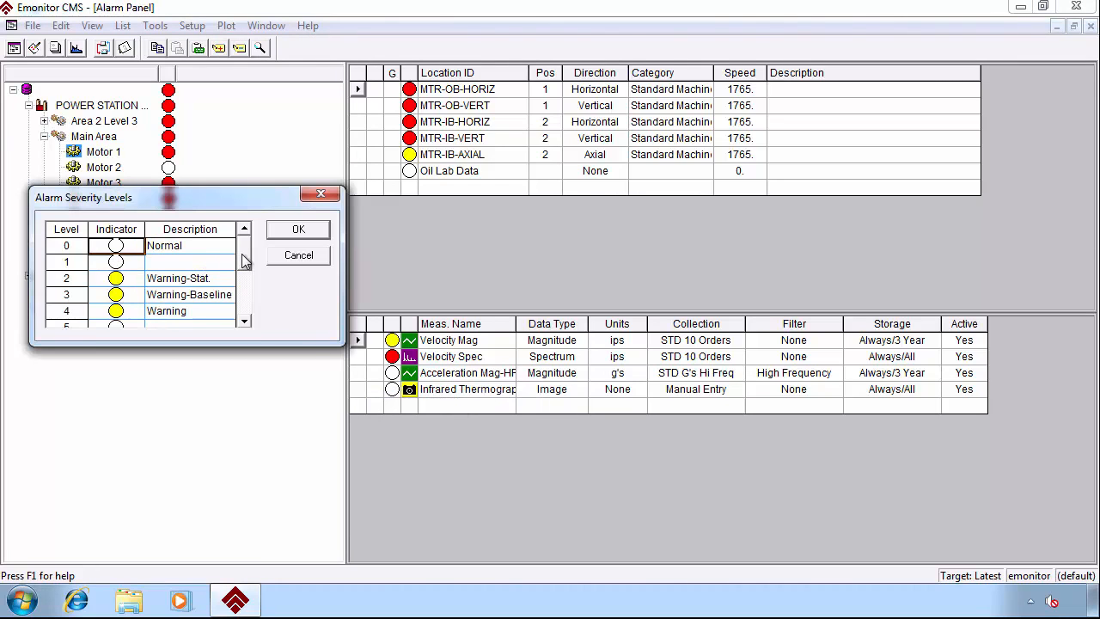
left_click(243, 289)
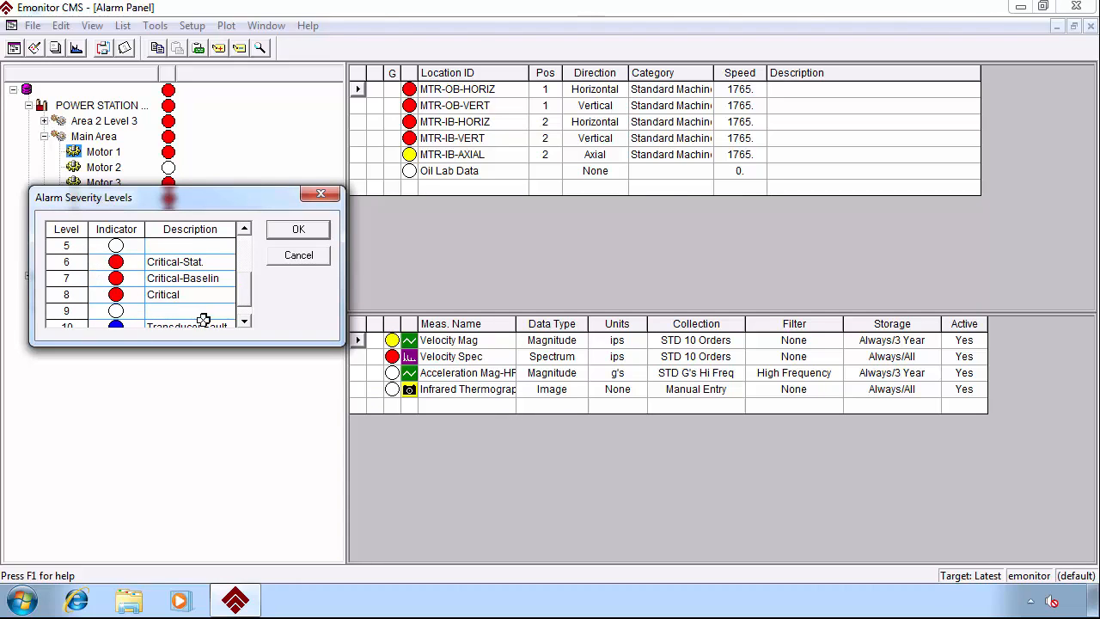
left_click(245, 323)
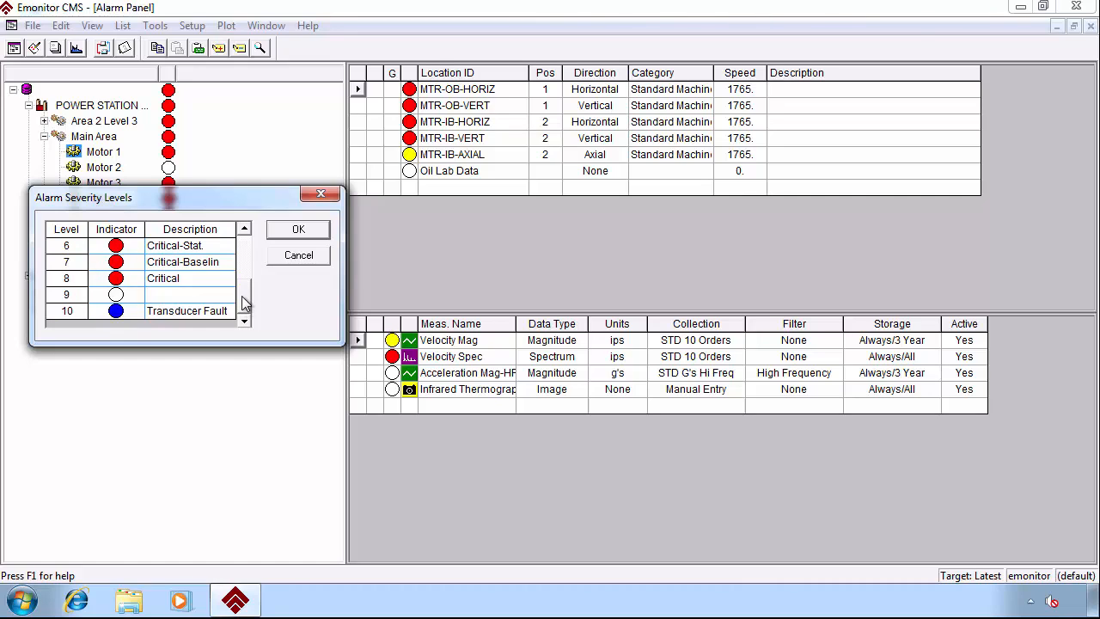
left_click(244, 253)
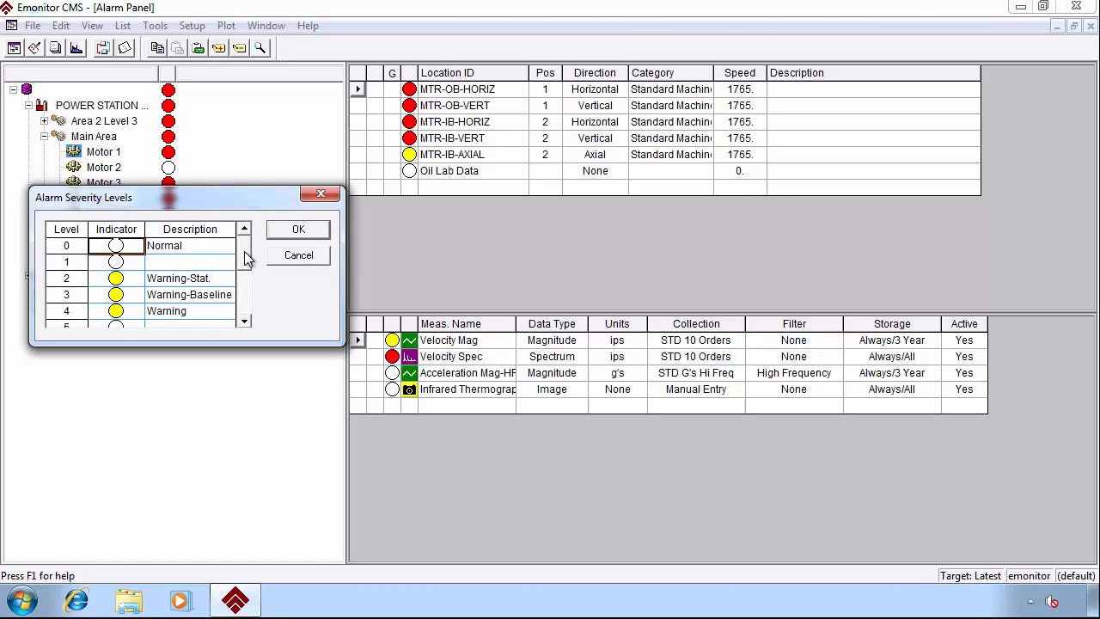
Step: Browse the available indicator colors for alarm severity level 1, and cancel out of the severity setup
left_click(137, 263)
double_click(138, 263)
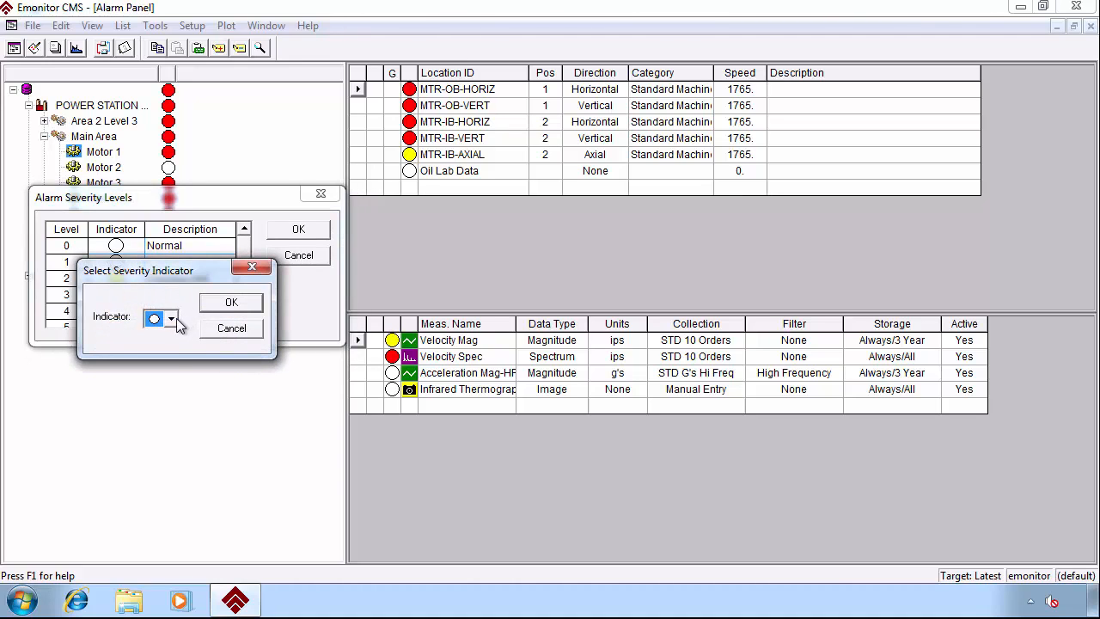
left_click(171, 319)
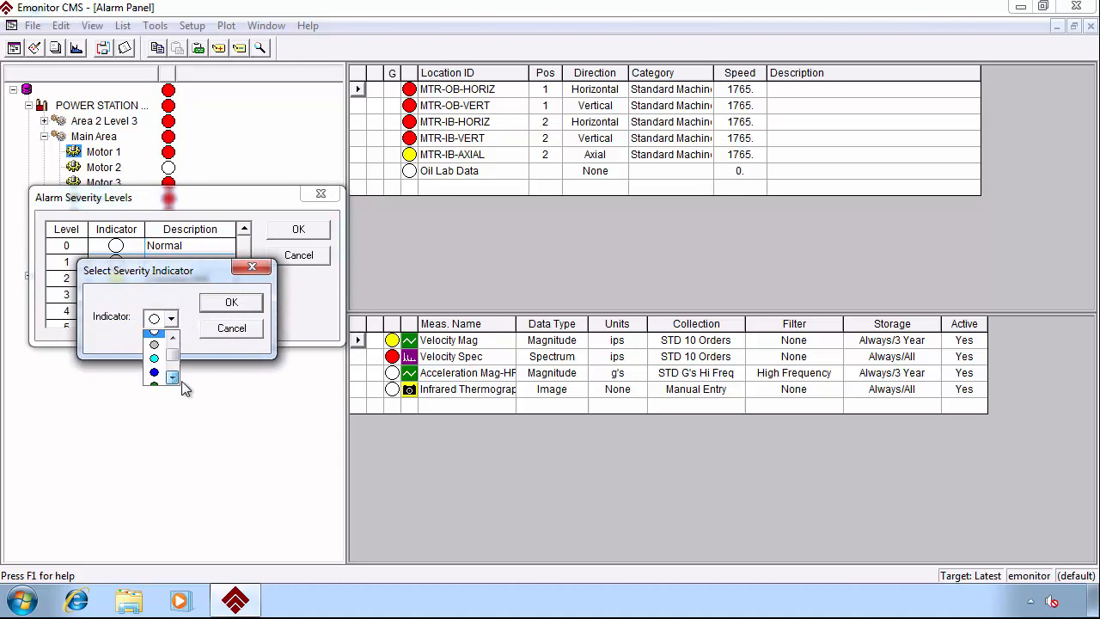
left_click(176, 387)
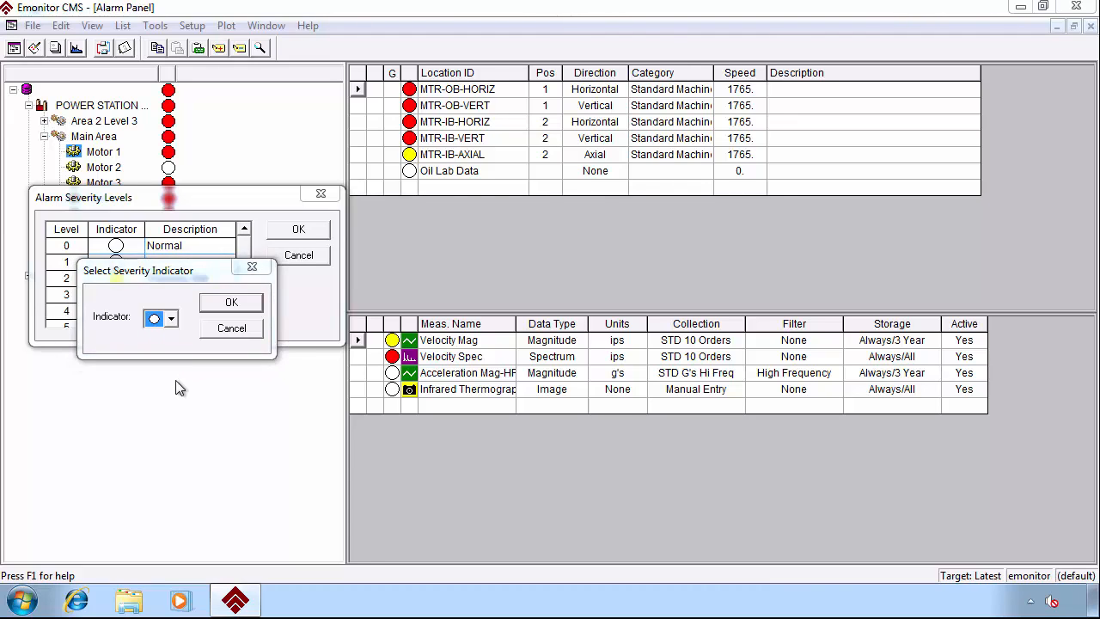
left_click(228, 332)
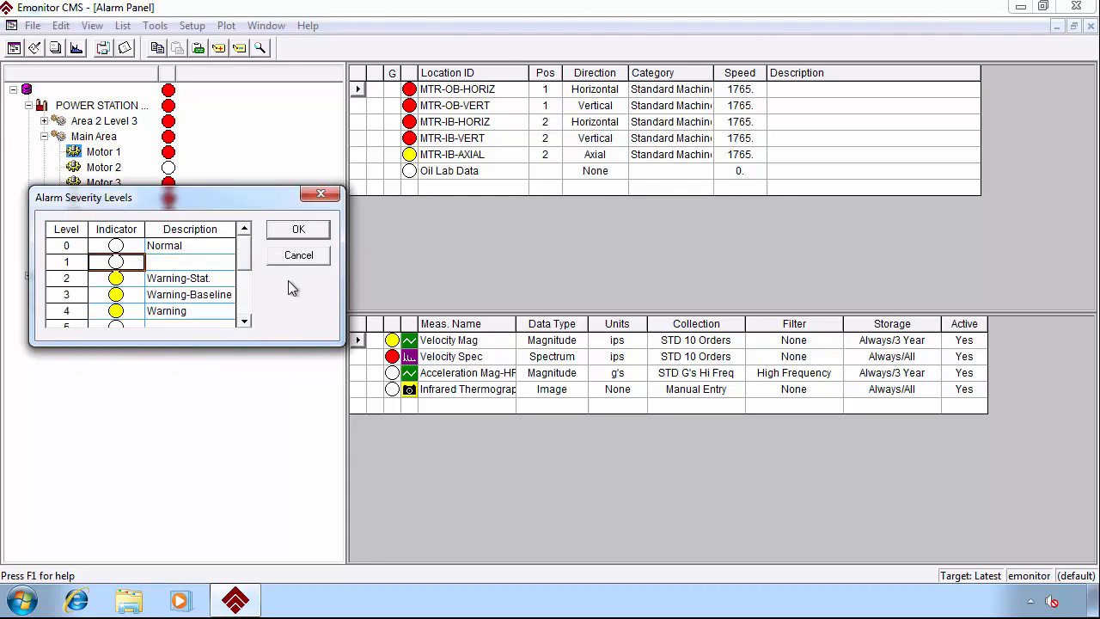
left_click(297, 258)
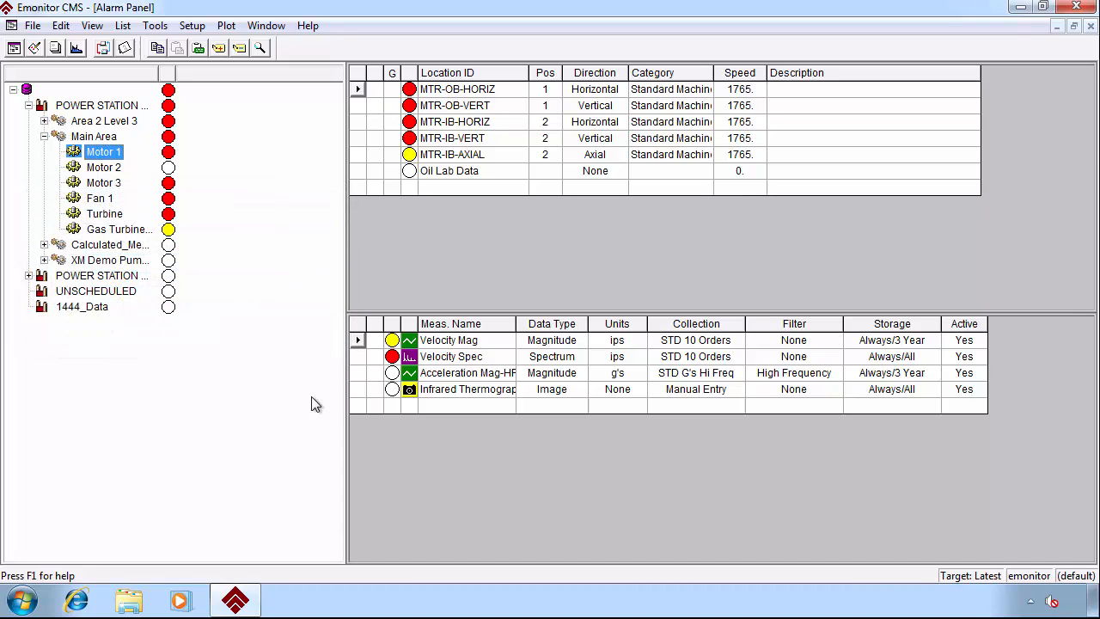
Step: Show the data plot of the Velocity Mag measurement for Motor 1's MTR-OB-HORIZ location
double_click(450, 341)
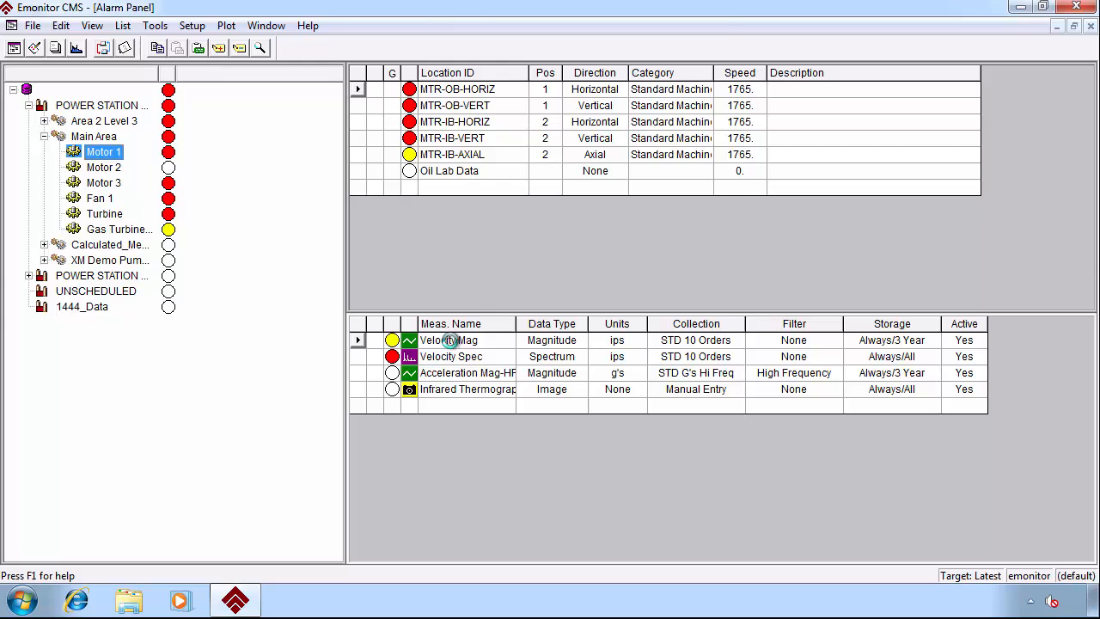
right_click(451, 341)
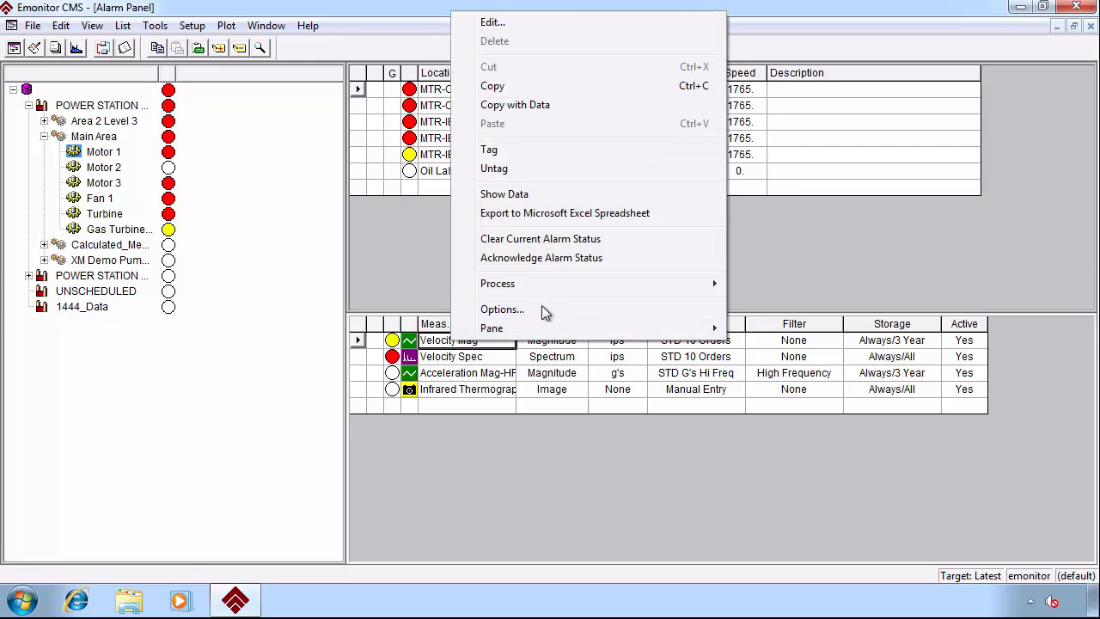
left_click(556, 196)
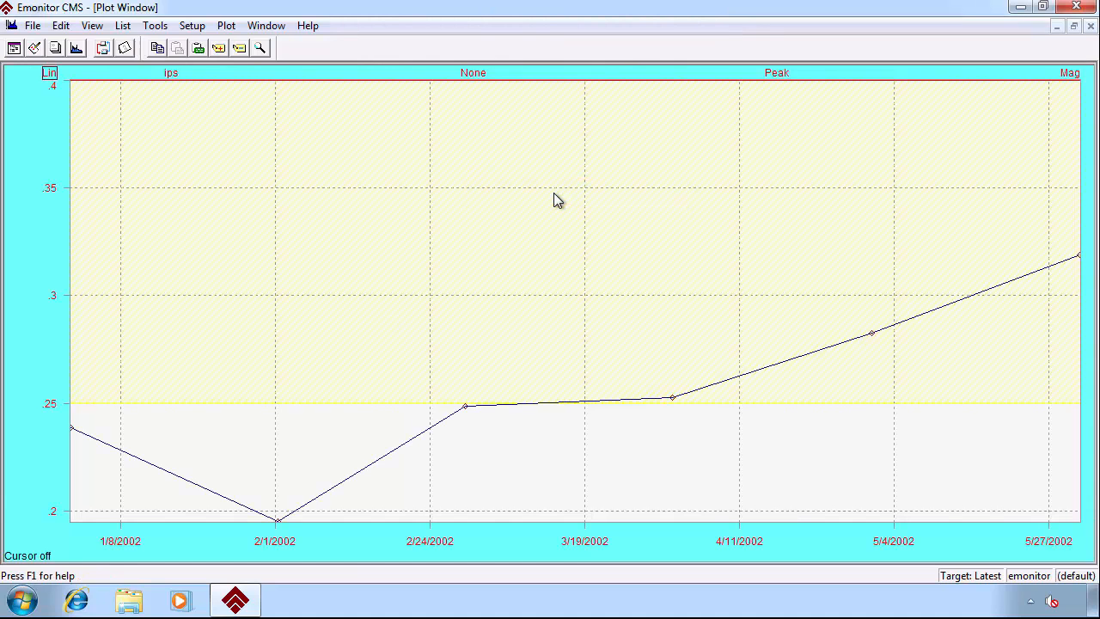
Step: Open the alarm display options of the plot, turn off Show alarms and apply the change
double_click(42, 358)
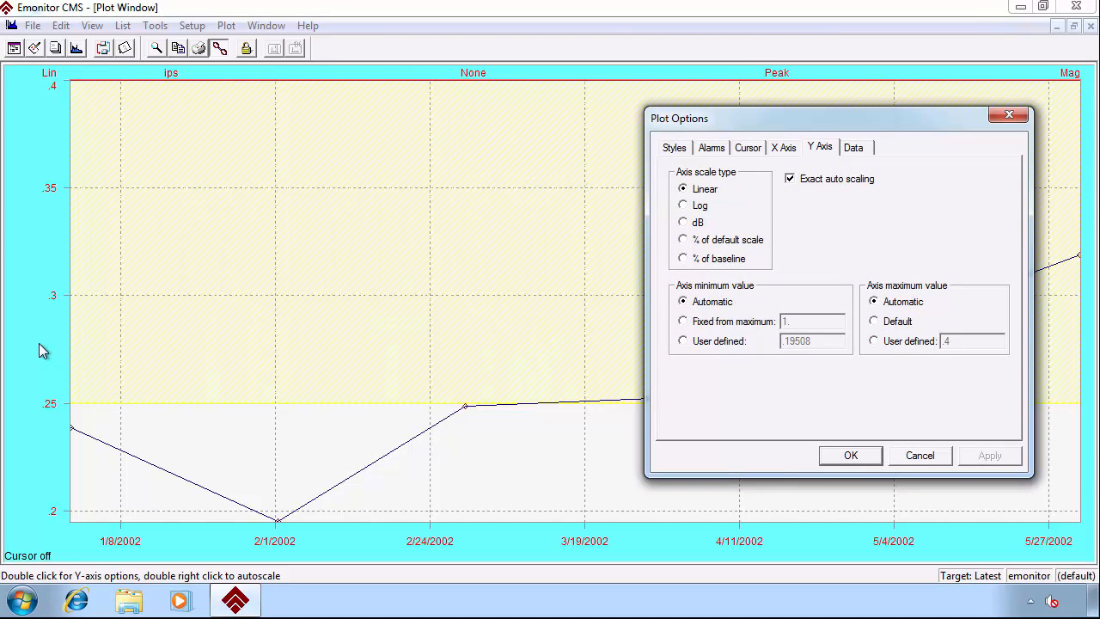
left_click(713, 149)
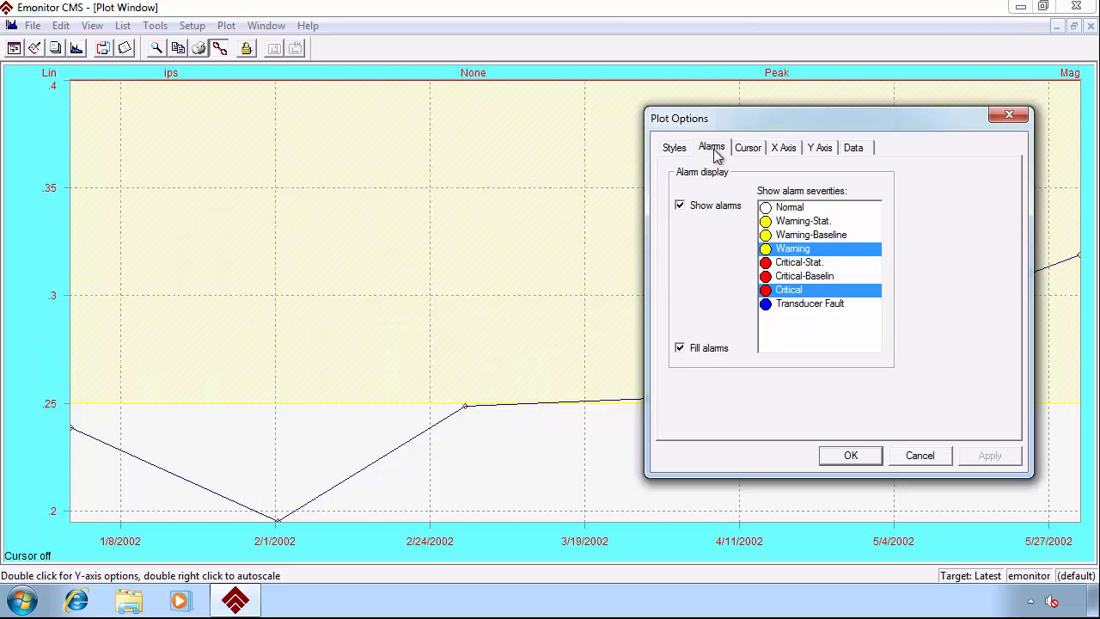
left_click(681, 206)
left_click(998, 459)
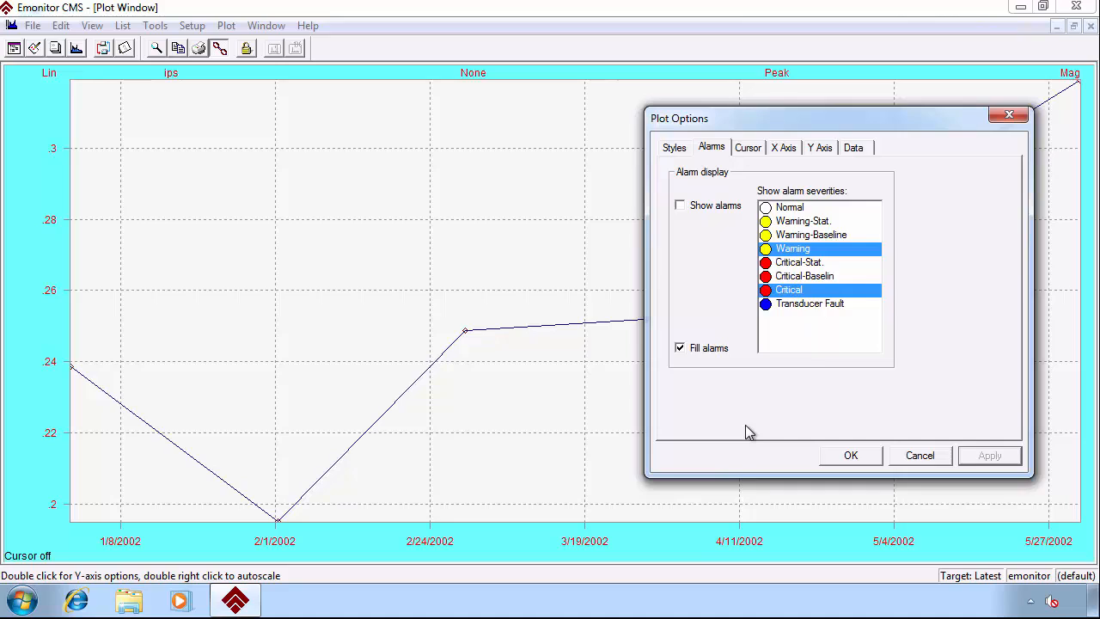
Step: Select only the Warning and Critical severities for the plot, turn on Show alarms and apply the settings
left_click(824, 255)
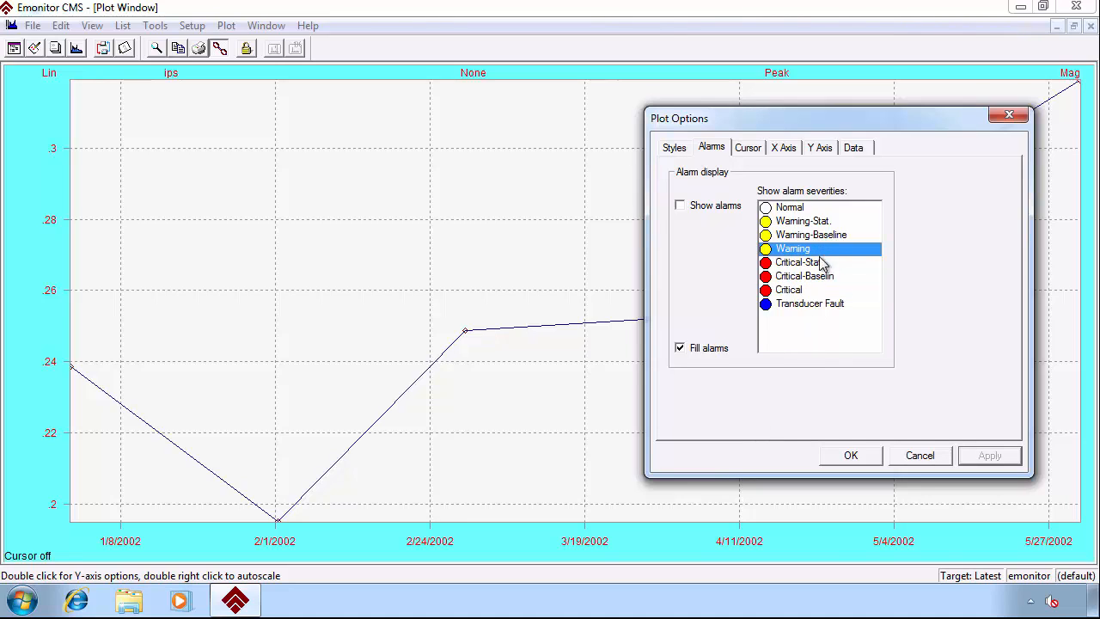
left_click(793, 292)
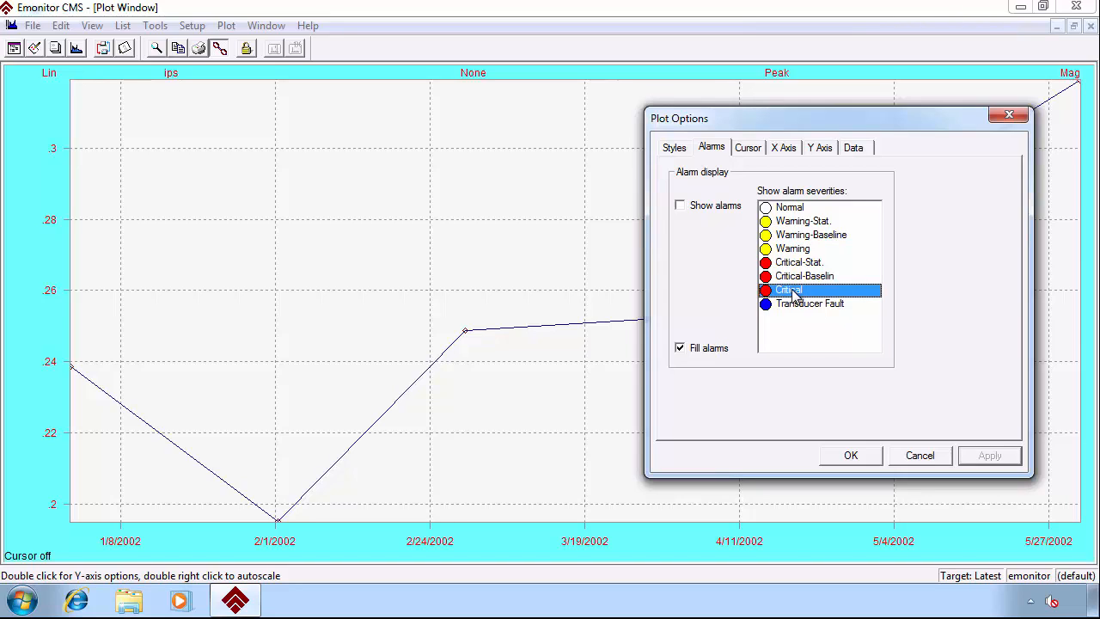
left_click(818, 252, "shift")
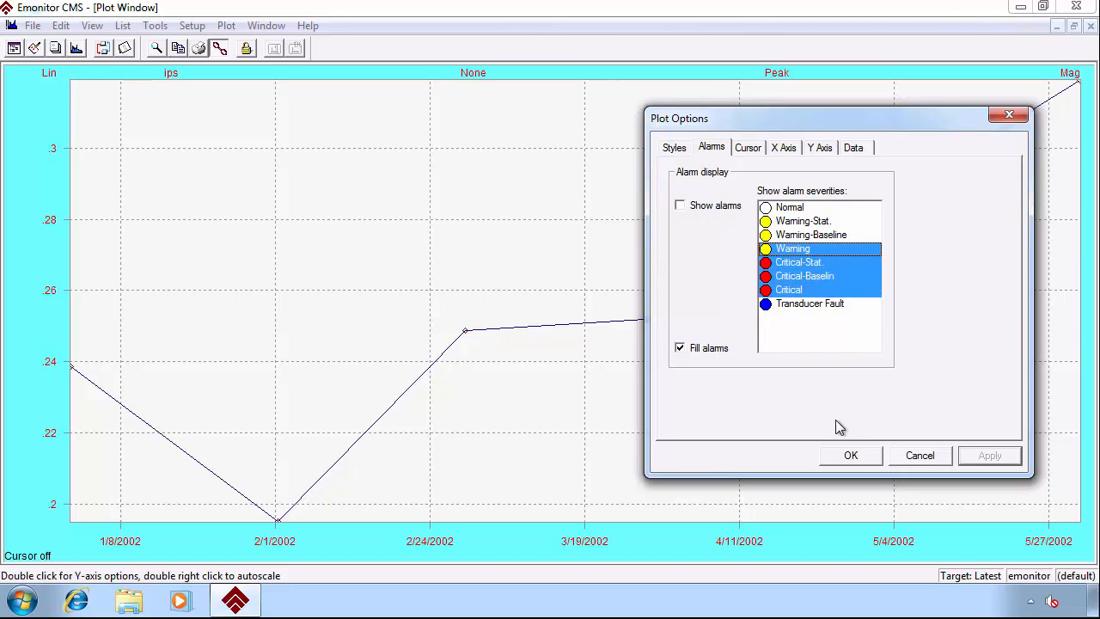
left_click(802, 290)
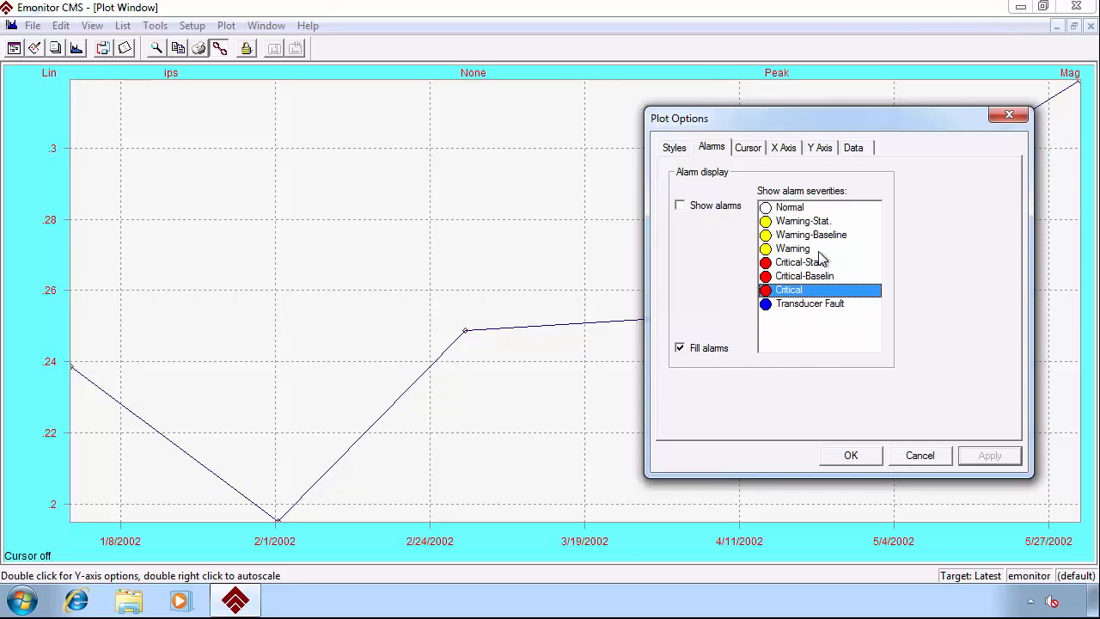
left_click(819, 251, "ctrl")
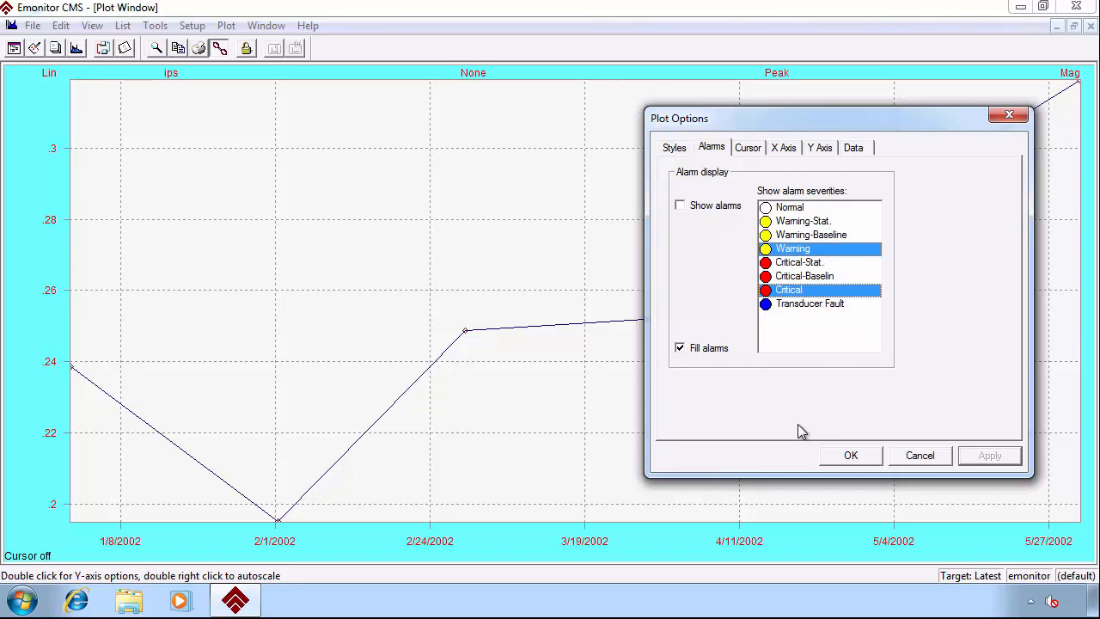
left_click(681, 205)
left_click(991, 457)
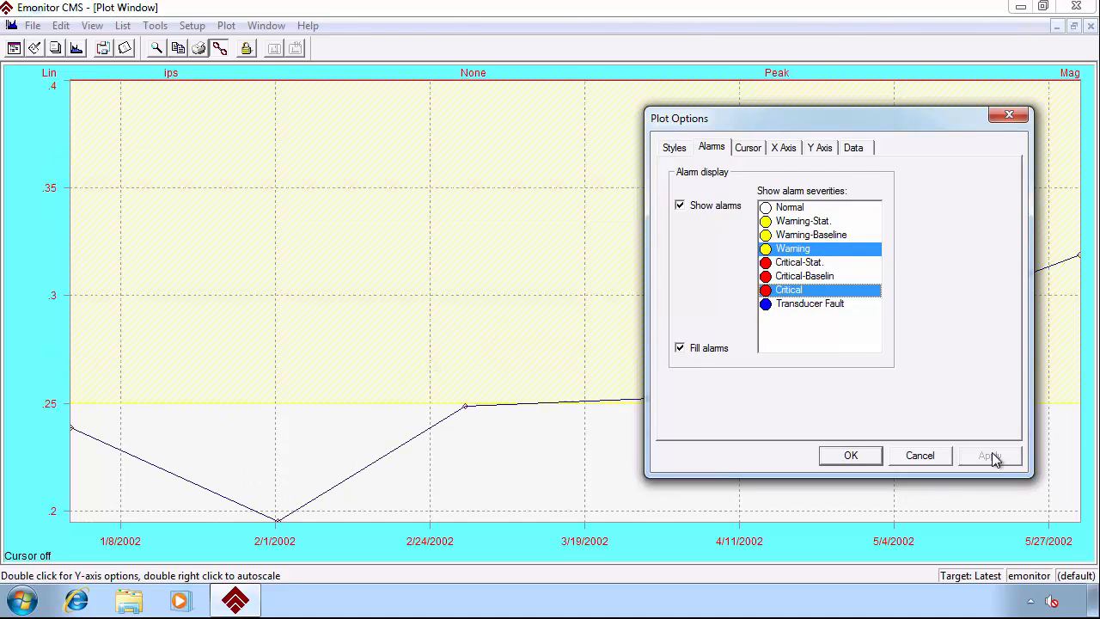
Step: Accept the alarm display options and close the Velocity Mag plot
left_click(851, 458)
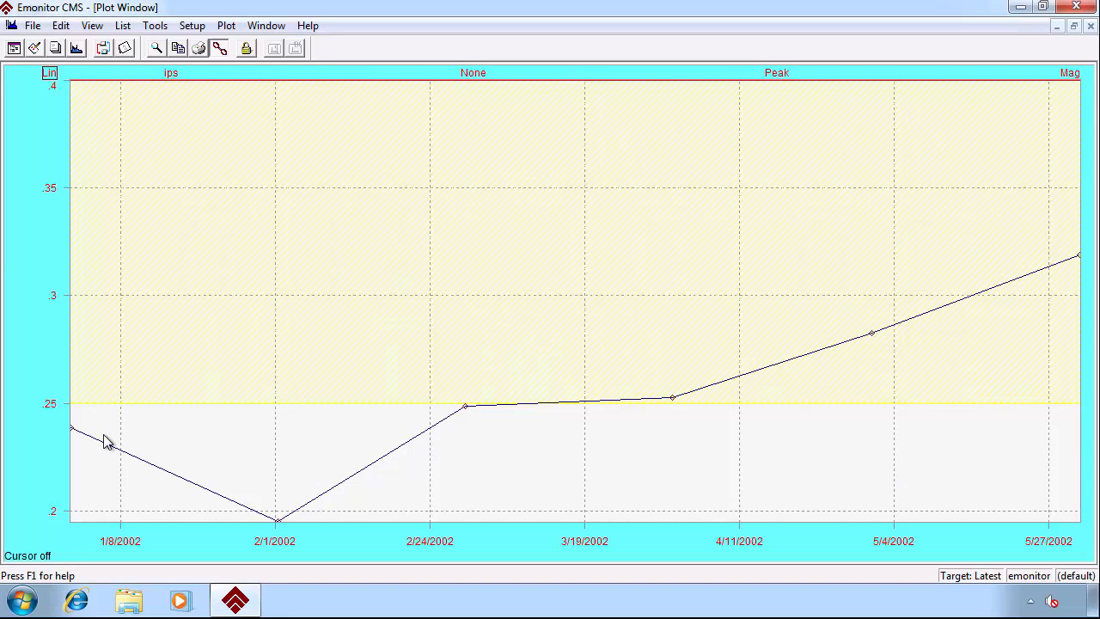
left_click(229, 28)
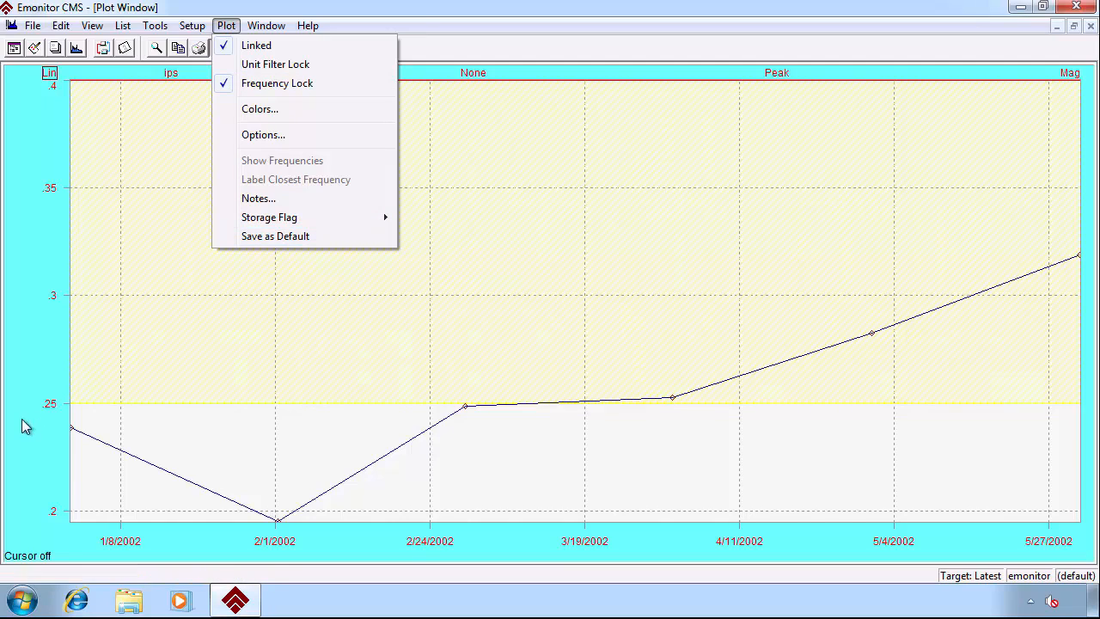
left_click(30, 447)
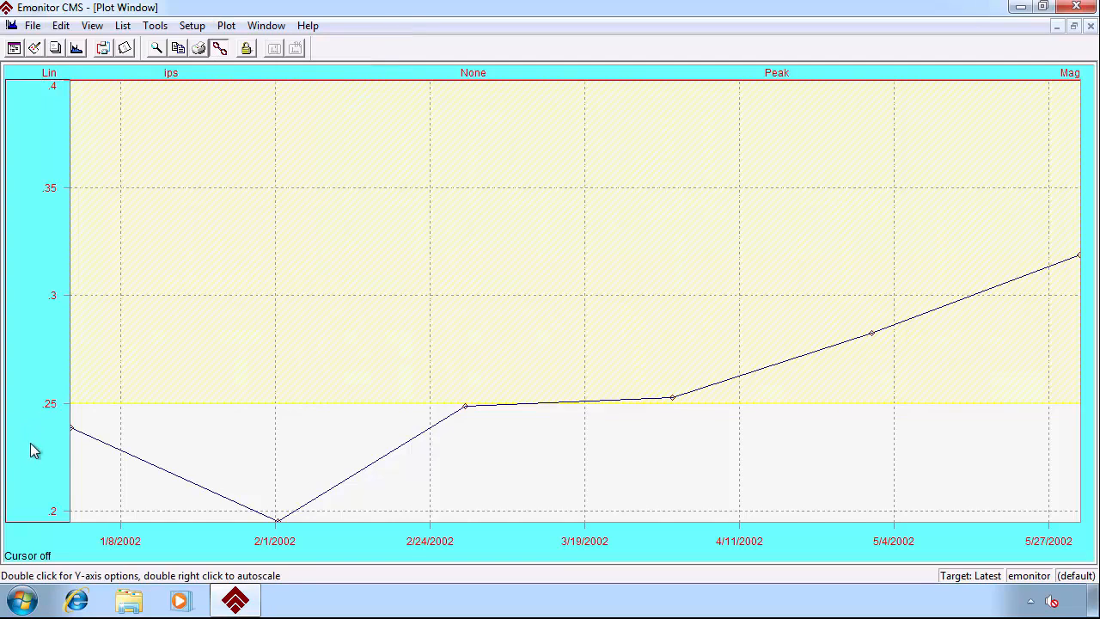
left_click(1090, 26)
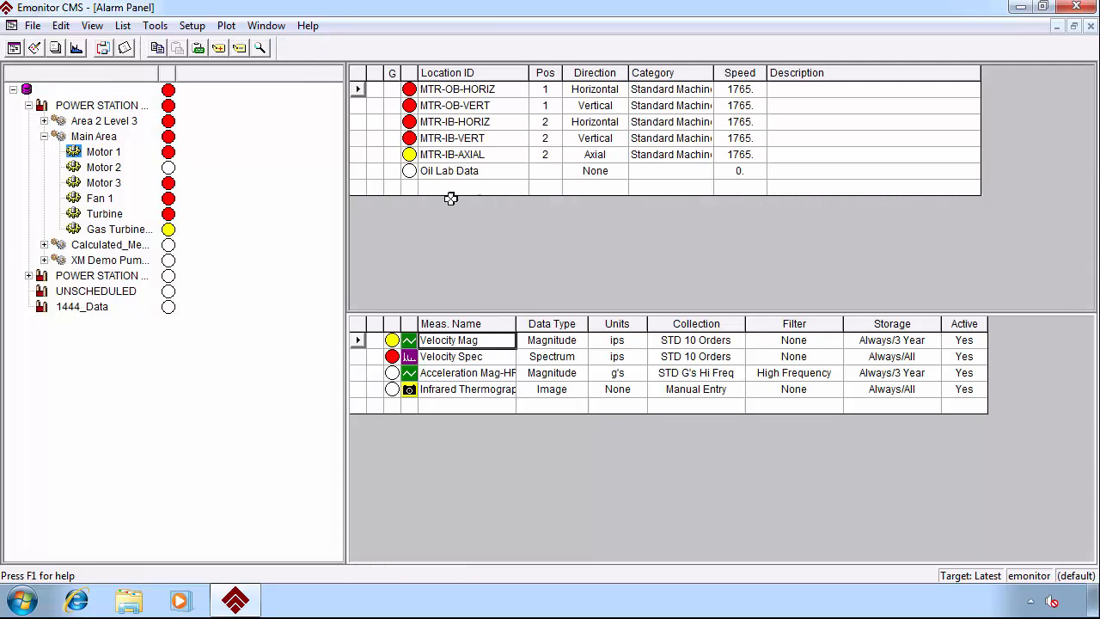
Step: Show the data plot of the Velocity Spec measurement for Motor 1's MTR-OB-HORIZ location
left_click(450, 356)
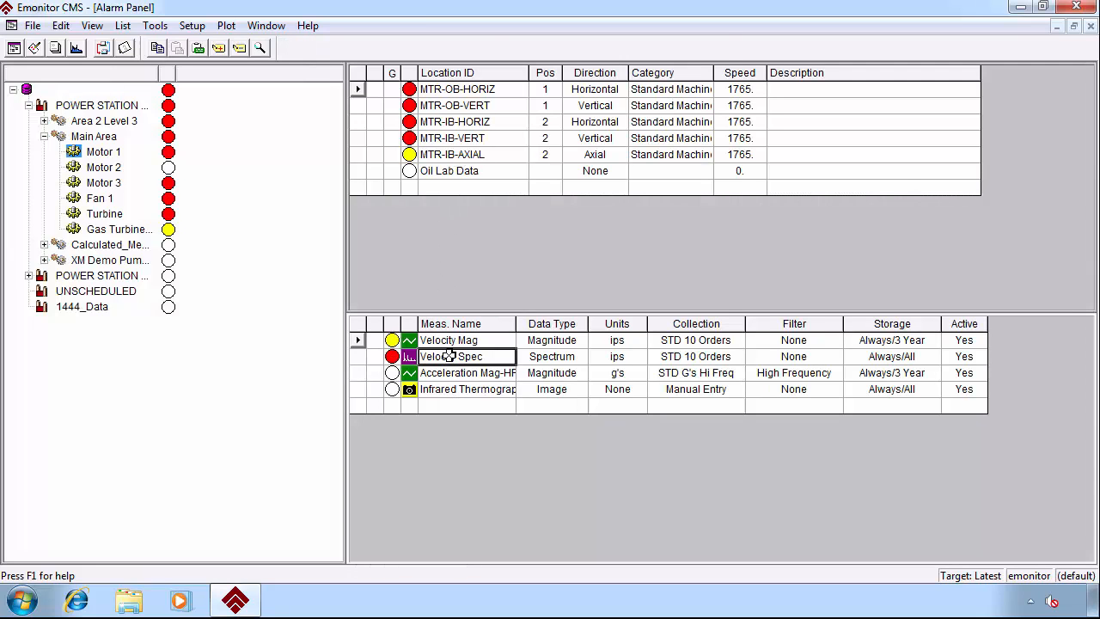
right_click(451, 356)
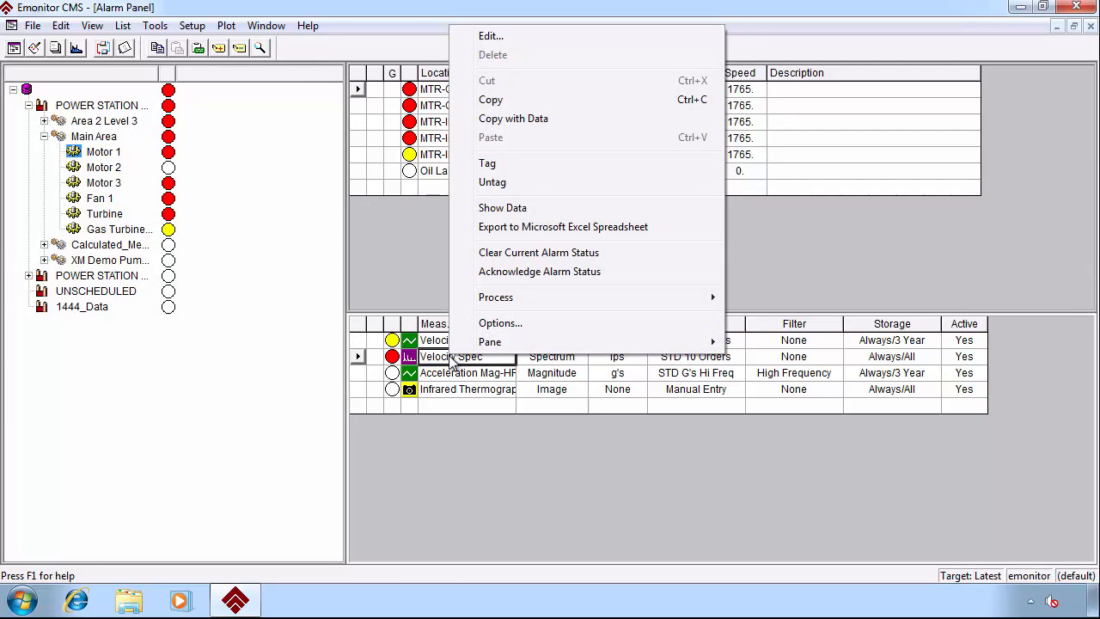
left_click(516, 209)
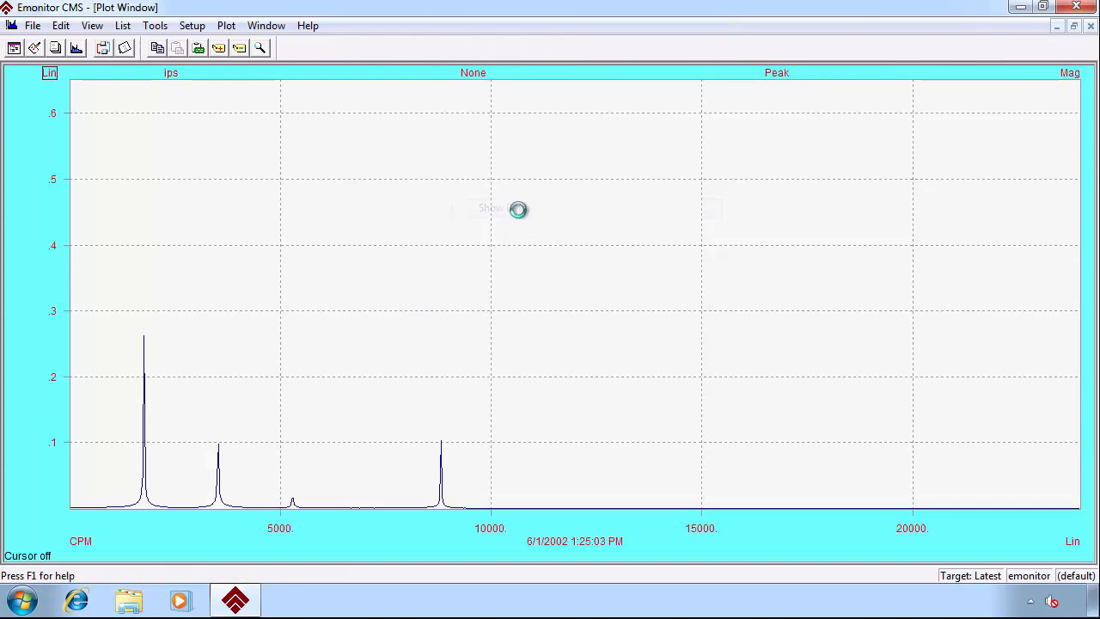
Step: Turn on Band alarms for the spectrum plot with only the Warning and Critical severities selected, and apply the settings
double_click(40, 415)
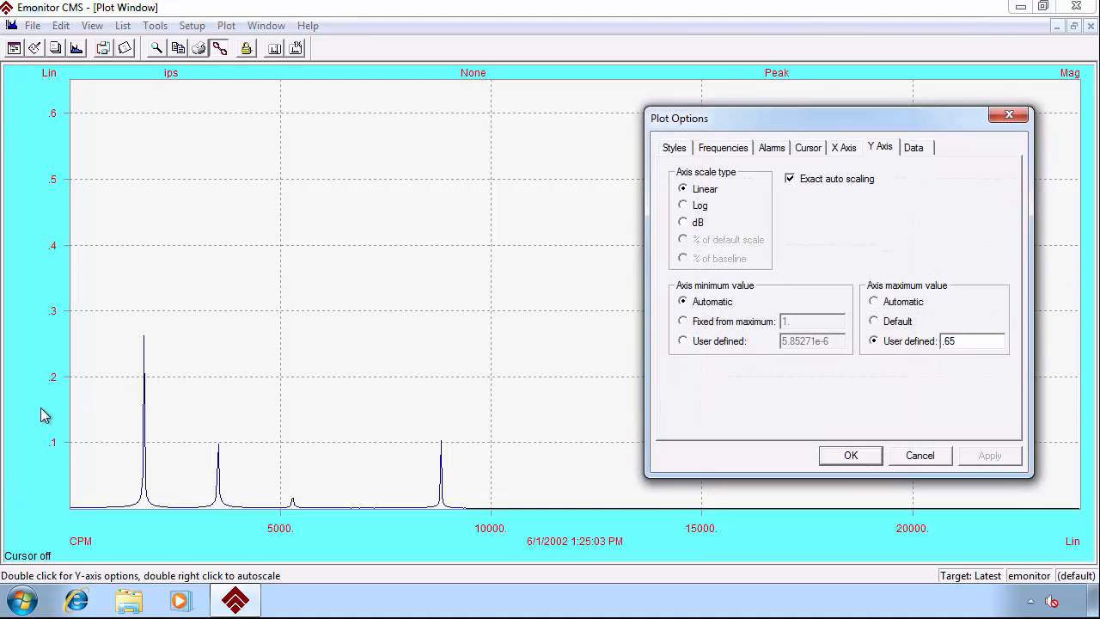
left_click(773, 149)
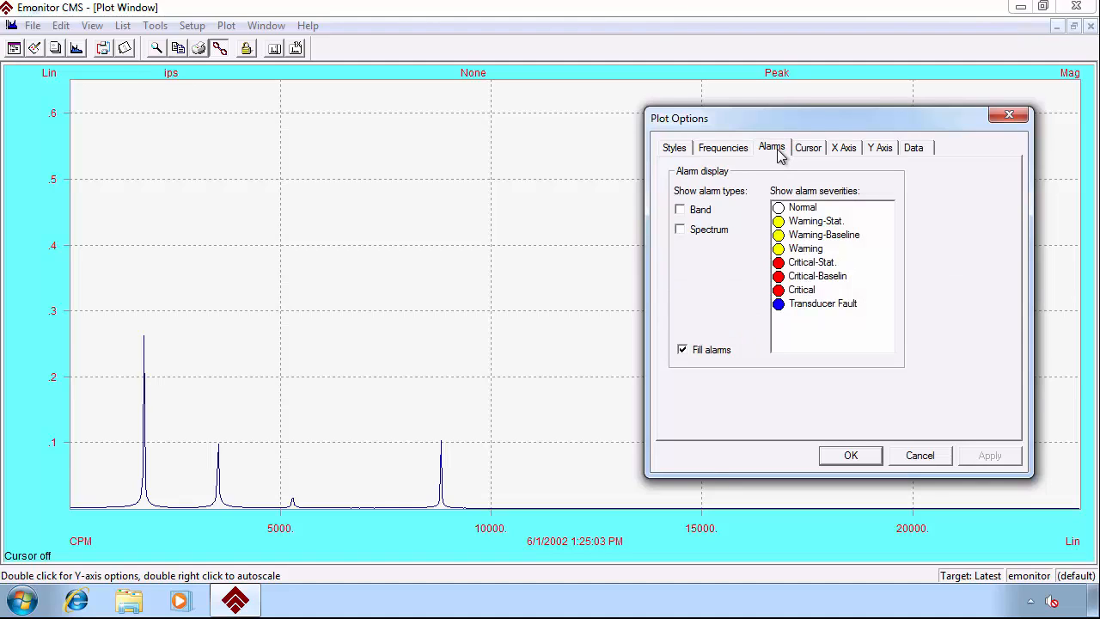
left_click(690, 211)
left_click(808, 225)
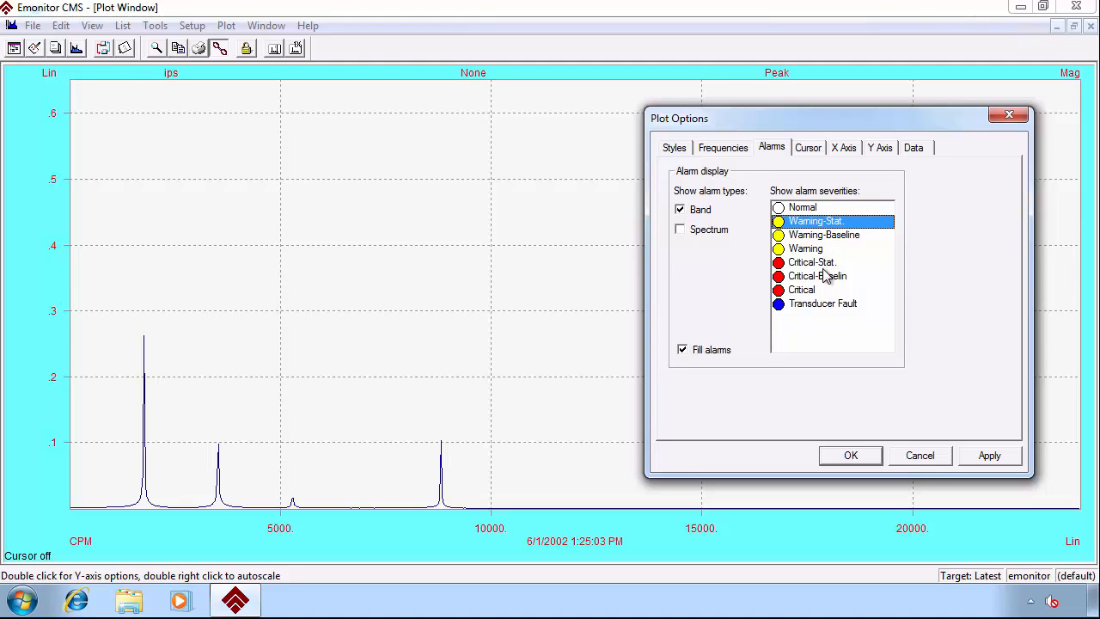
left_click(823, 250)
left_click(810, 292)
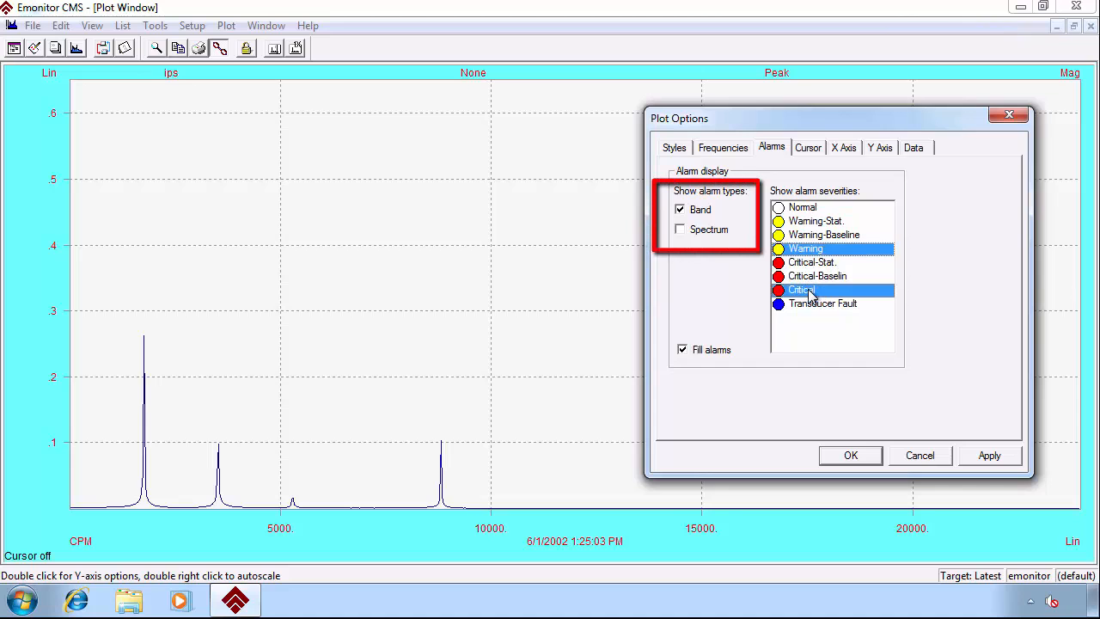
left_click(980, 458)
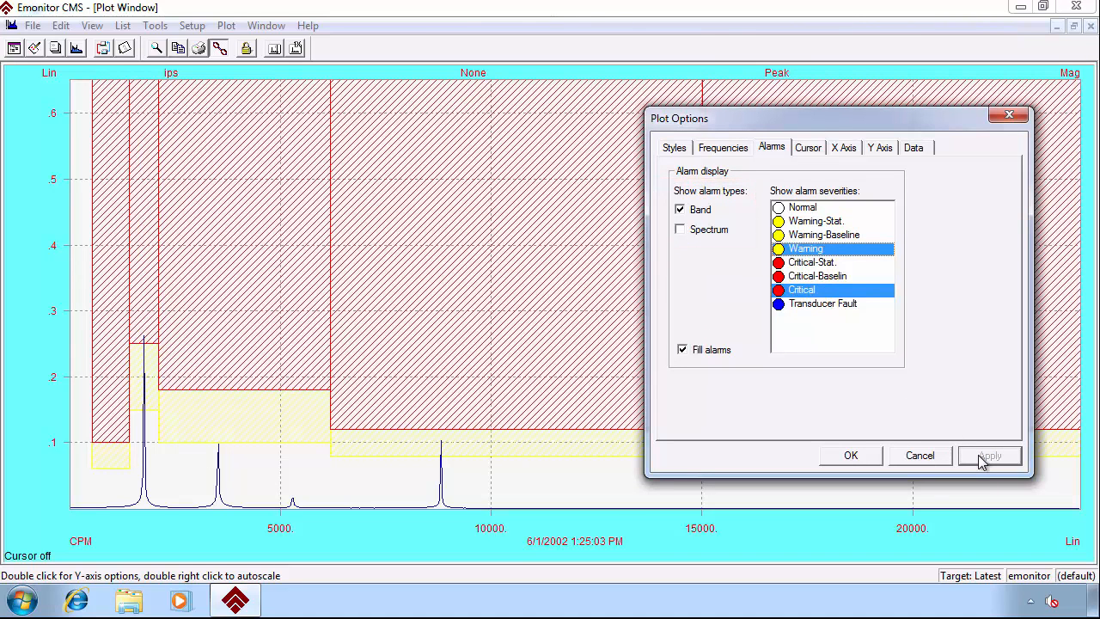
Step: Switch the plot's alarm type from Band to Spectrum, select only the Warning-Stat. and Warning-Baseline severities, and apply
left_click(680, 231)
left_click(680, 211)
left_click(813, 241)
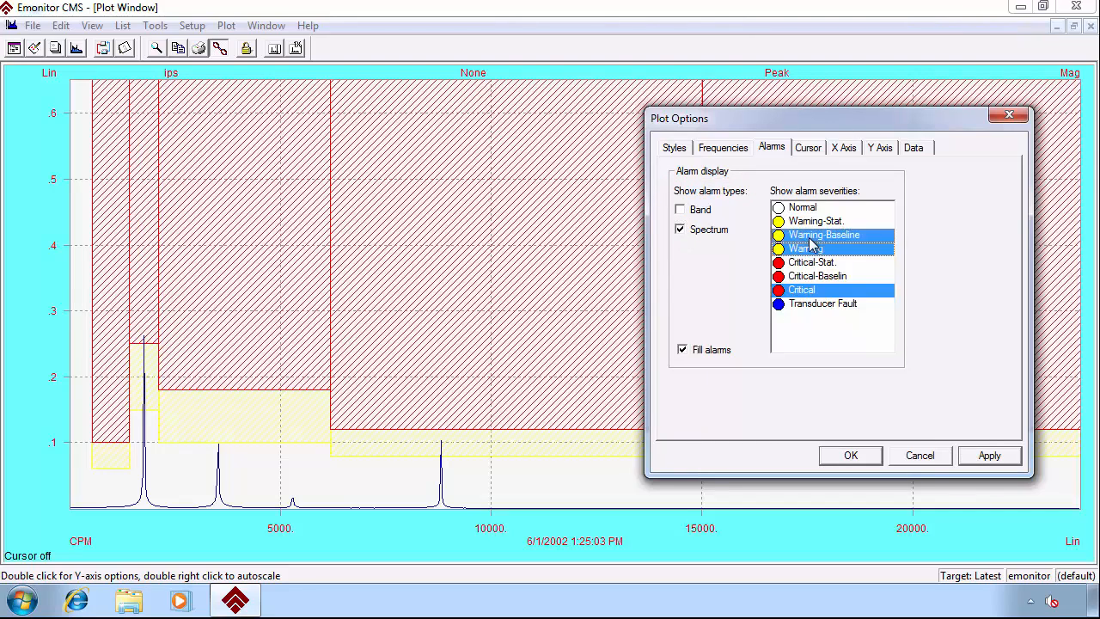
left_click(812, 222, "shift")
left_click(813, 223)
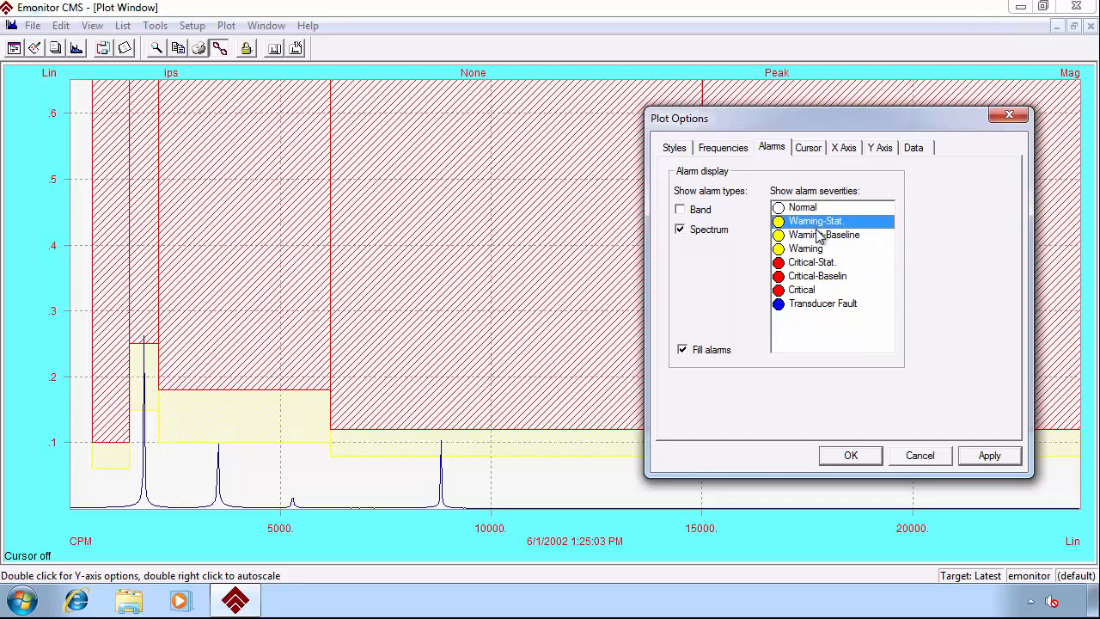
left_click(821, 236, "shift")
left_click(990, 456)
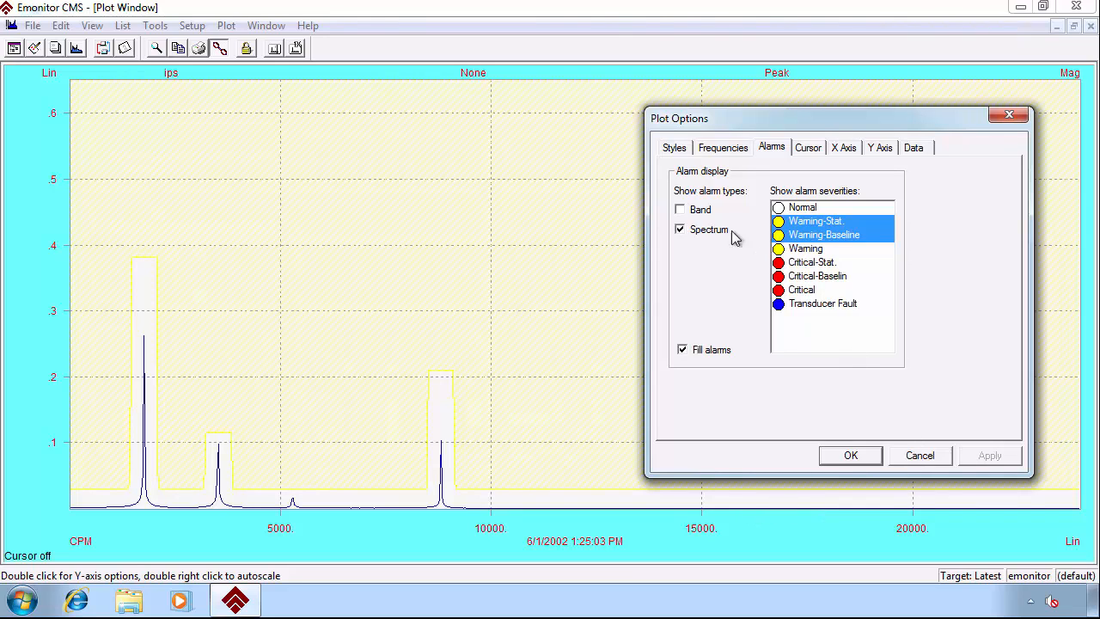
Step: Return the plot to Band alarms only with the Warning and Critical severities, apply the settings and close the options
left_click(686, 231)
left_click(681, 211)
left_click(810, 250)
left_click(813, 290)
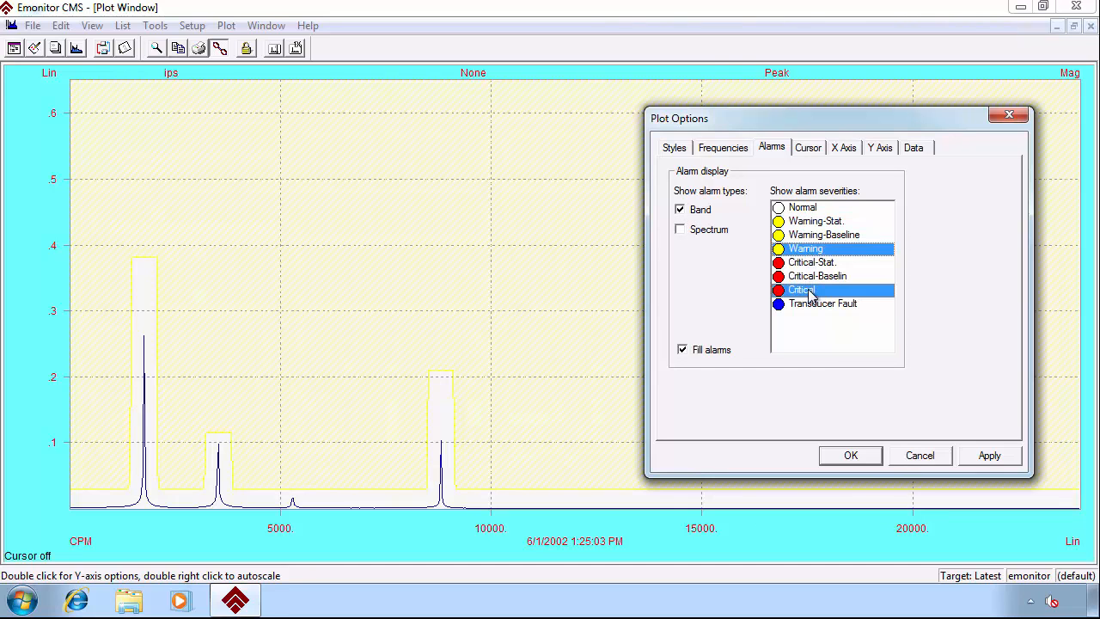
left_click(988, 458)
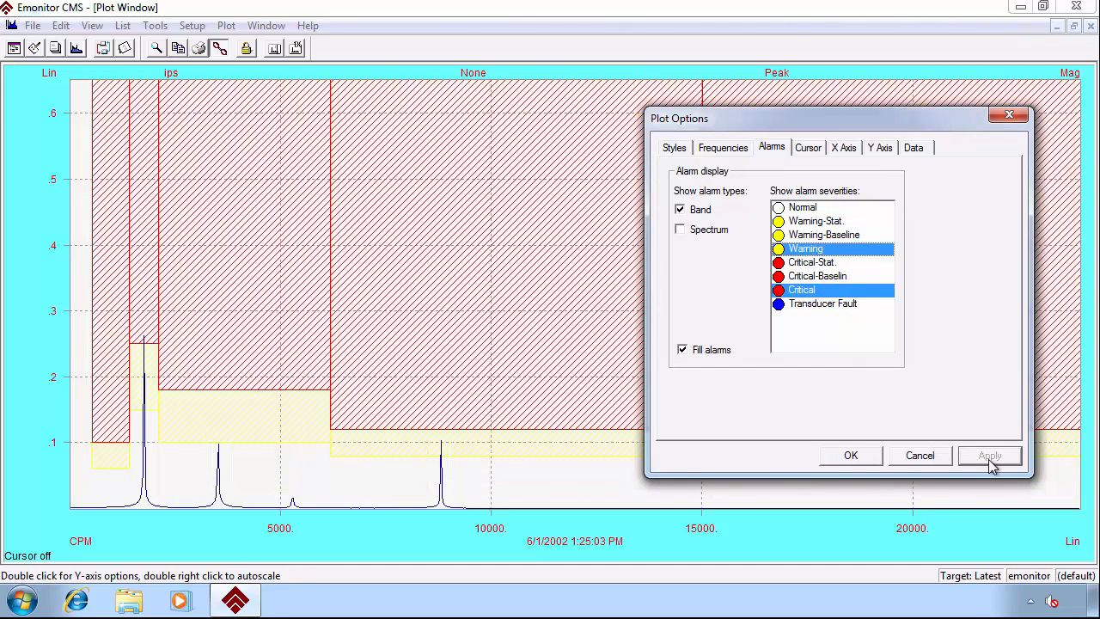
left_click(863, 455)
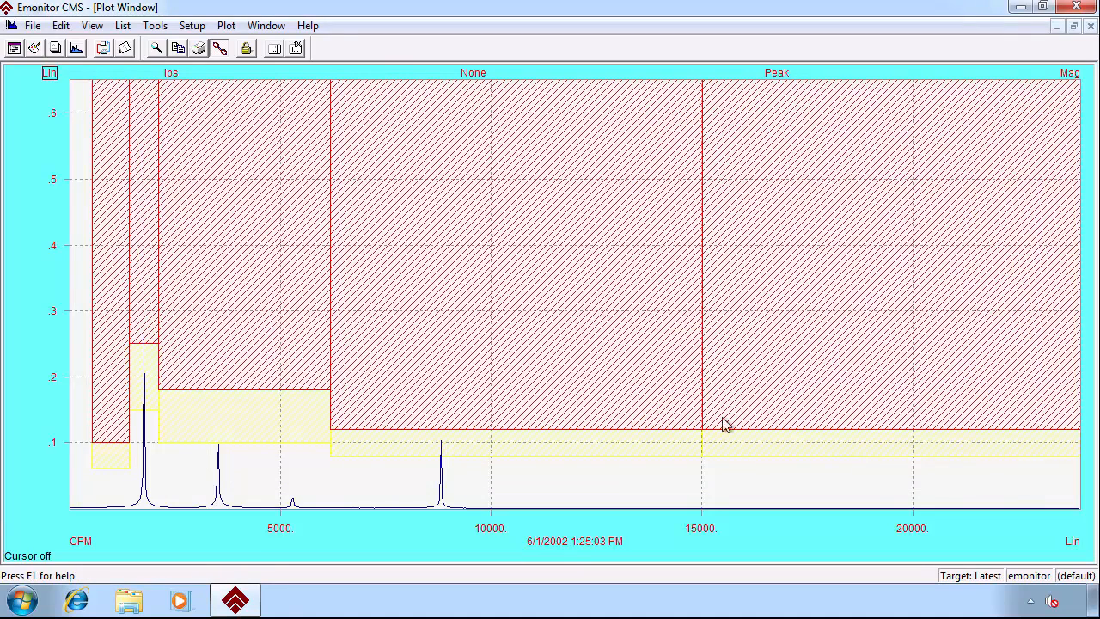
Step: Look over the plot commands, including Save as Default, and close the Velocity Spec plot
left_click(226, 25)
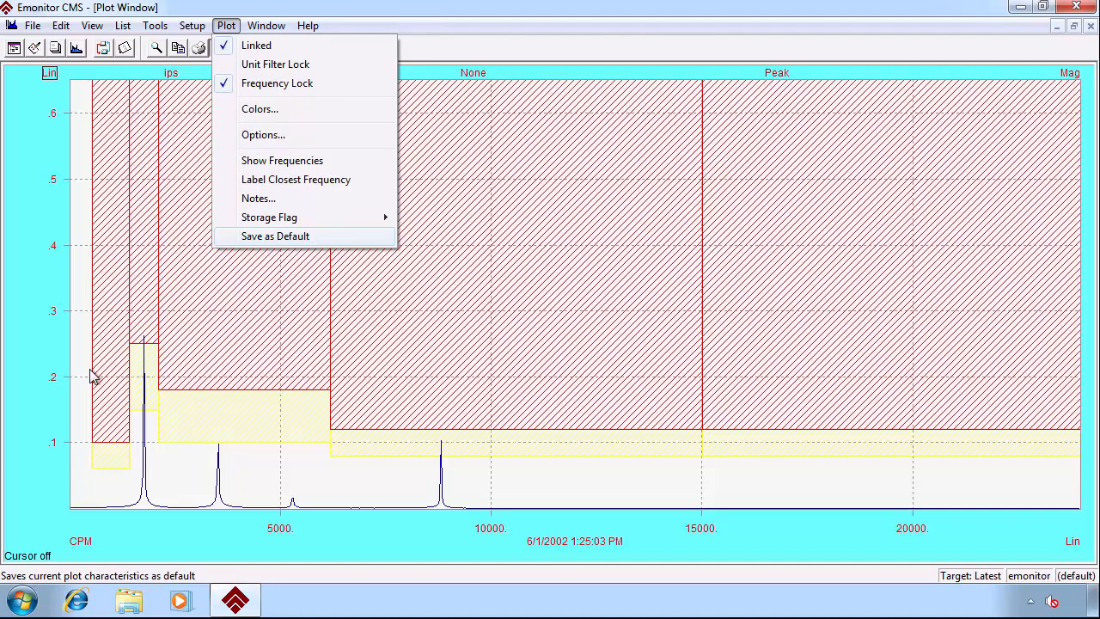
left_click(1093, 27)
left_click(1091, 27)
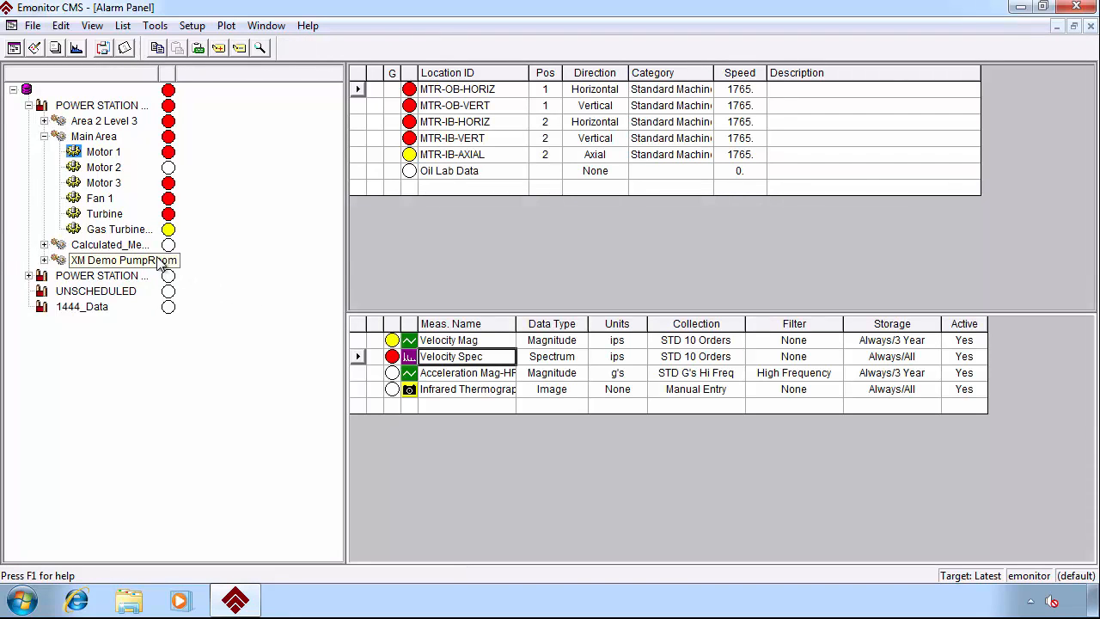
Step: Switch to the Alarms view and show the alarms defined for Velocity Spec and for Velocity Mag
left_click(95, 26)
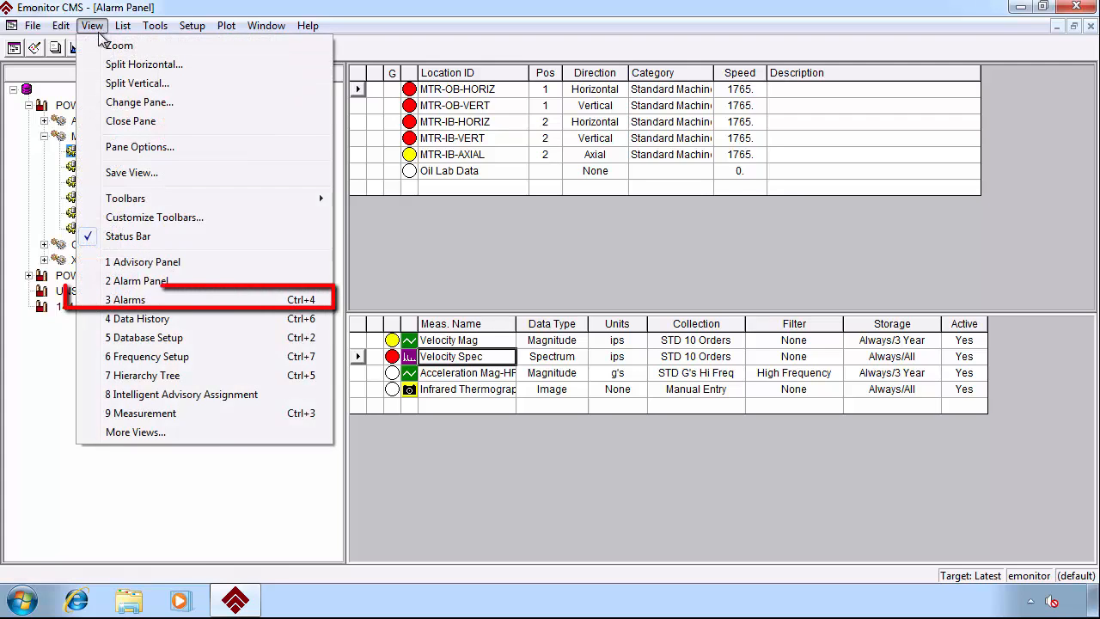
left_click(161, 306)
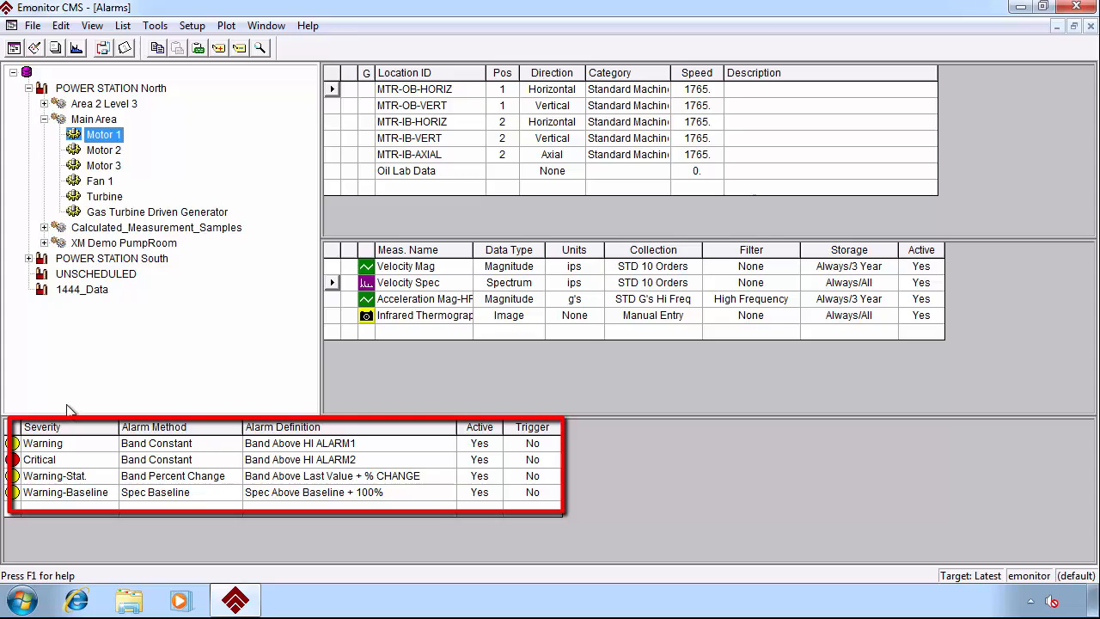
left_click(404, 286)
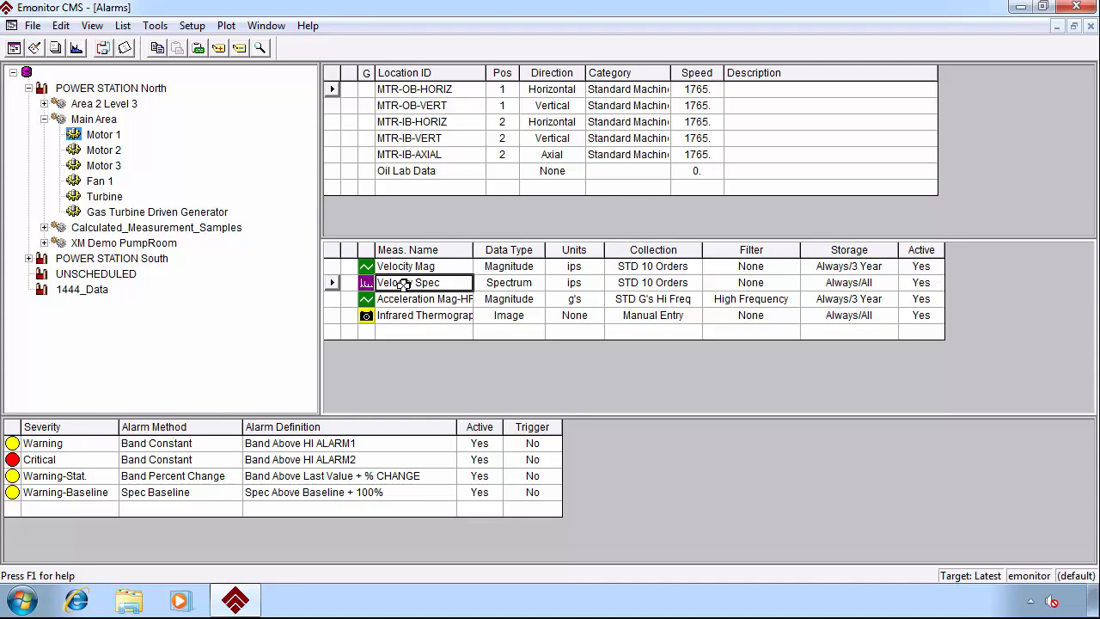
left_click(422, 267)
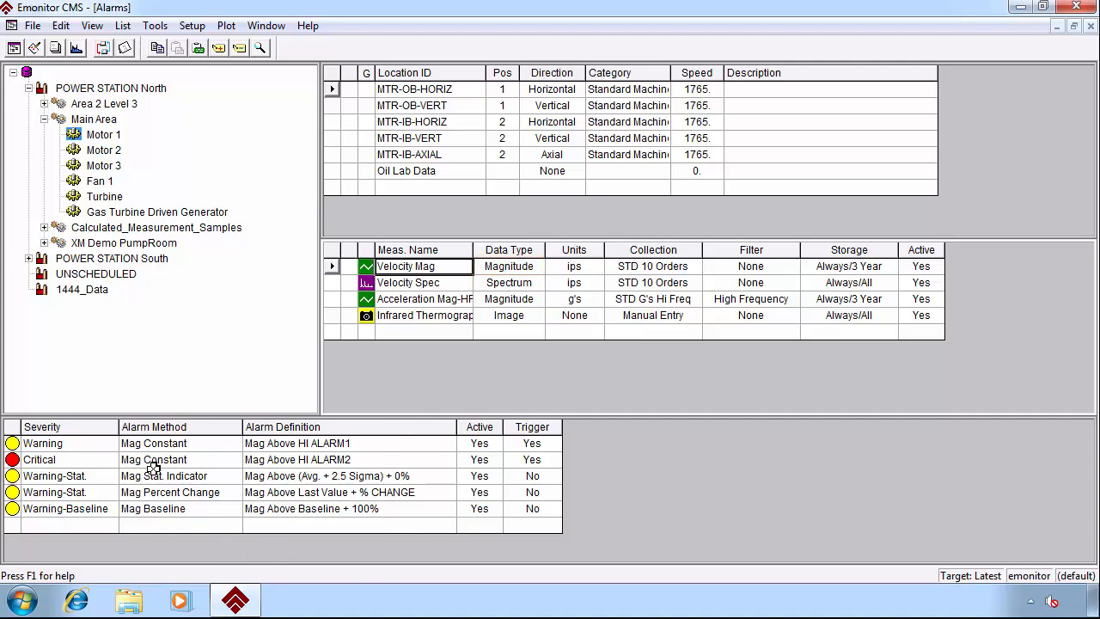
Step: Enlarge the alarm list pane and browse the alarm methods available for a new Velocity Mag alarm
left_click(184, 525)
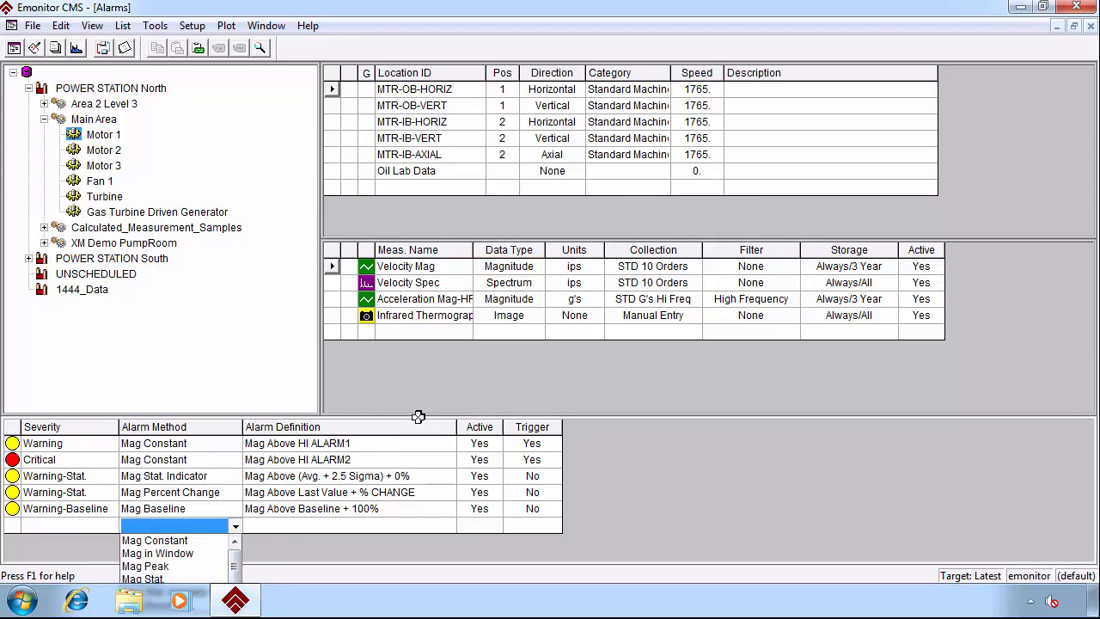
mouse_move(418, 417)
left_mouse_down()
mouse_move(420, 344)
mouse_move(266, 530)
mouse_move(250, 505)
left_mouse_up()
left_click(234, 456)
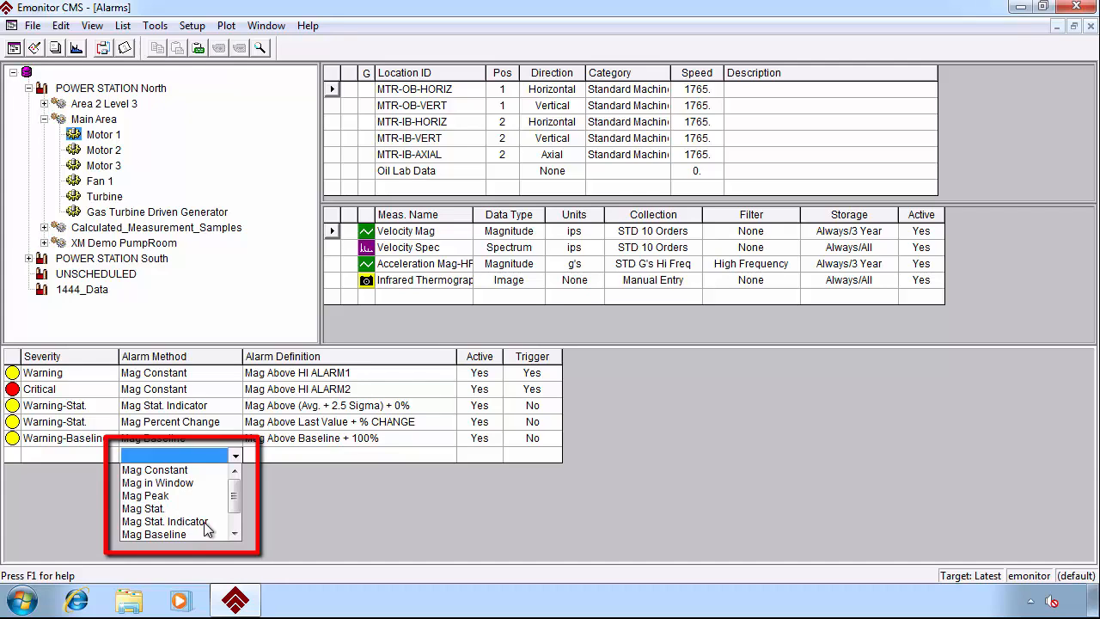
key("Escape")
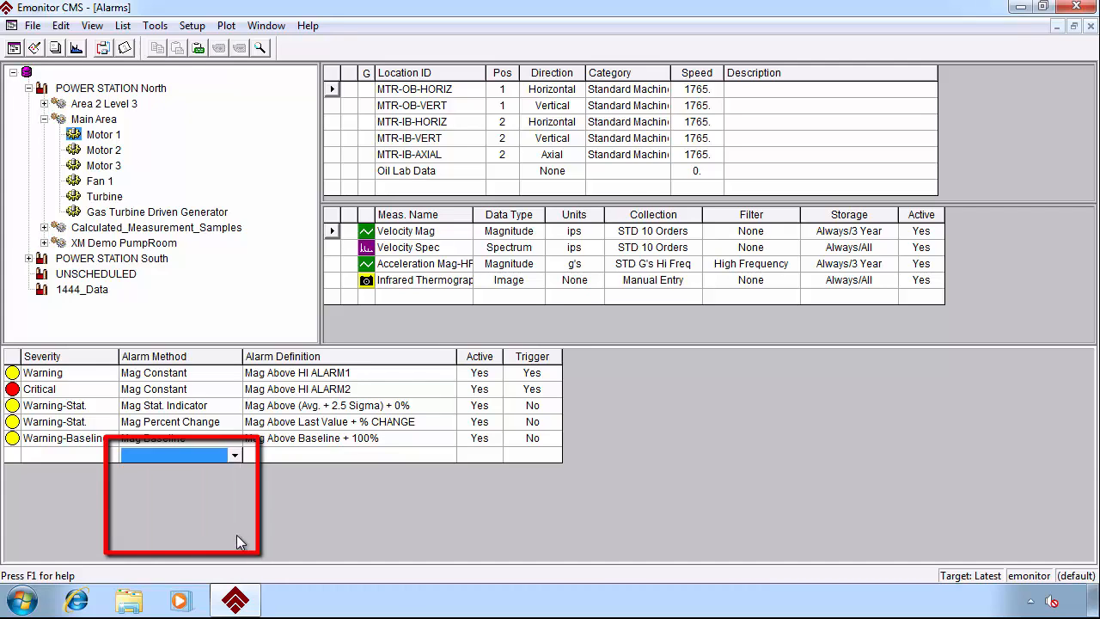
left_click(234, 459)
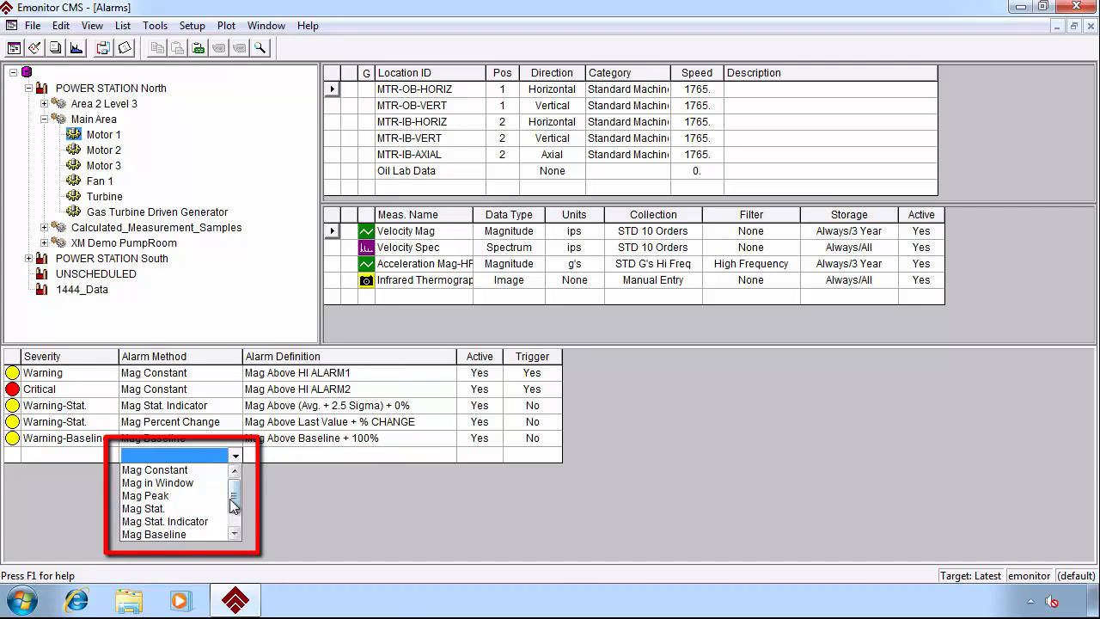
left_click_drag(235, 490, 232, 526)
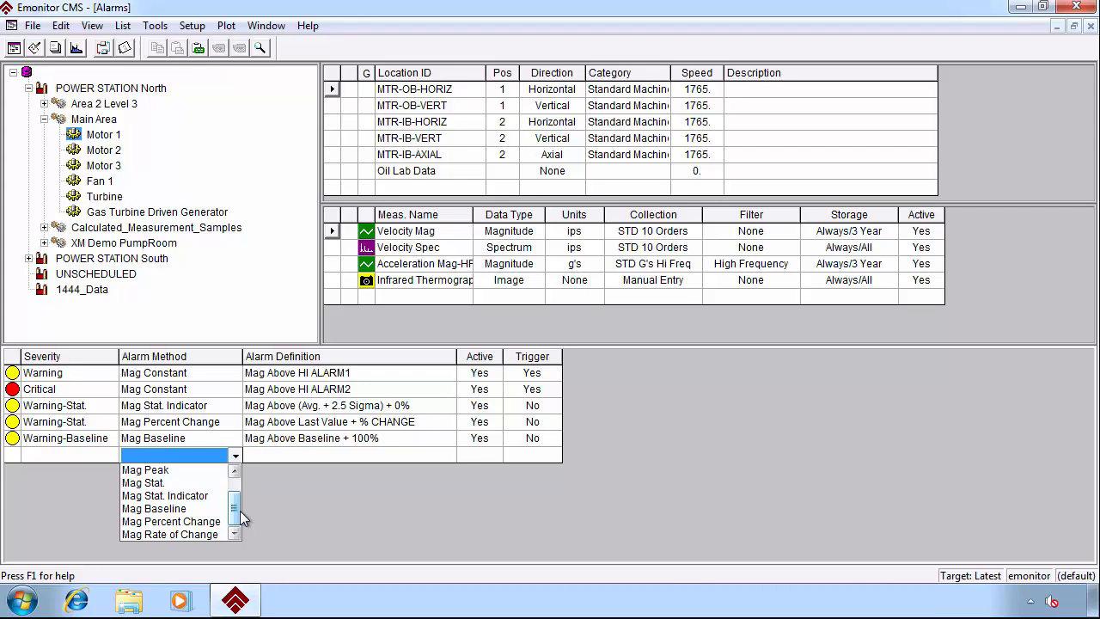
Step: Try .25 as the constant value in the Warning Mag Constant alarm's definition, set it back to HI ALARM1 and accept
left_click(260, 373)
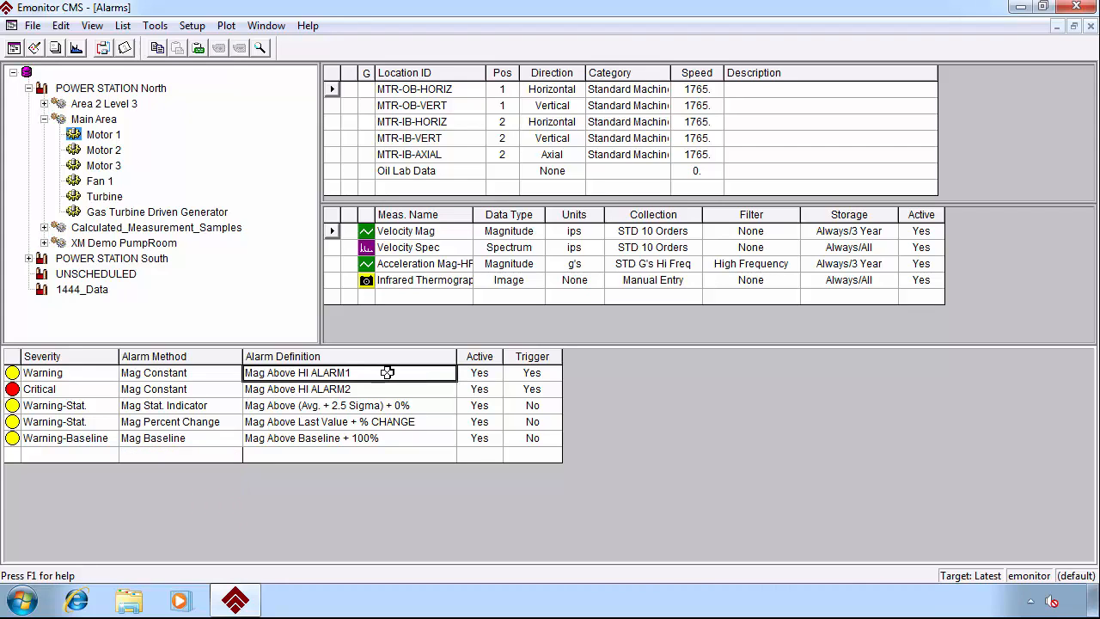
double_click(358, 372)
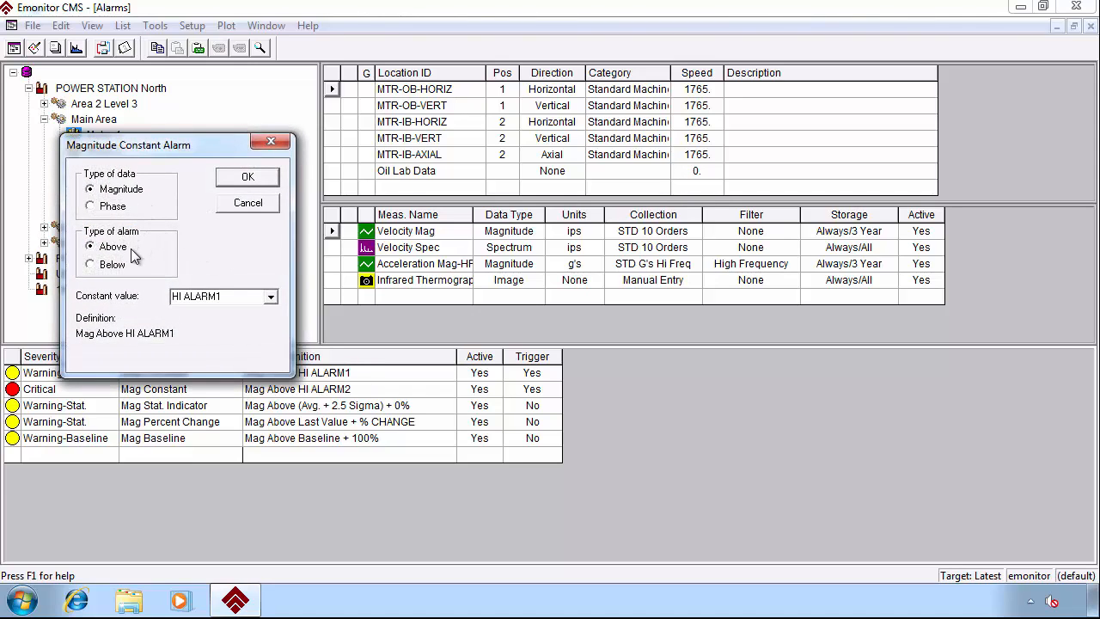
left_click(225, 301)
type(".25")
left_click(274, 297)
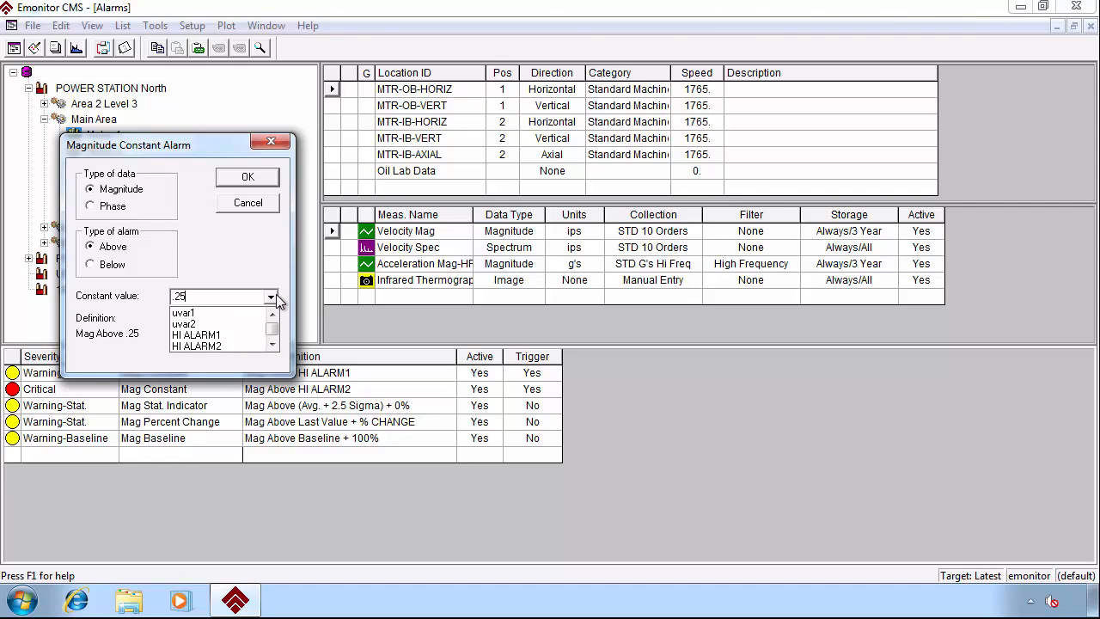
mouse_move(274, 329)
left_mouse_down()
mouse_move(272, 348)
mouse_move(278, 310)
left_mouse_up()
left_click(211, 335)
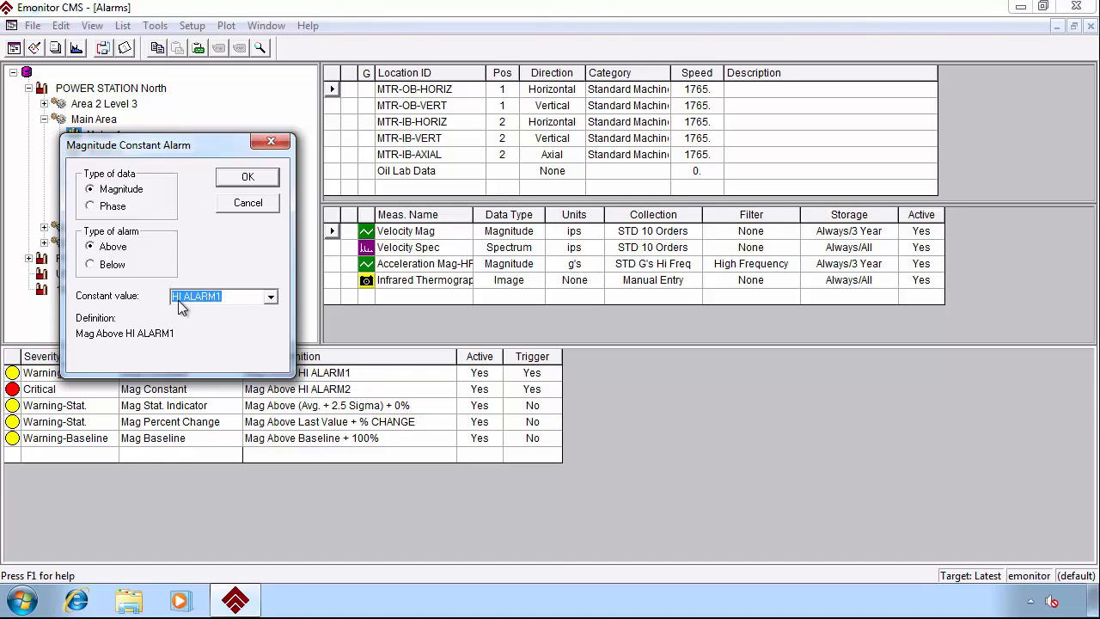
left_click(245, 176)
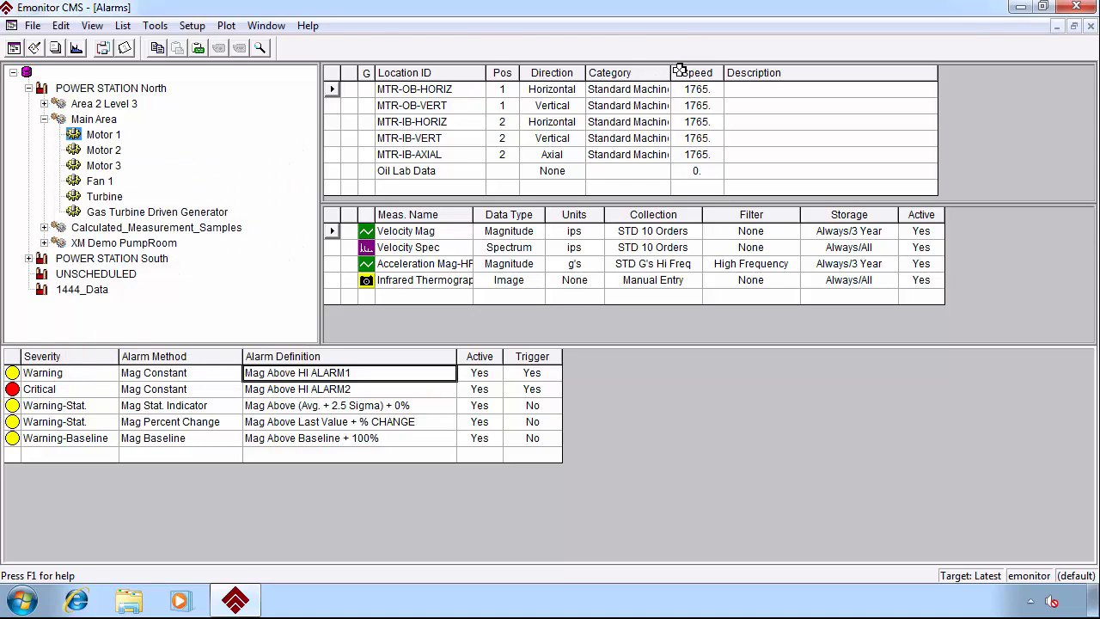
Step: Widen the Category column of the location list to fit the full category names
left_click_drag(672, 73, 728, 73)
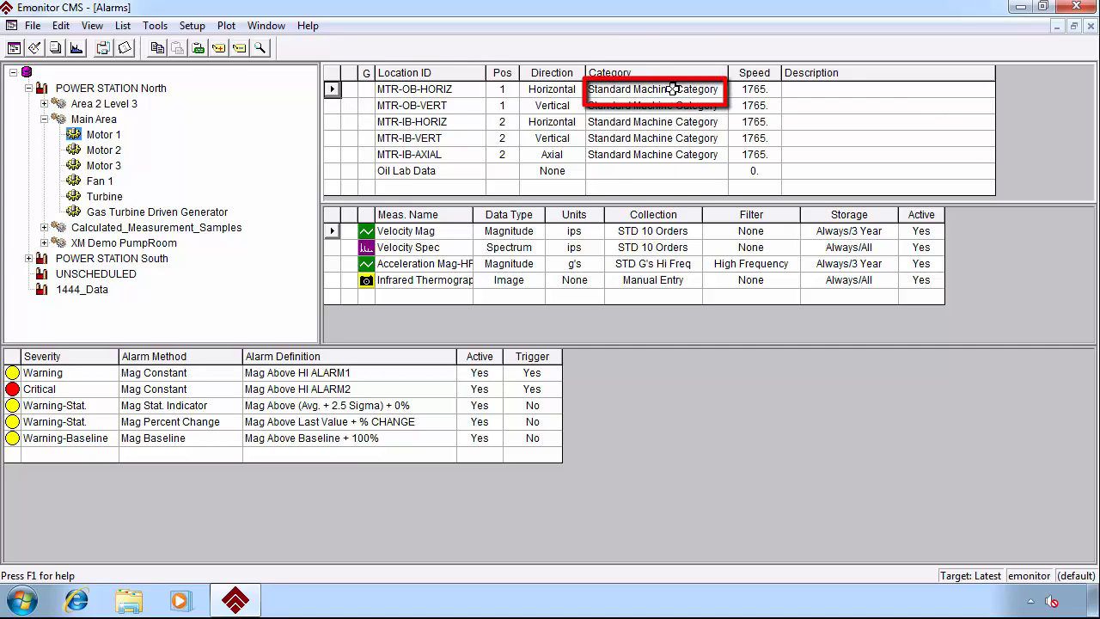
Step: Check the signal detection setting in the STD 10 Orders collection specification used by Velocity Mag, leaving it unmodified
left_click(327, 232)
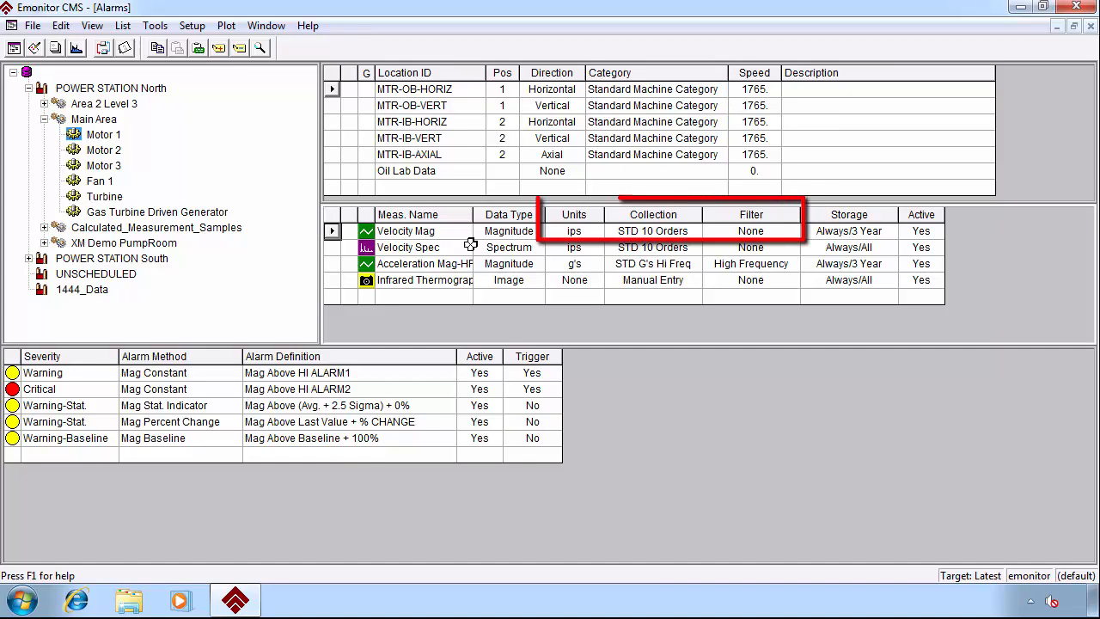
left_click(664, 230)
right_click(664, 230)
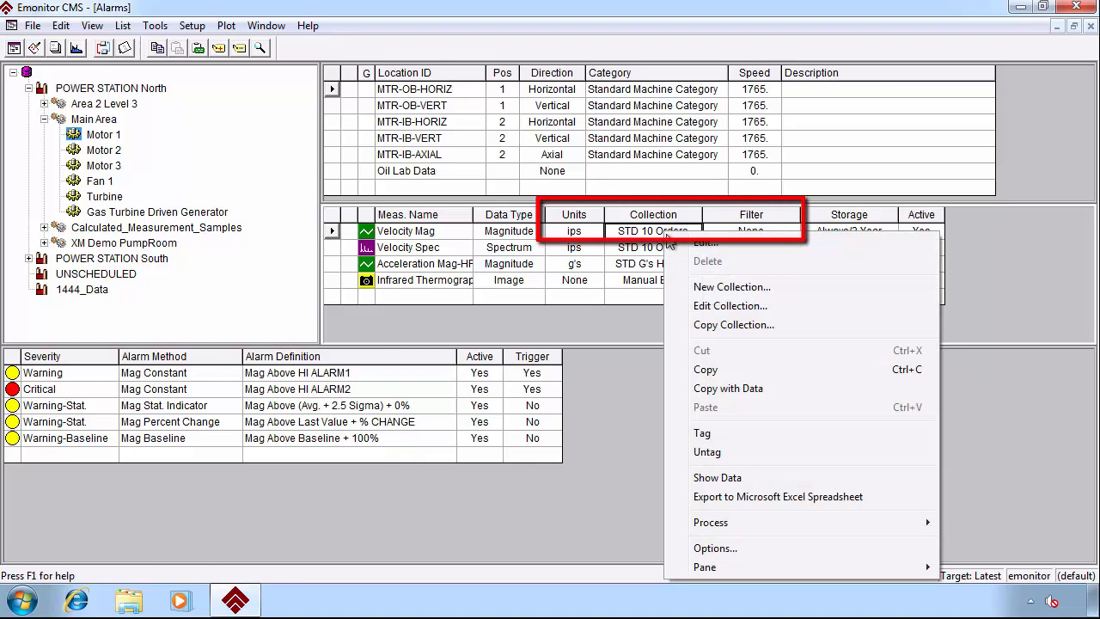
left_click(712, 306)
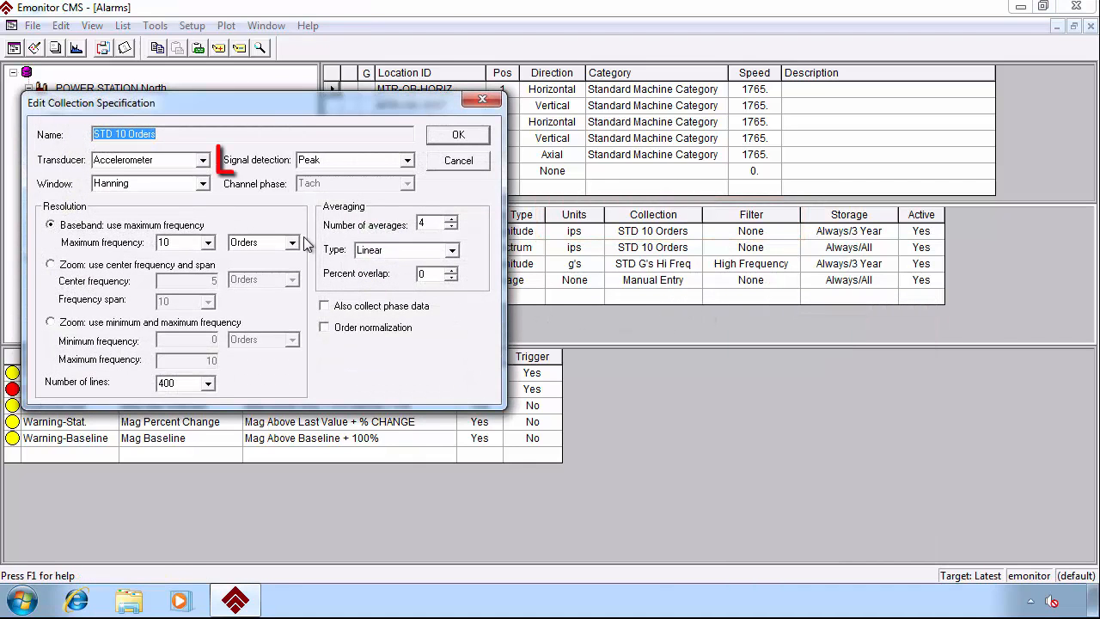
left_click(482, 162)
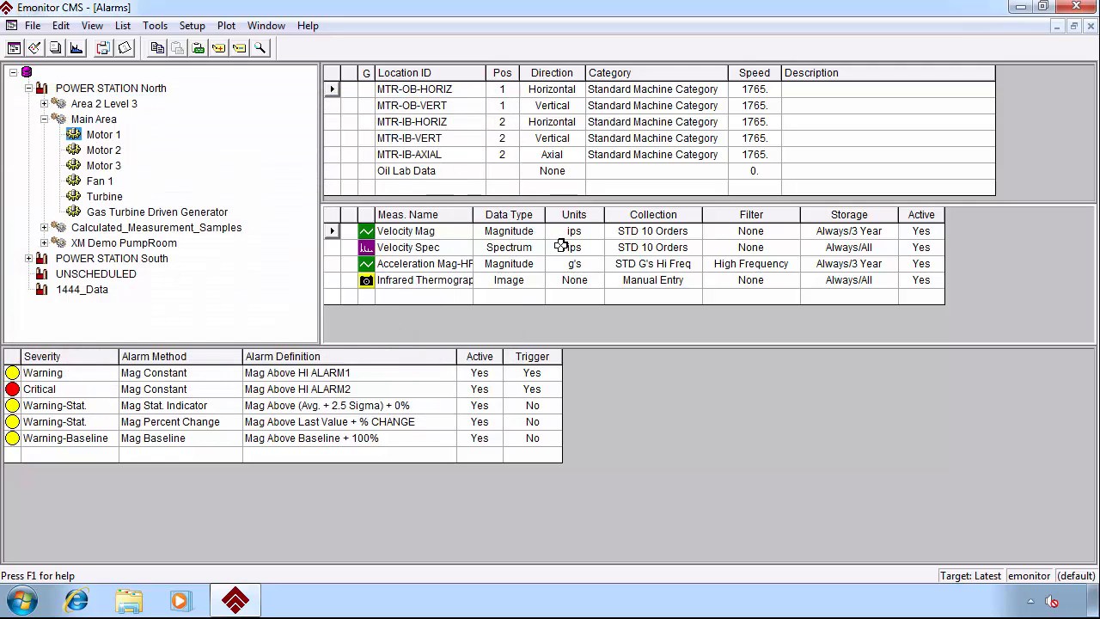
Step: Open the Standard Machine Category for editing and browse its unit sets to ips with filter None and Peak signal detection
right_click(646, 90)
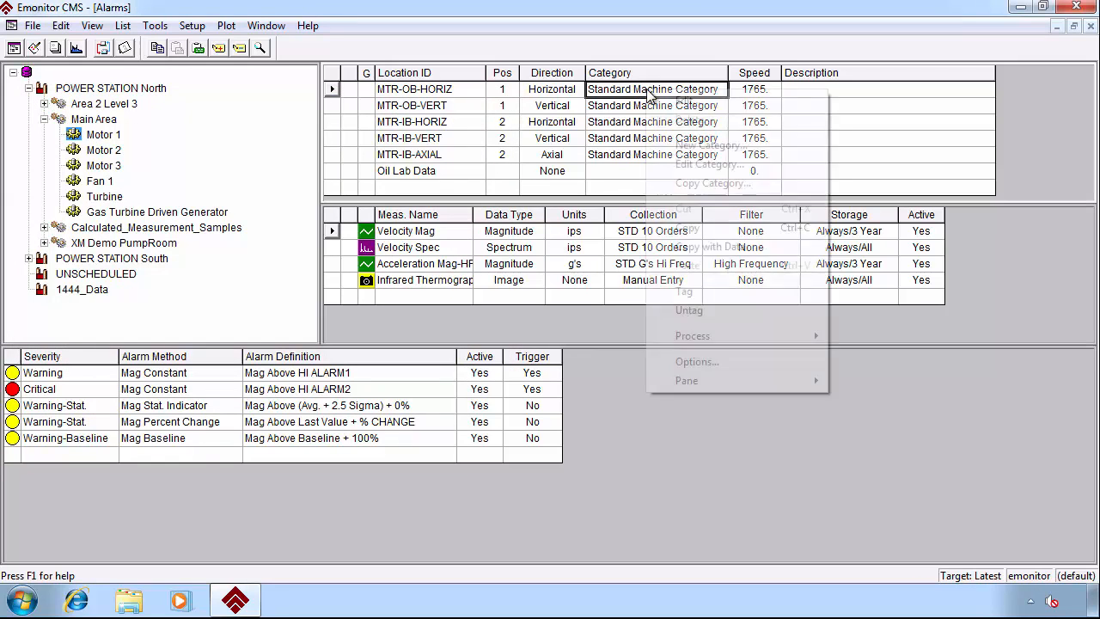
left_click(709, 164)
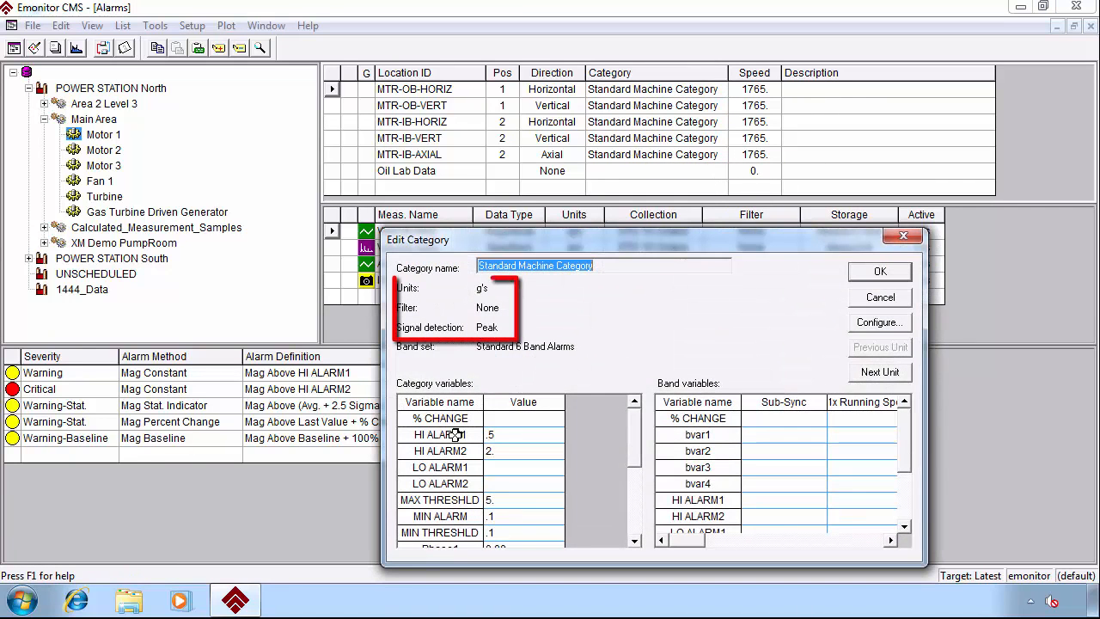
left_click(505, 436)
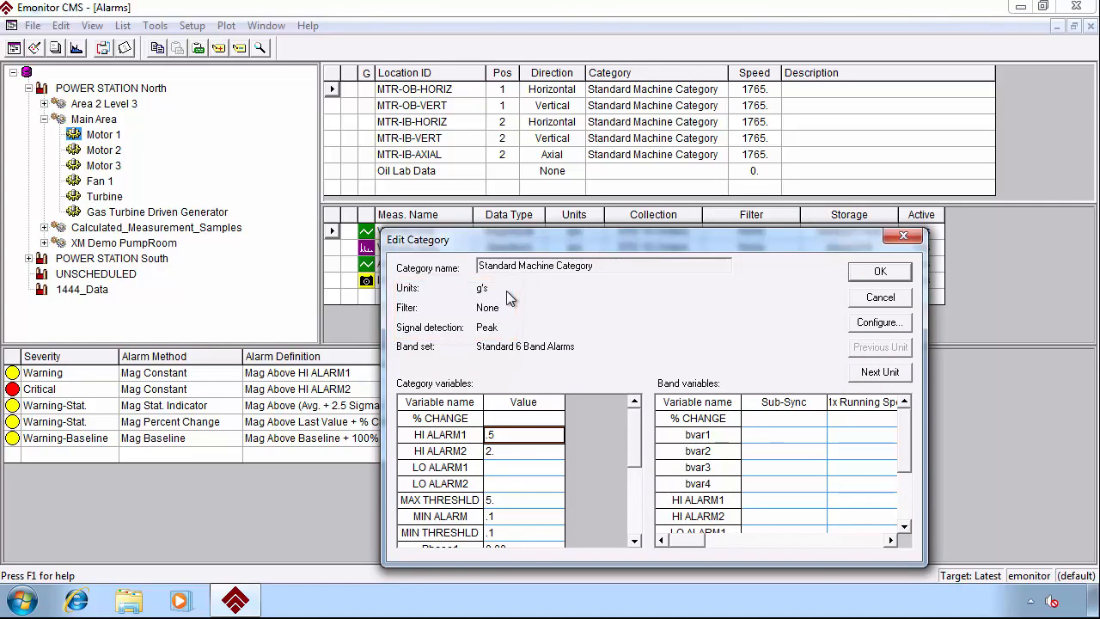
left_click(876, 373)
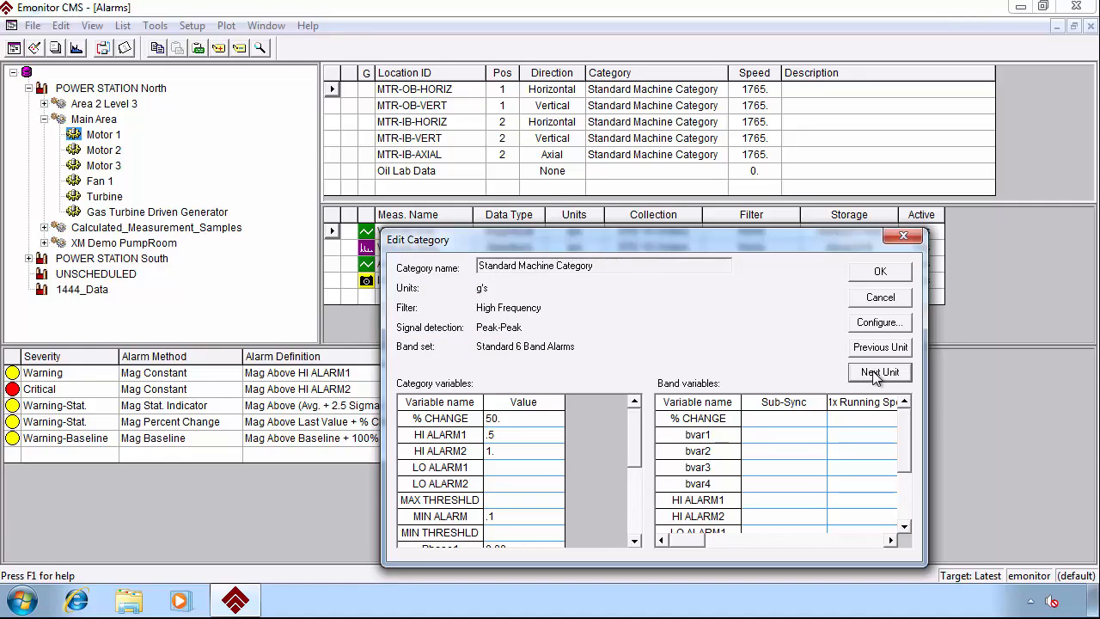
left_click(877, 375)
left_click(877, 375)
left_click(877, 376)
left_click(877, 375)
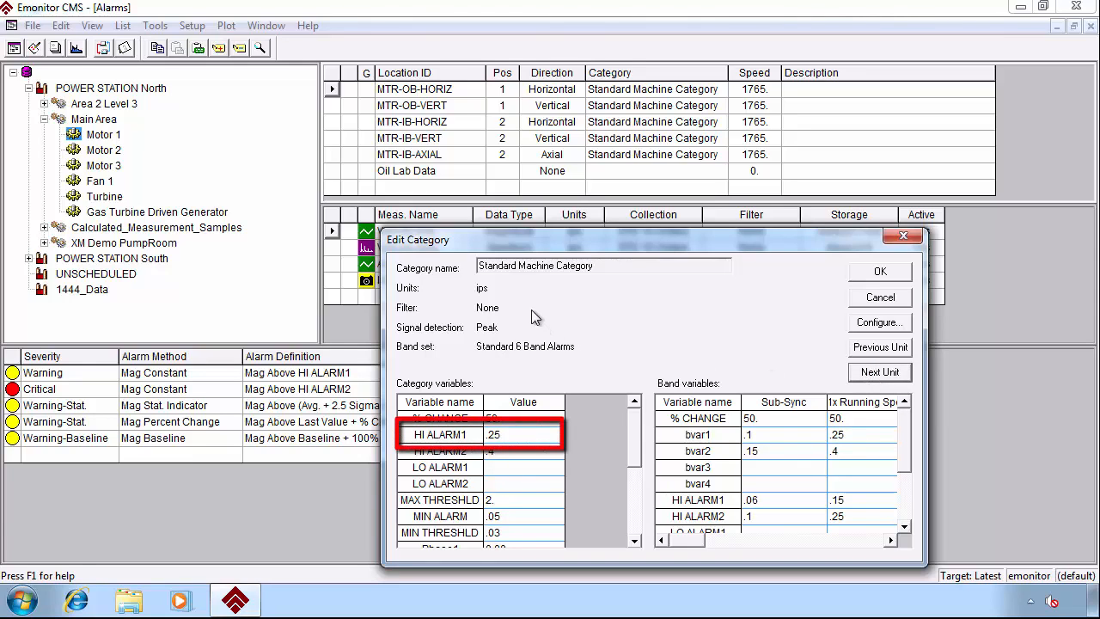
Step: Set the HI ALARM1 category variable to .28 for the ips unit set and accept the category
left_click(453, 434)
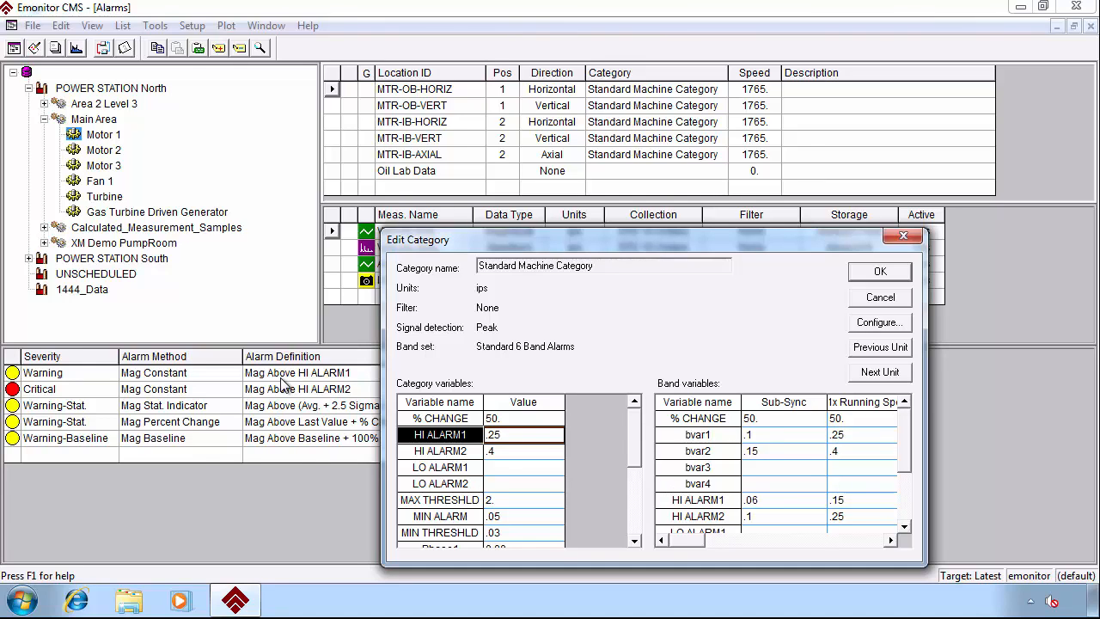
left_click(527, 432)
left_click(527, 432)
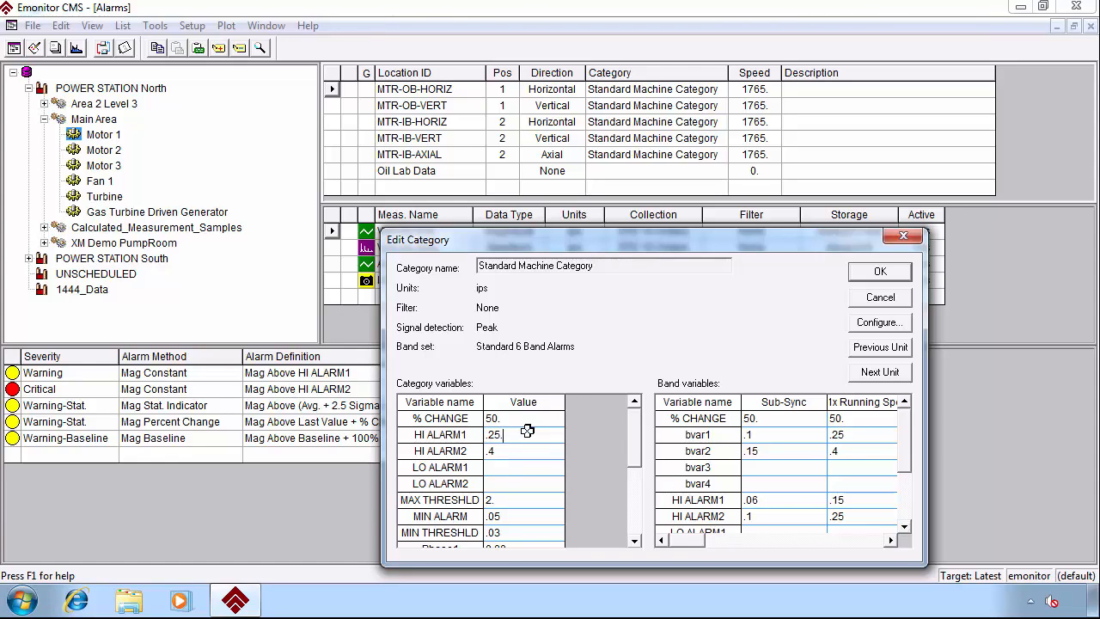
key("BackSpace")
left_click(454, 436)
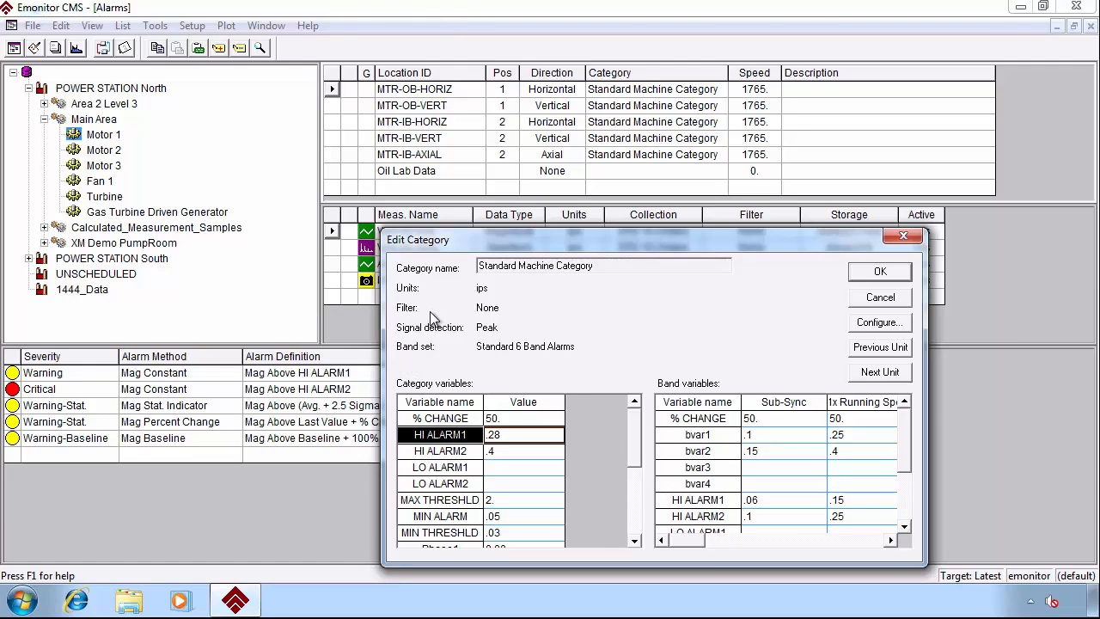
left_click(894, 271)
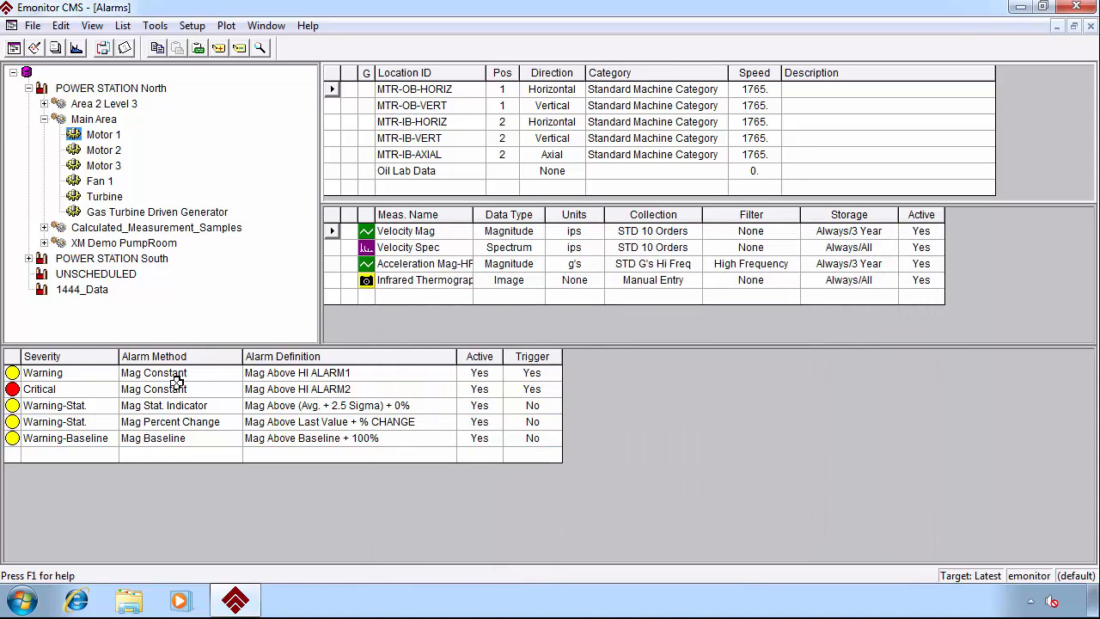
Step: Review the percent-from-average and sample options in the Mag Stat. Indicator alarm's definition and accept it
double_click(281, 406)
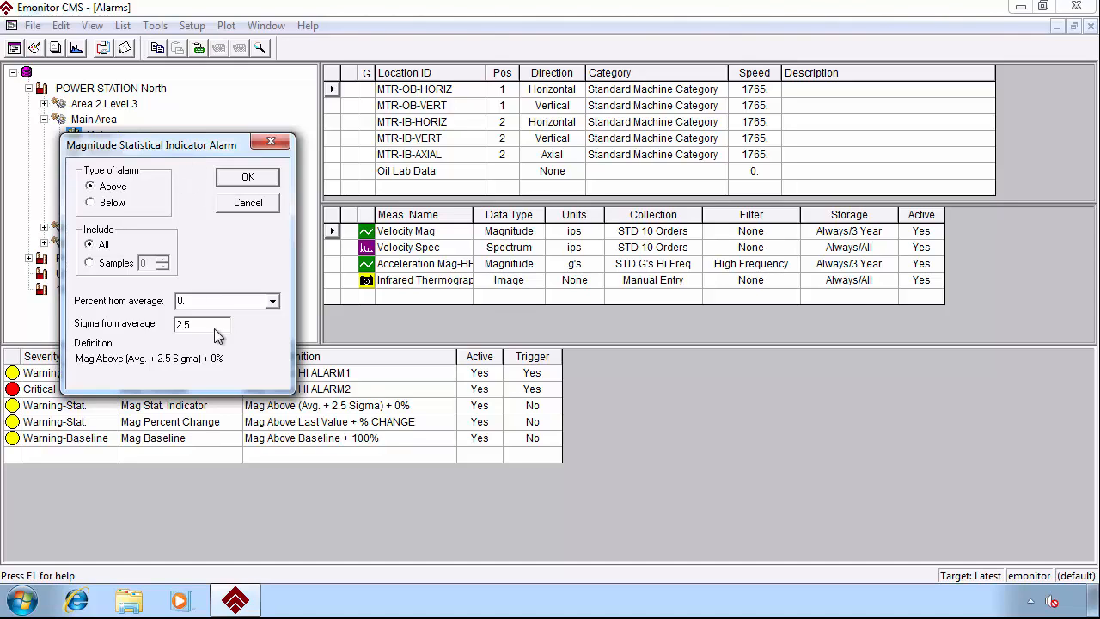
left_click(273, 302)
left_click(274, 302)
left_click(103, 266)
left_click(247, 178)
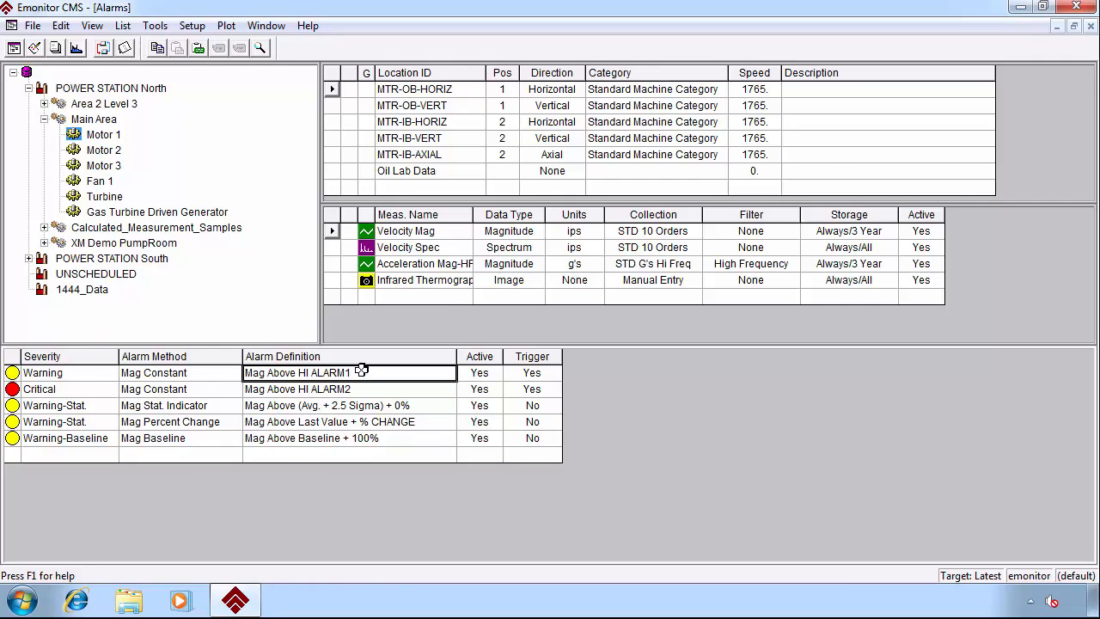
Step: Add a new Velocity Mag alarm using the Mag Stat. method and compare it with the Mag Stat. Indicator alarm
left_click(197, 455)
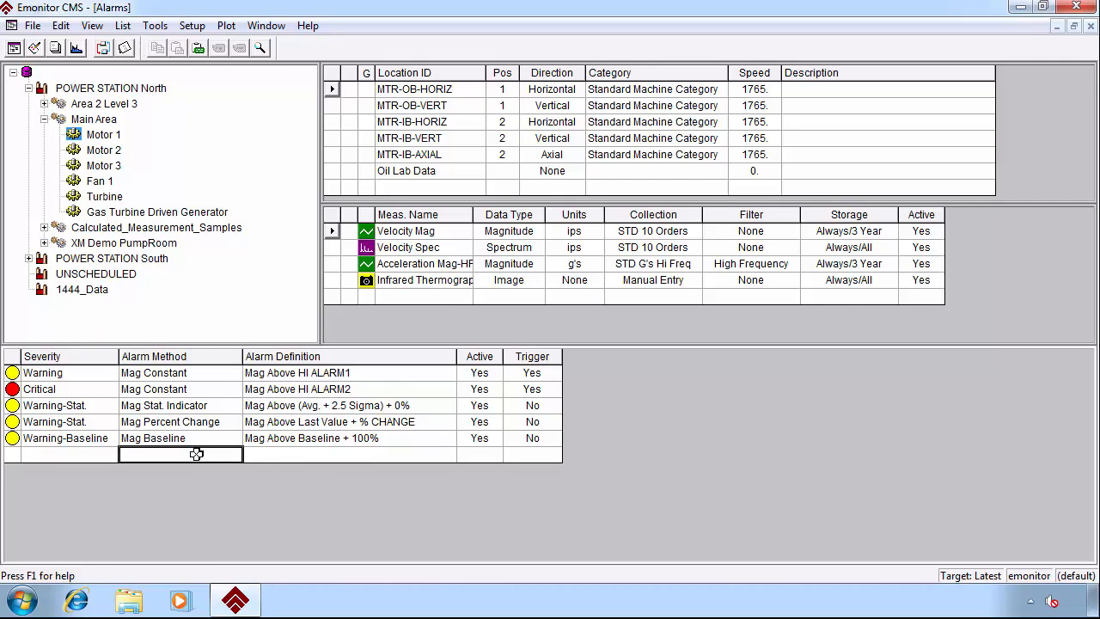
left_click(196, 455)
left_click(163, 516)
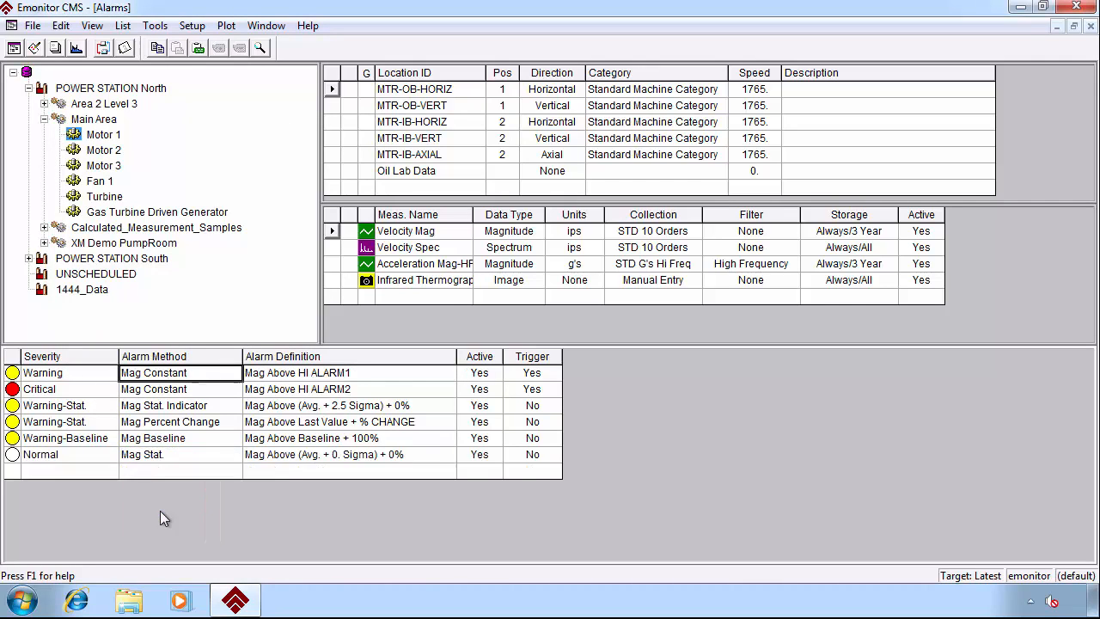
left_click(292, 448)
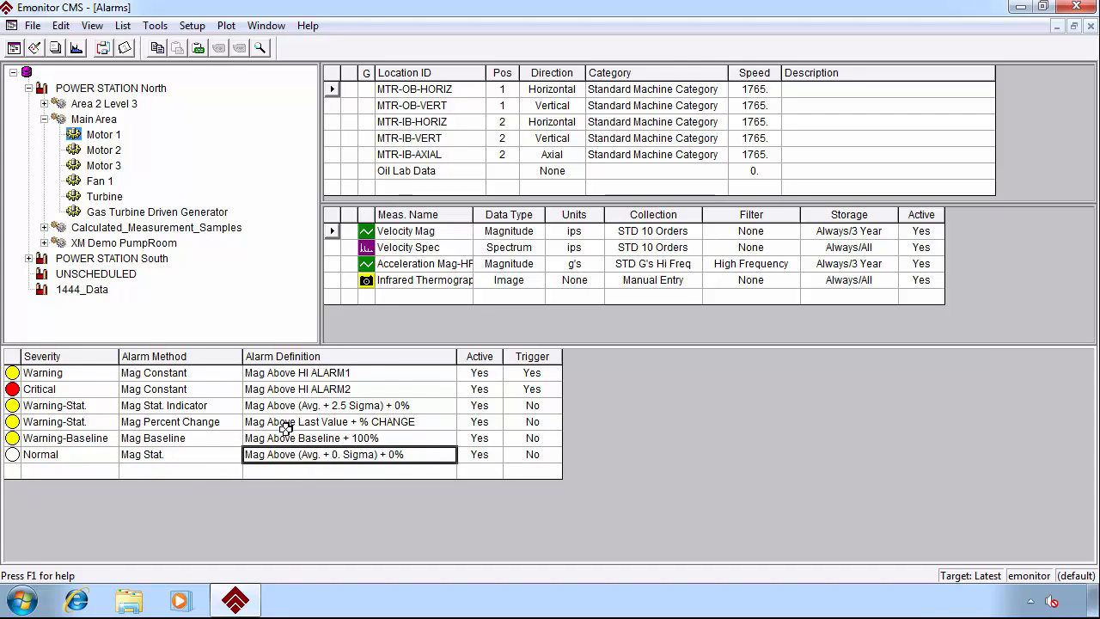
left_click(229, 406)
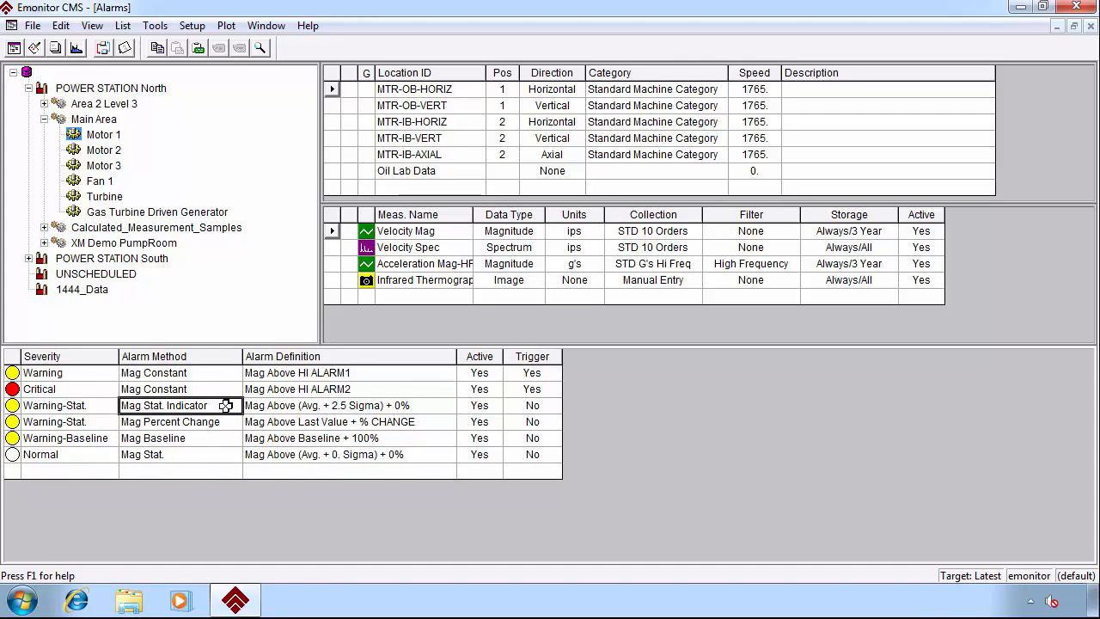
left_click(212, 454)
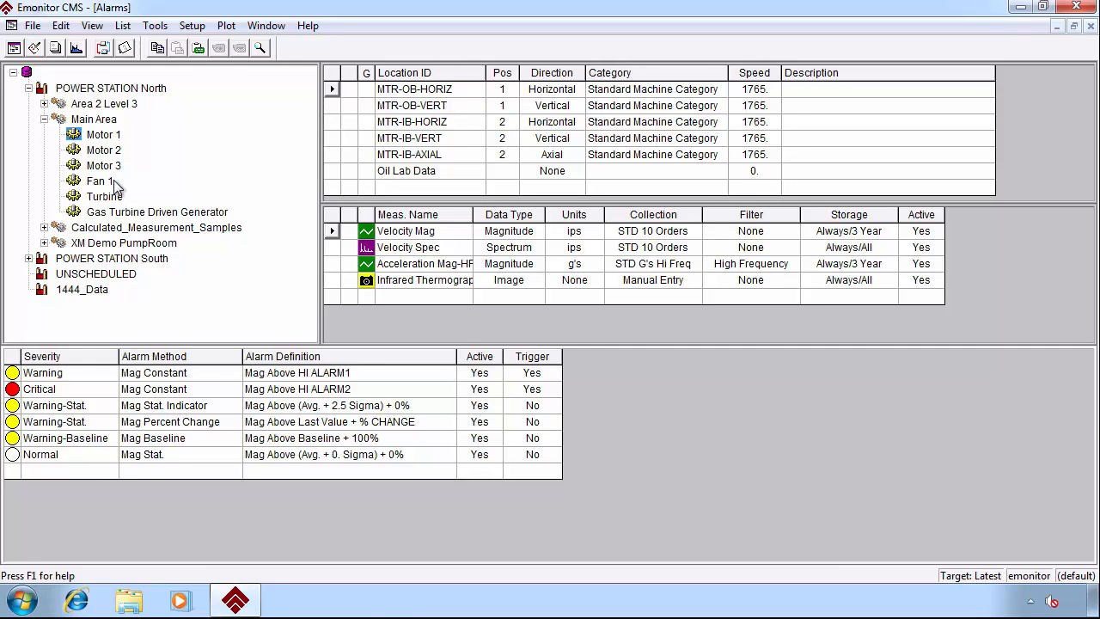
Step: Tag Motor 1 with all its locations and measurements and generate alarm statistics for it
left_click(75, 139)
left_click(218, 49)
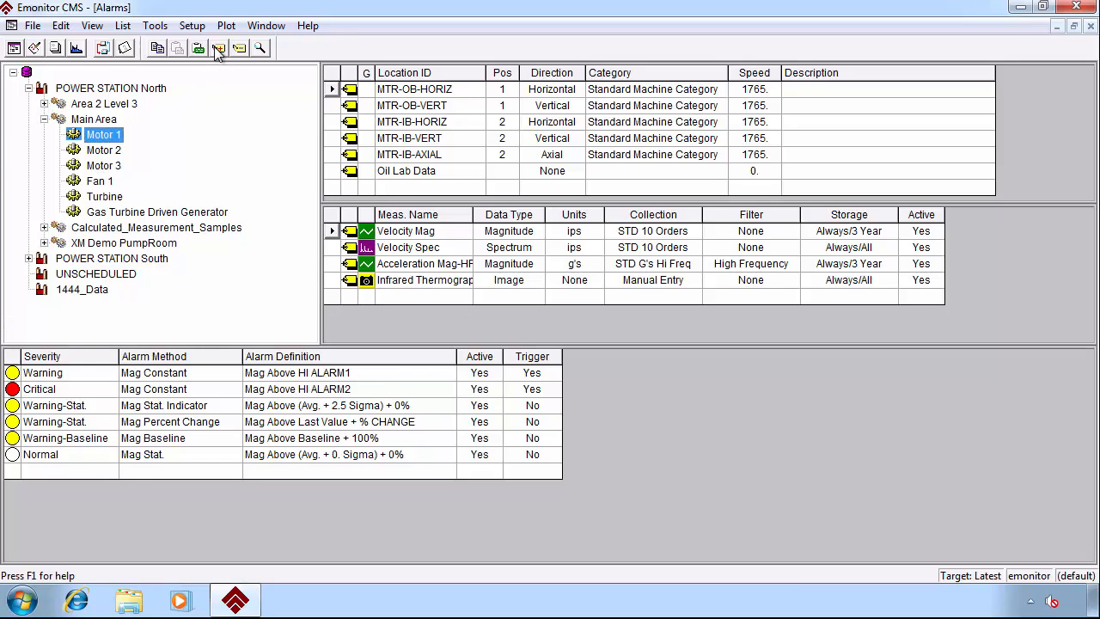
left_click(156, 26)
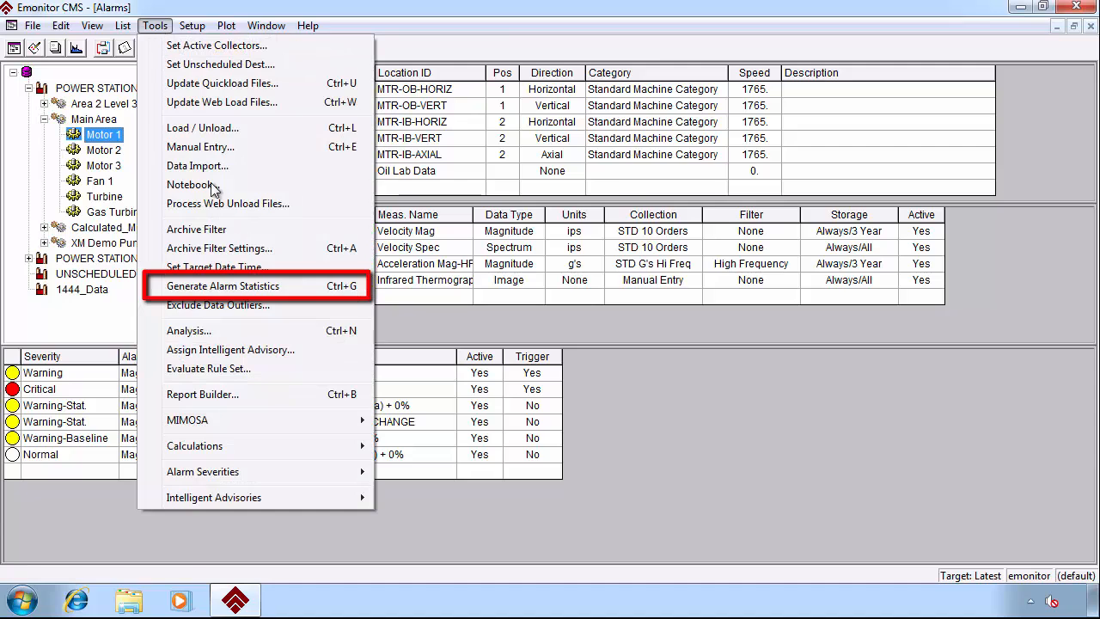
left_click(232, 288)
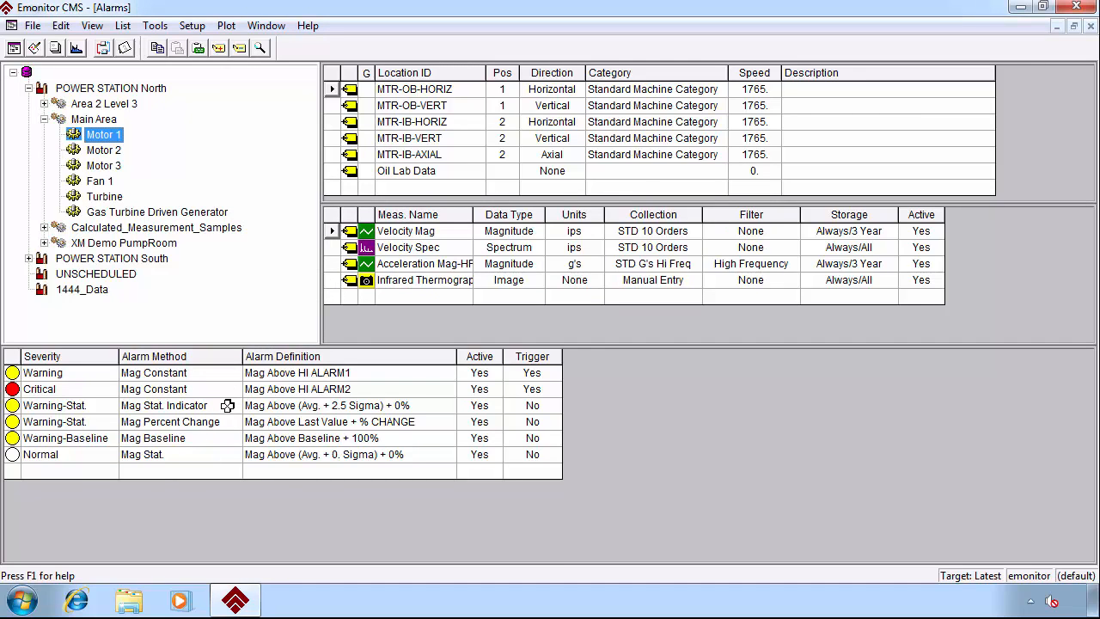
Step: Review the definitions of the Mag Percent Change and Mag Baseline alarms for Velocity Mag
double_click(332, 423)
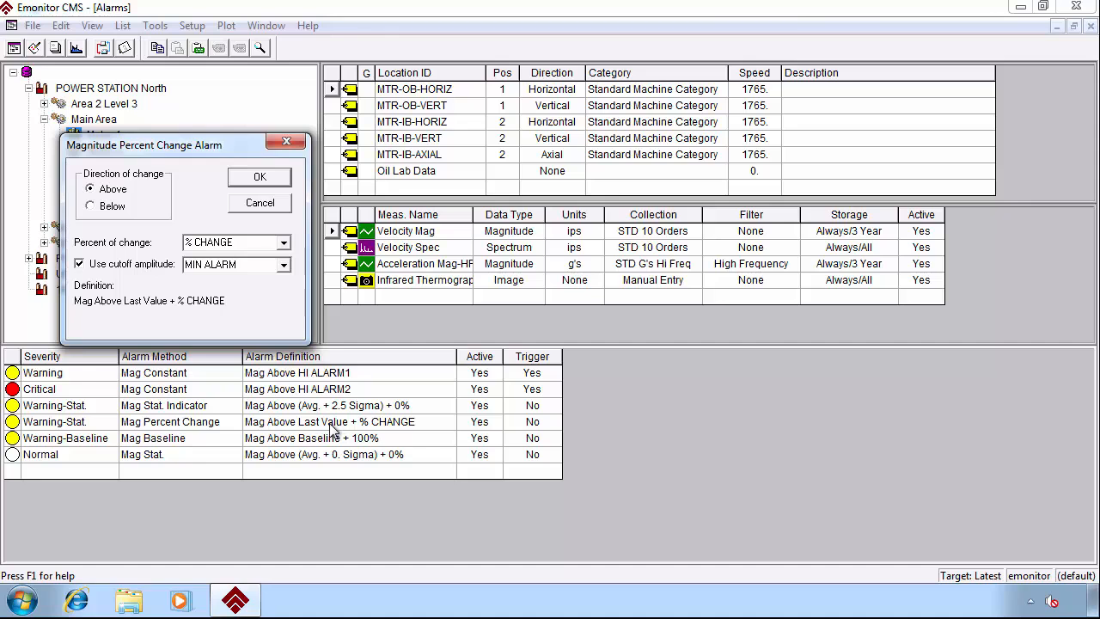
left_click(268, 177)
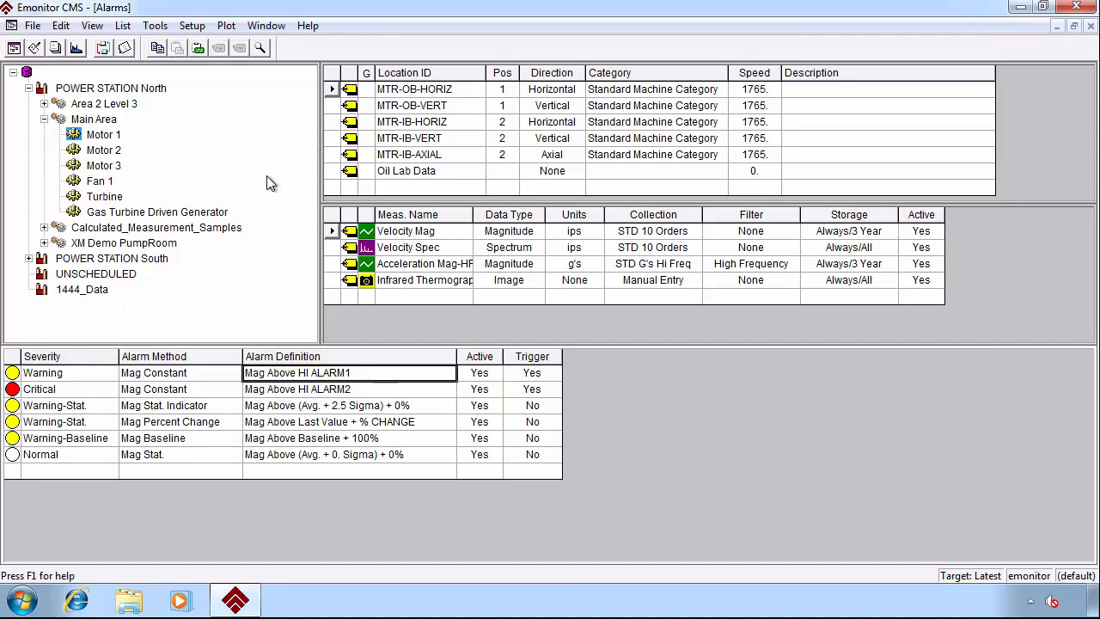
double_click(349, 442)
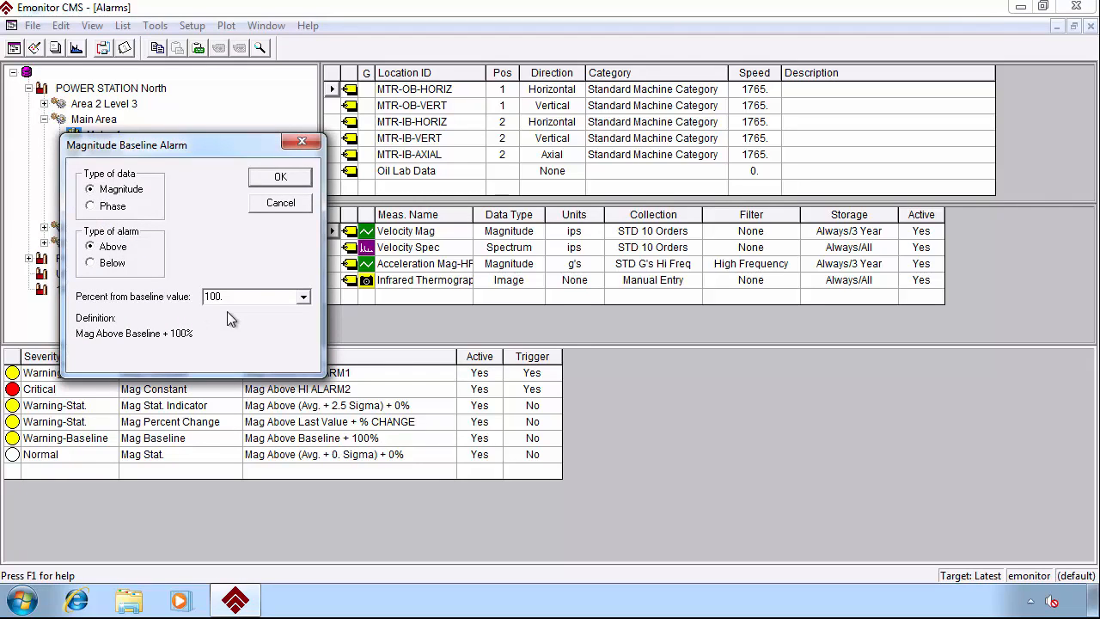
left_click(289, 204)
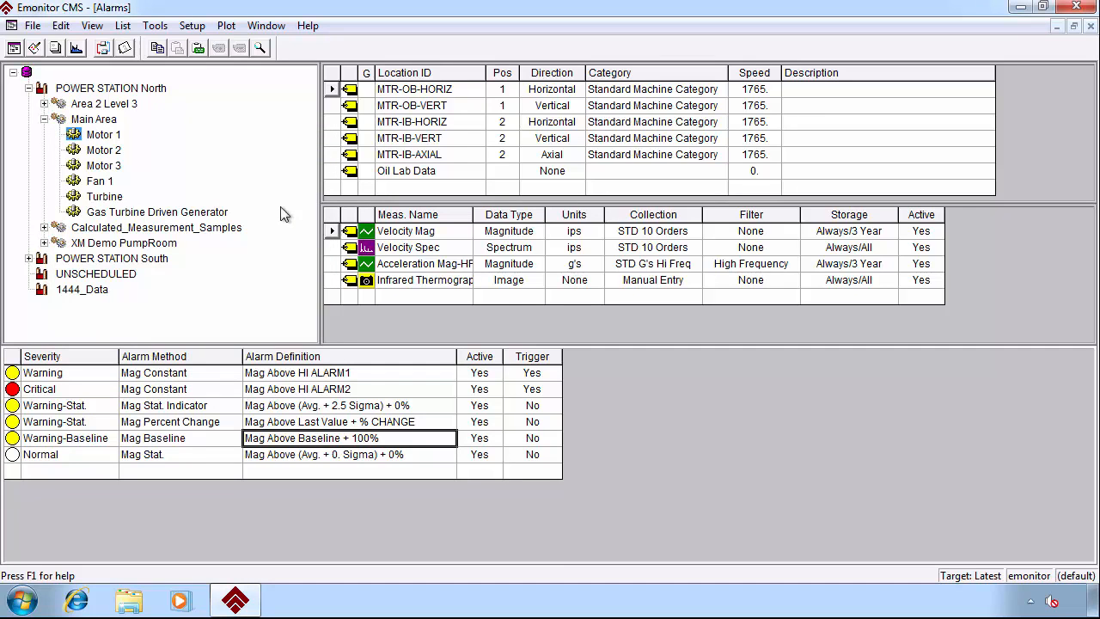
Step: Switch to the Data History view and select the storage flag of the Velocity Mag reading dated 01/01/2002
left_click(92, 25)
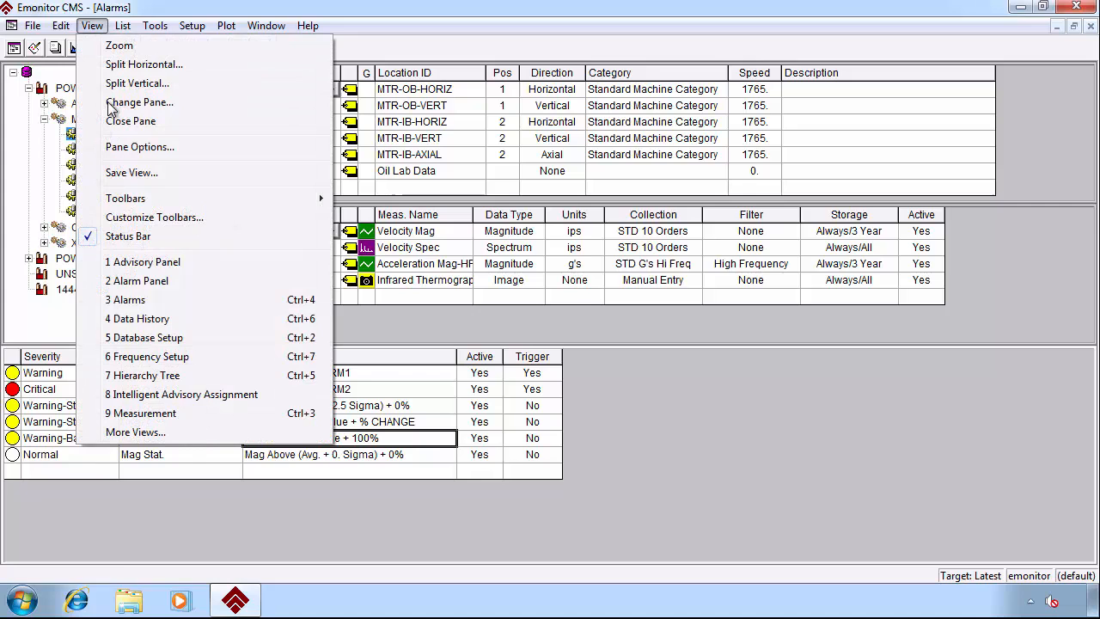
left_click(139, 318)
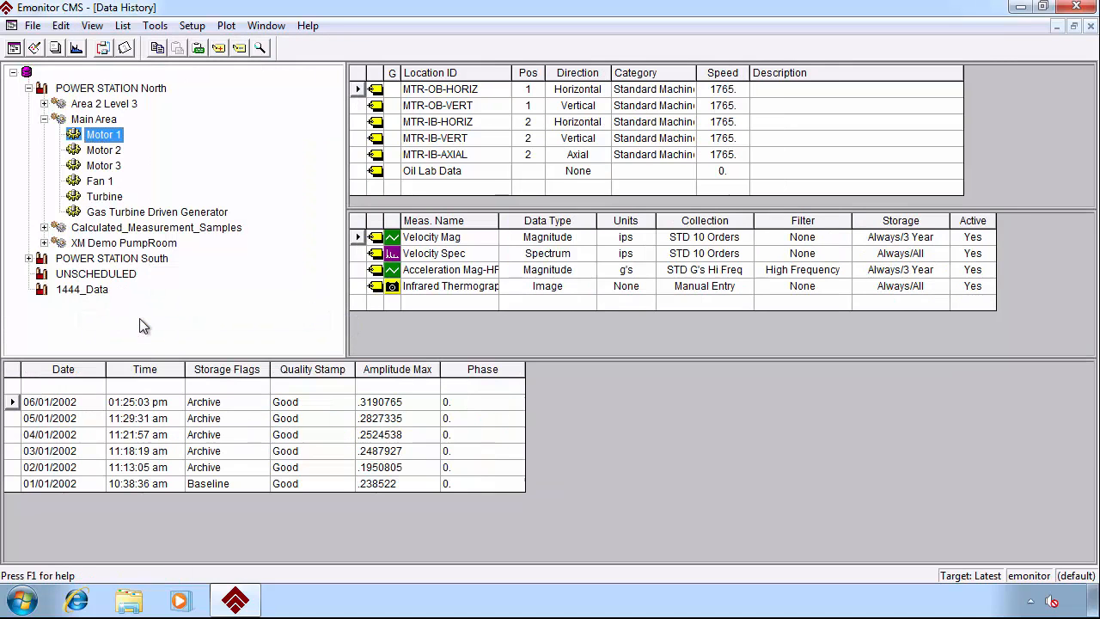
left_click(219, 484)
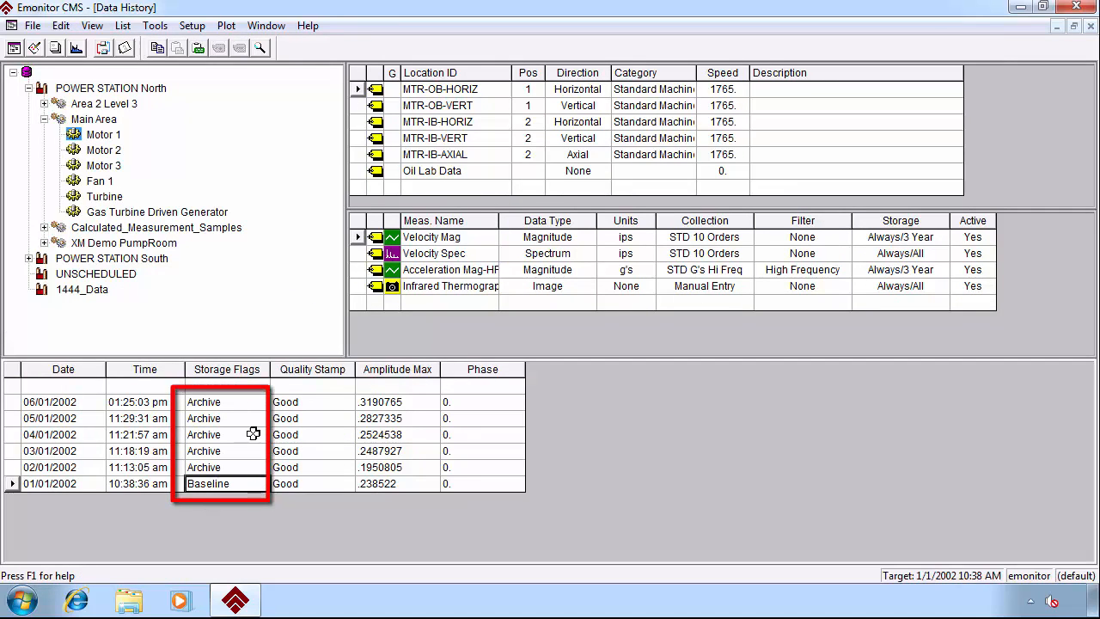
Step: Flag the 06/01/2002 Velocity Mag reading as Baseline and agree to replace the existing baseline measurement
left_click(261, 402)
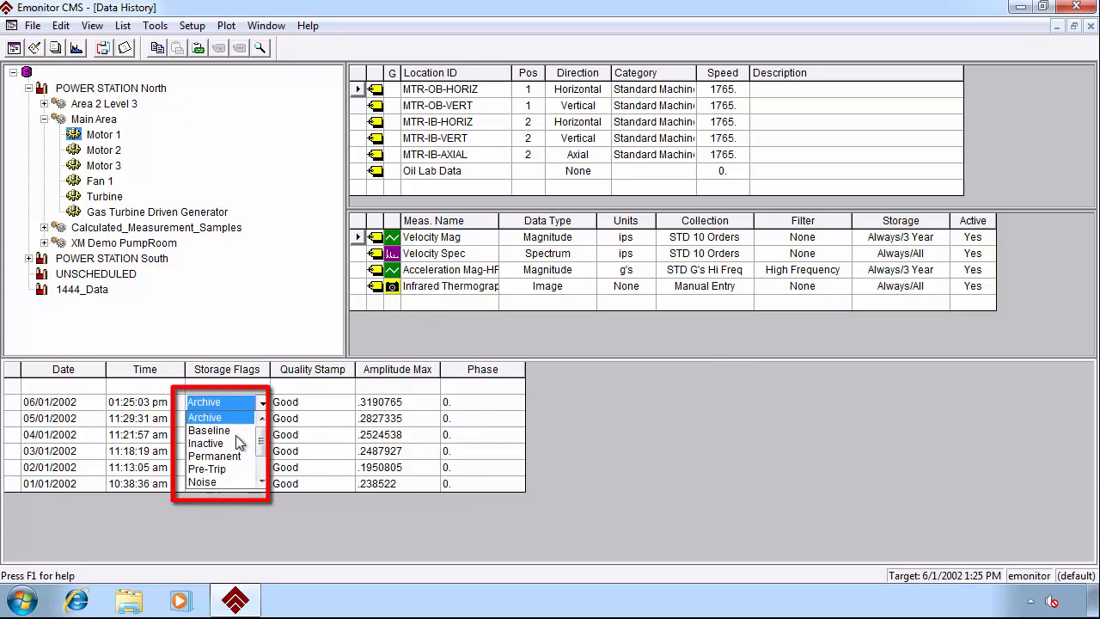
left_click(237, 431)
left_click(565, 341)
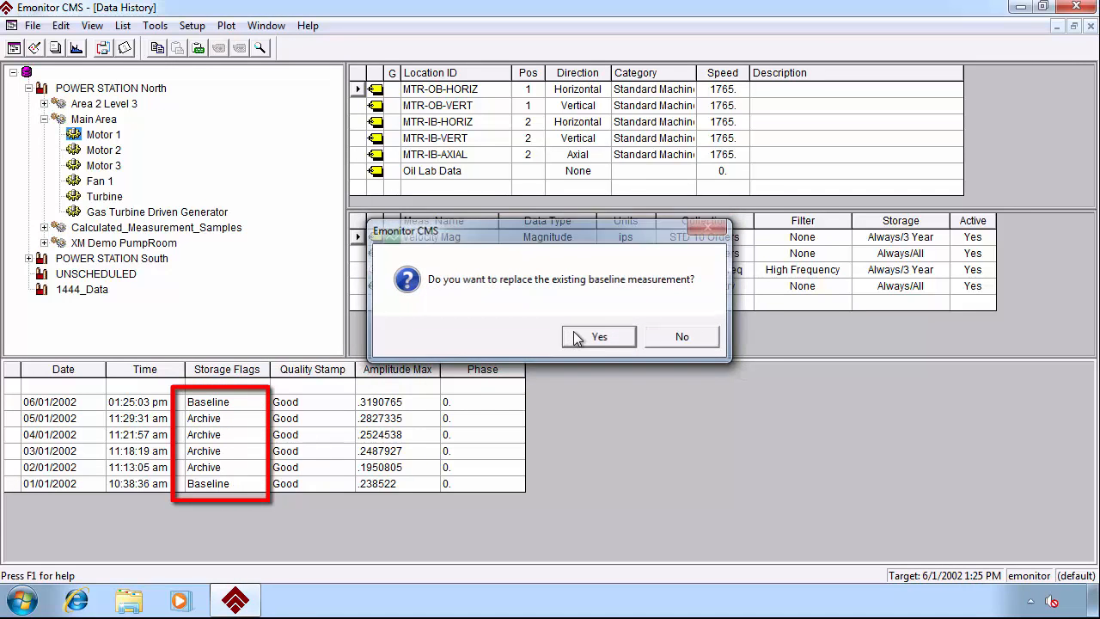
Step: Make the 03/01/2002 Velocity Mag reading the Baseline, replacing the existing baseline measurement
left_click(231, 451)
left_click(231, 451)
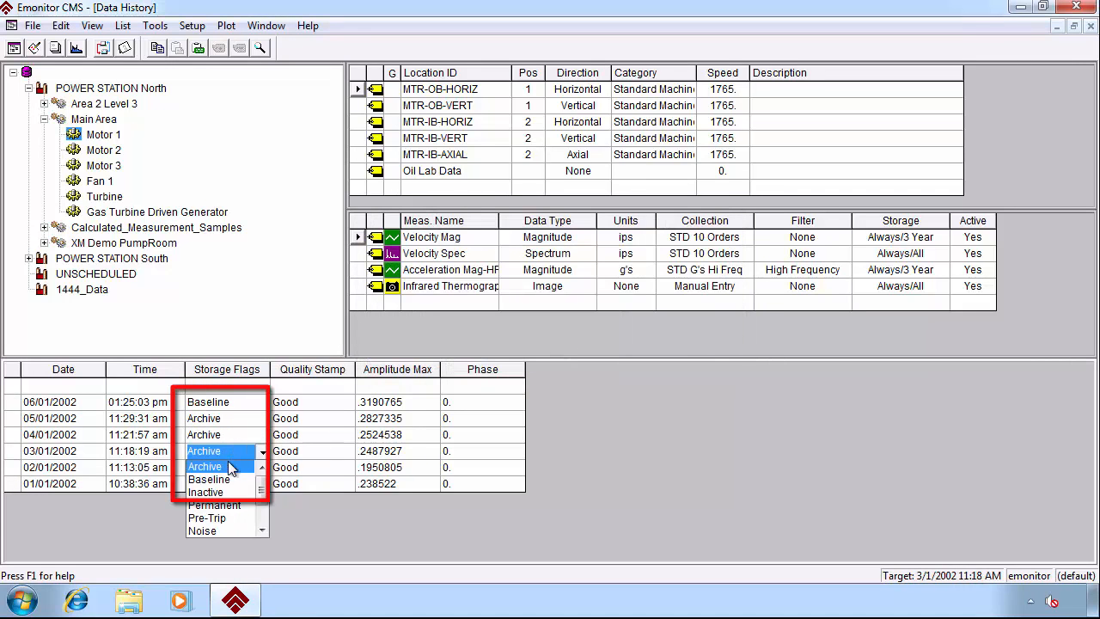
left_click(231, 484)
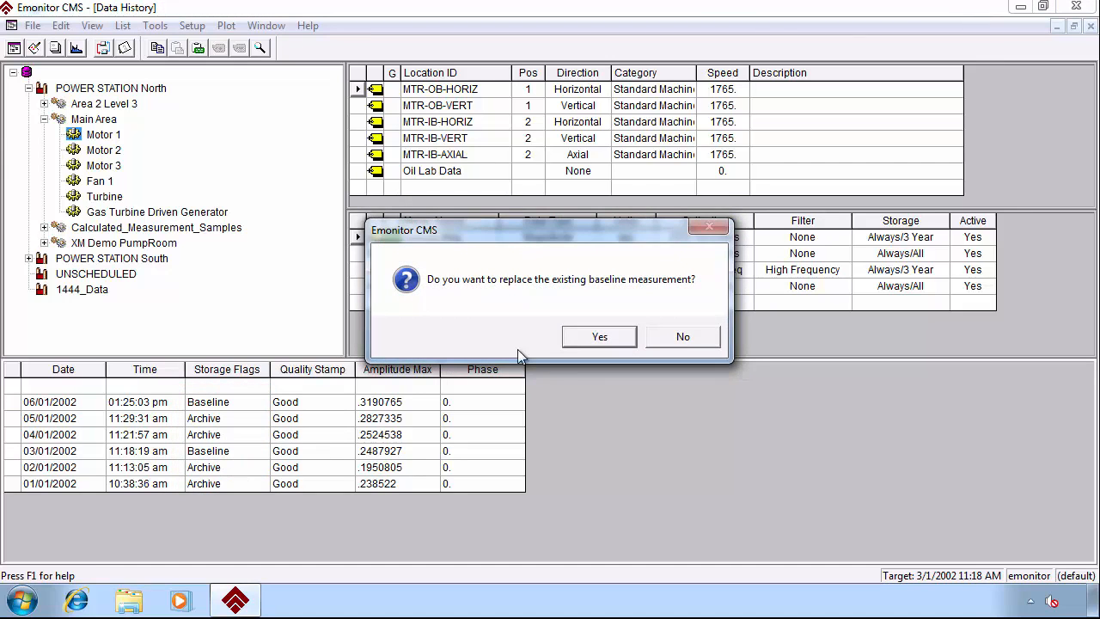
left_click(586, 335)
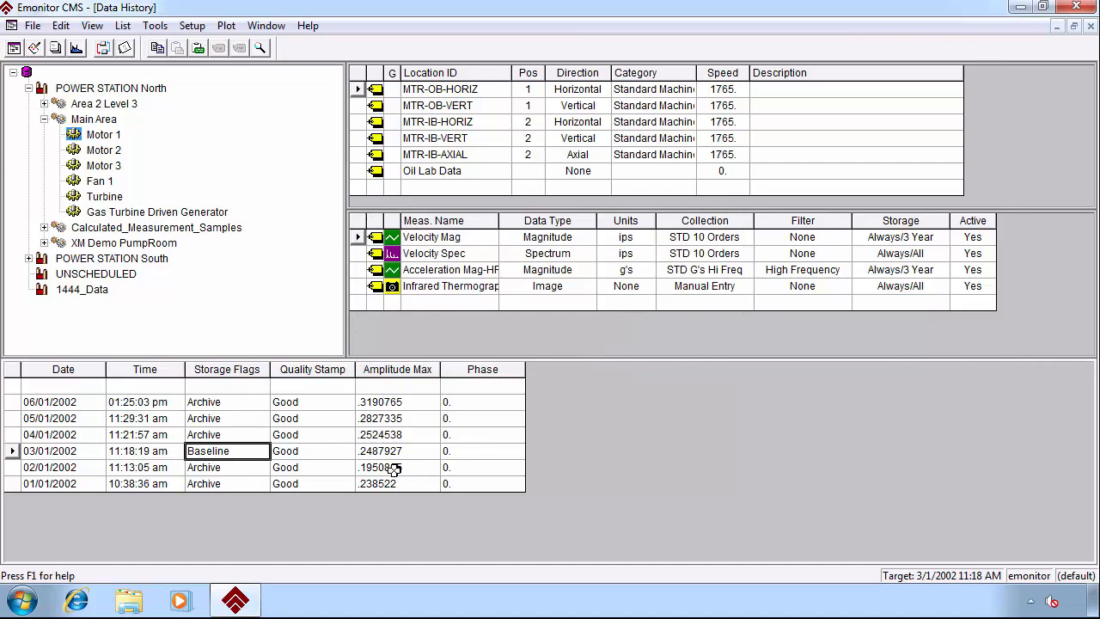
Step: Set the storage flag of the 06/01/2002 Velocity Mag reading to No Stat
left_click(245, 401)
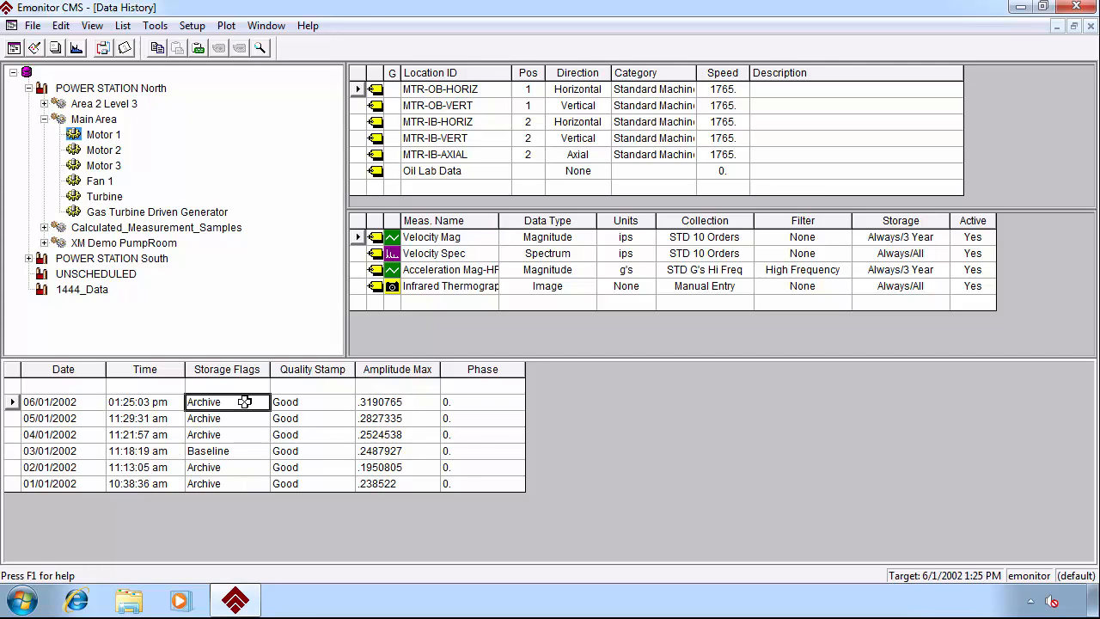
left_click(245, 401)
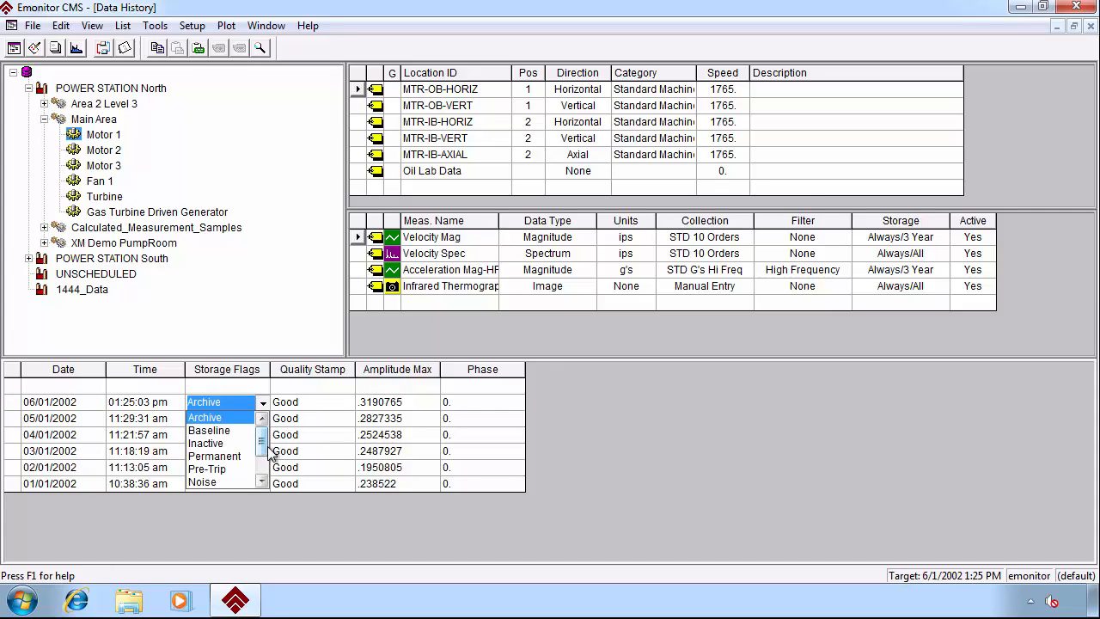
left_click(262, 481)
left_click(263, 481)
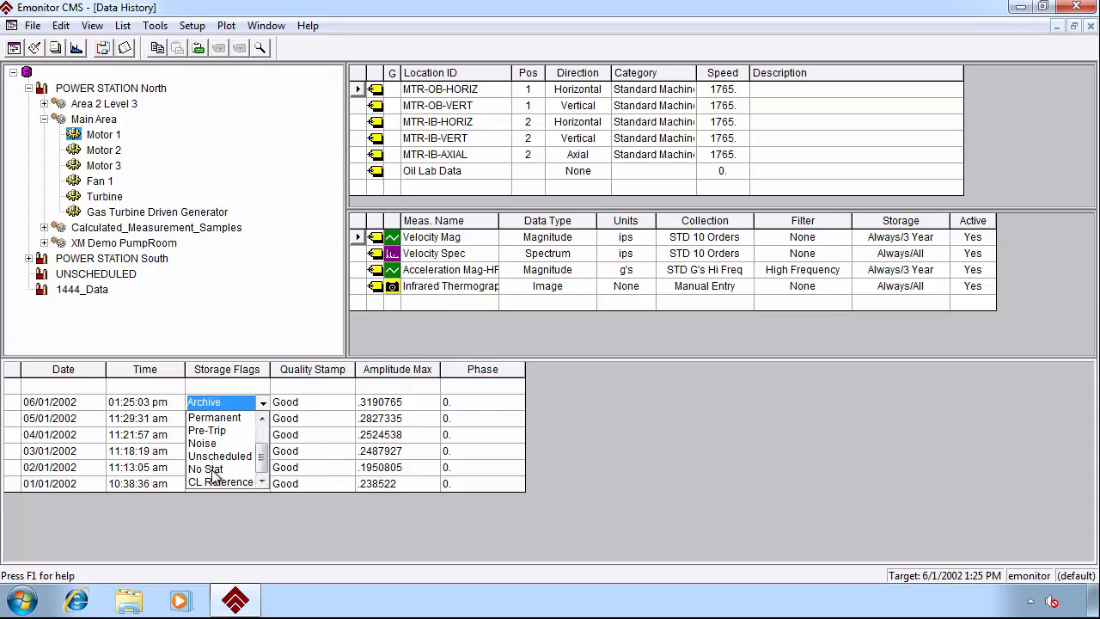
left_click(225, 468)
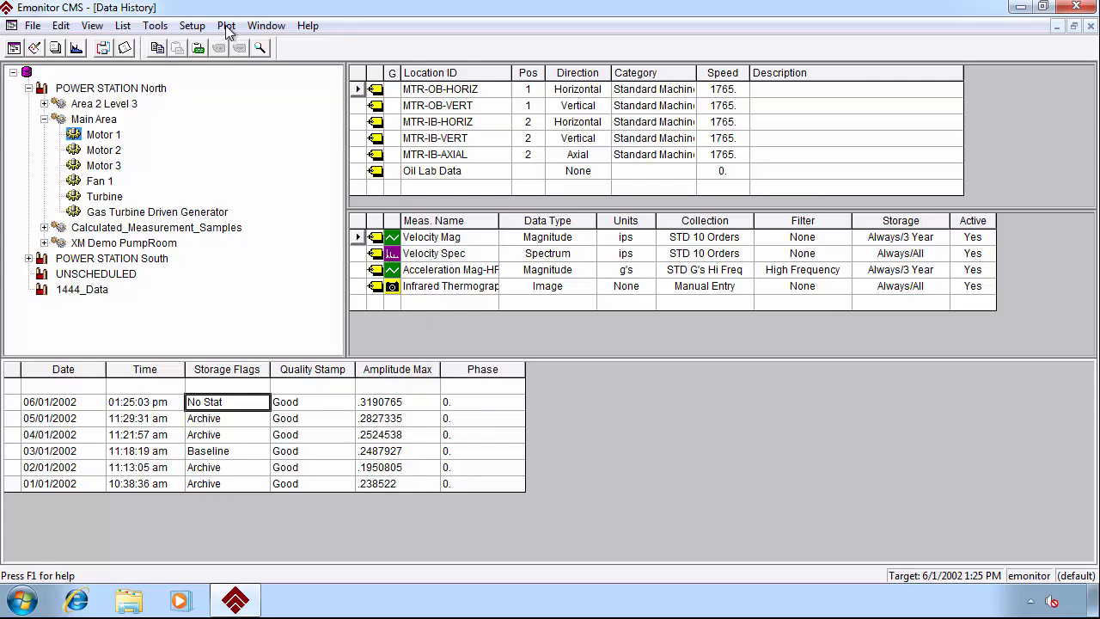
Step: Switch to the Alarms view for Velocity Spec and examine the definition of its Warning Band Constant alarm
left_click(429, 255)
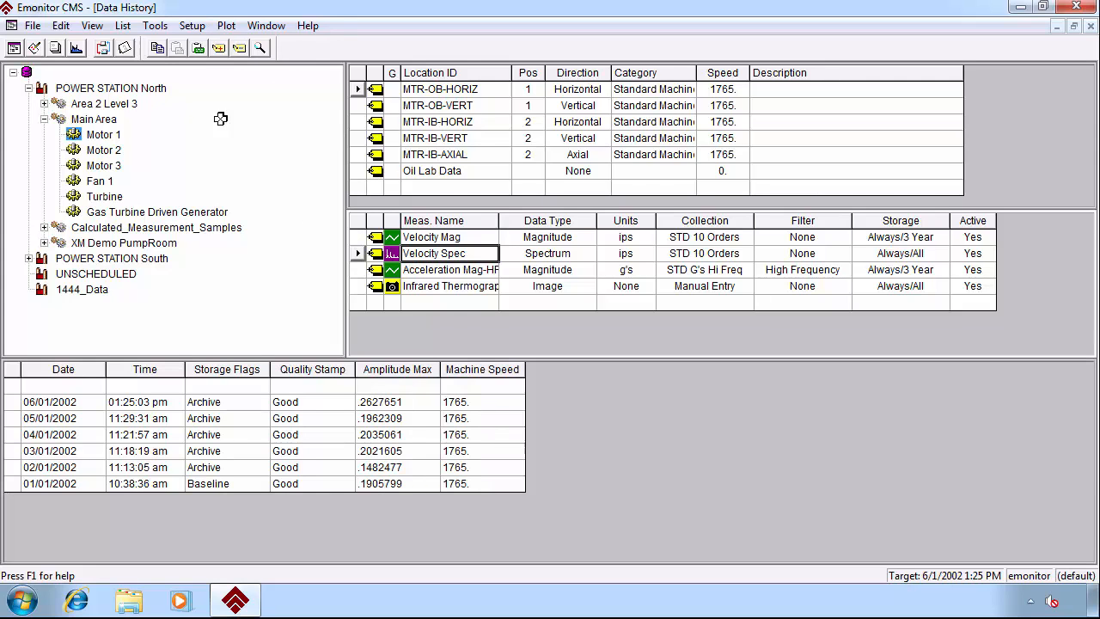
left_click(92, 26)
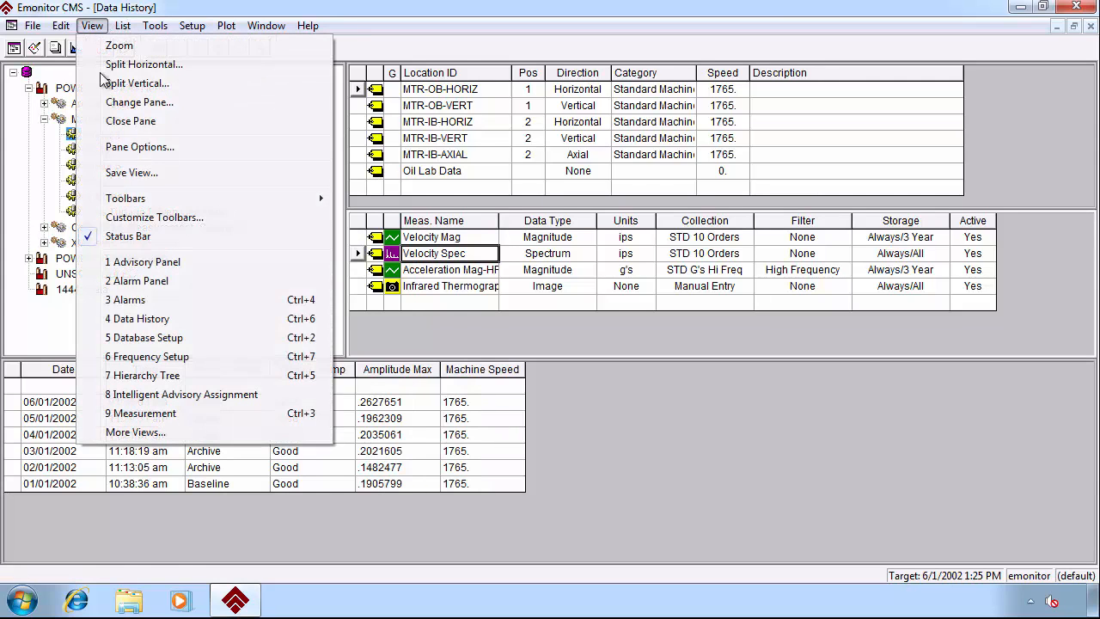
left_click(125, 299)
left_click(419, 282)
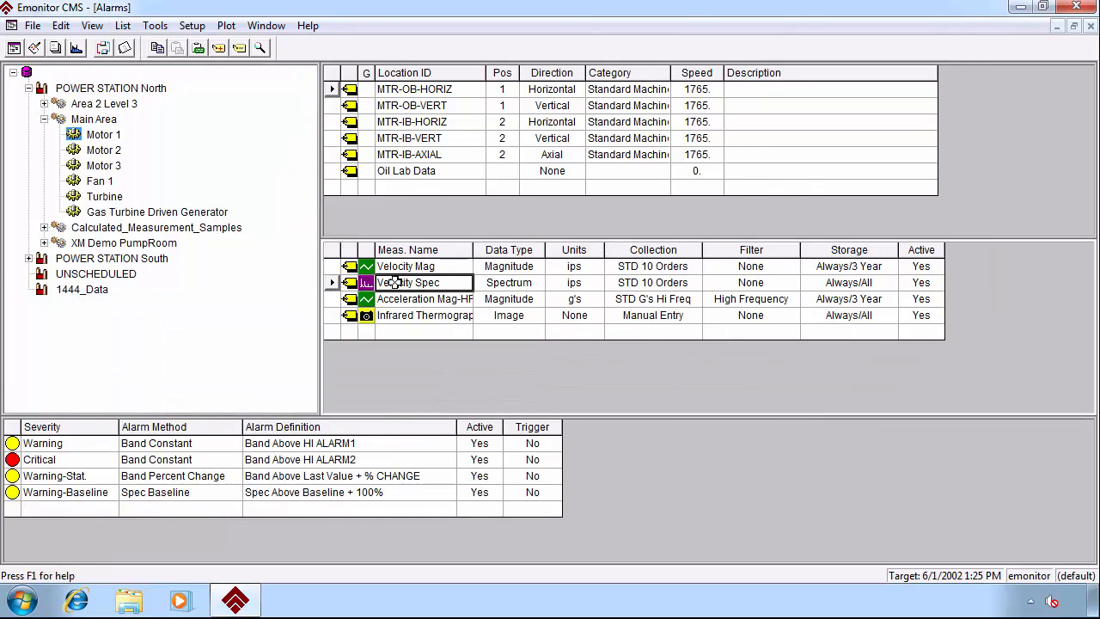
double_click(300, 444)
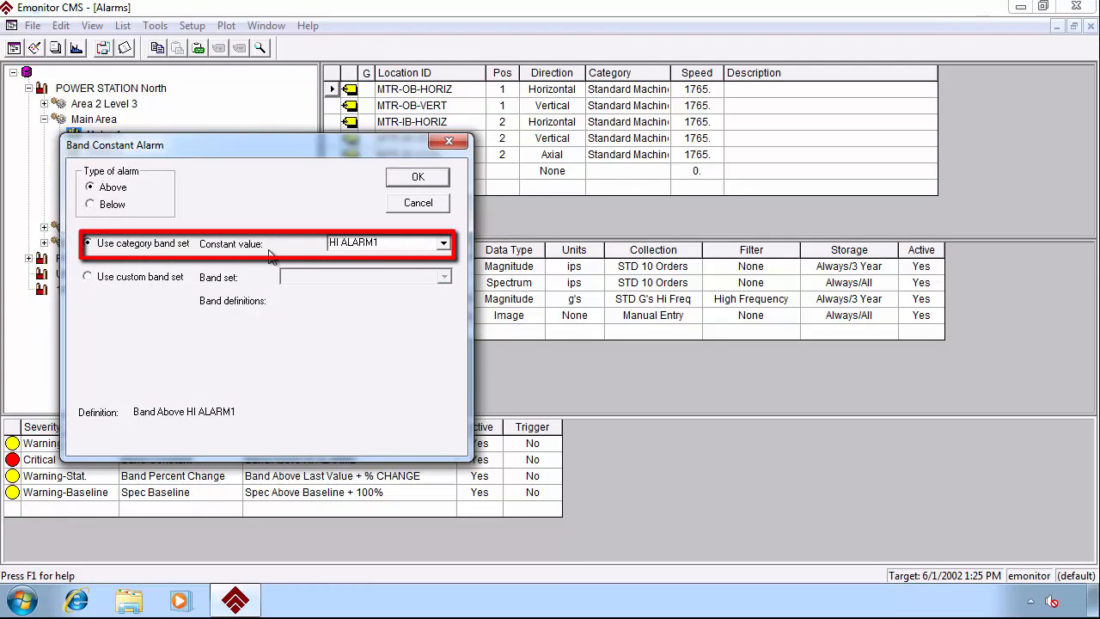
left_click(417, 204)
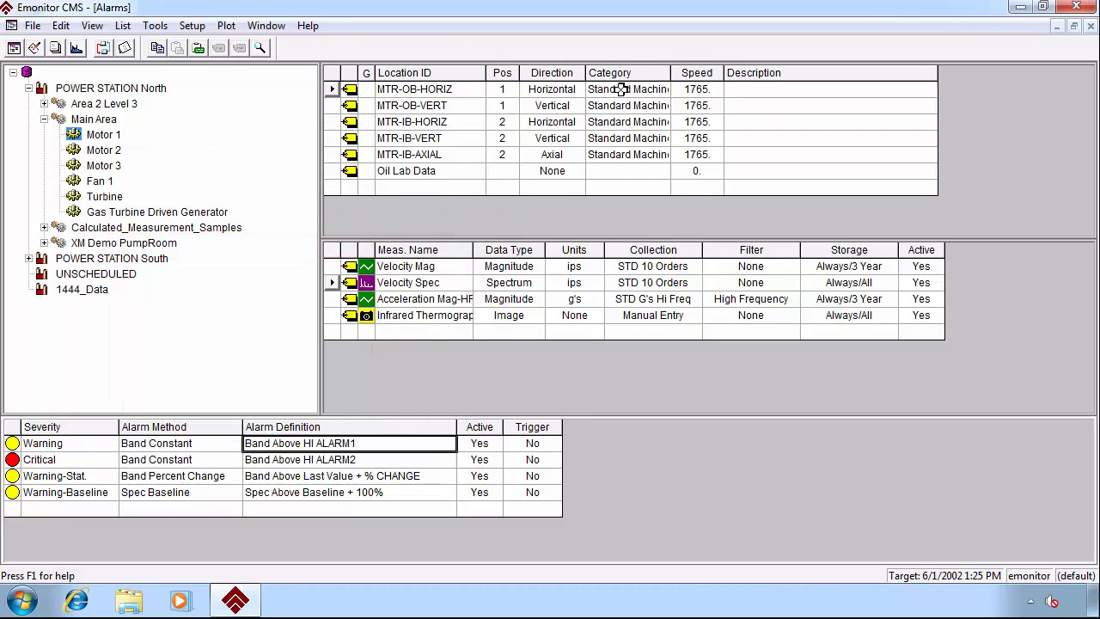
Step: Open the category assigned to MTR-OB-HORIZ for editing and advance to its variables in ips with no filter
right_click(620, 88)
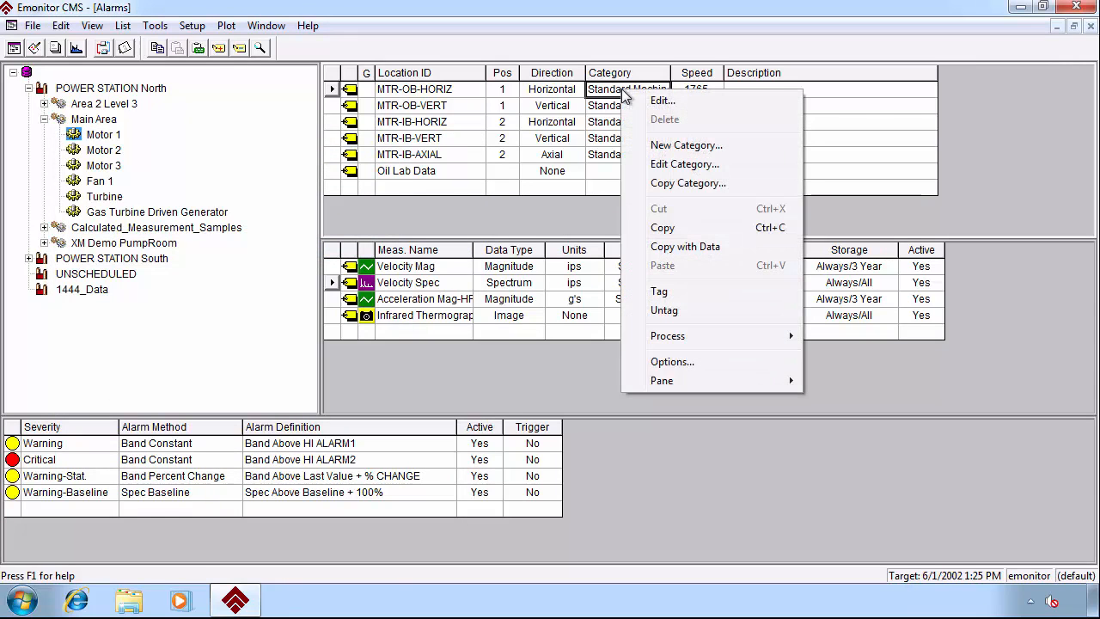
left_click(664, 167)
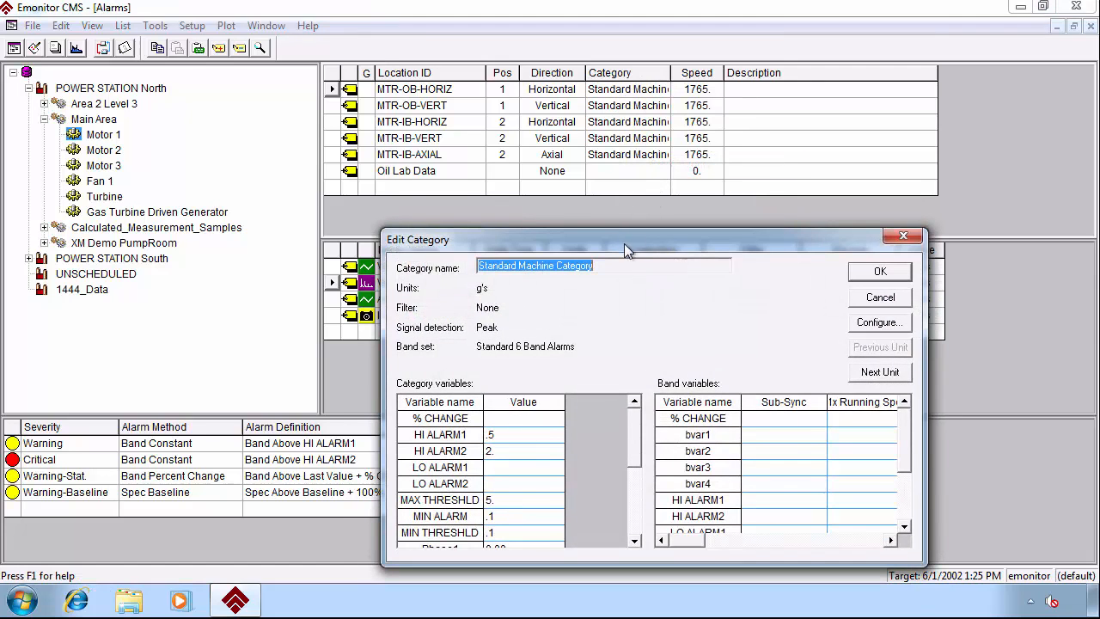
left_click_drag(624, 247, 604, 318)
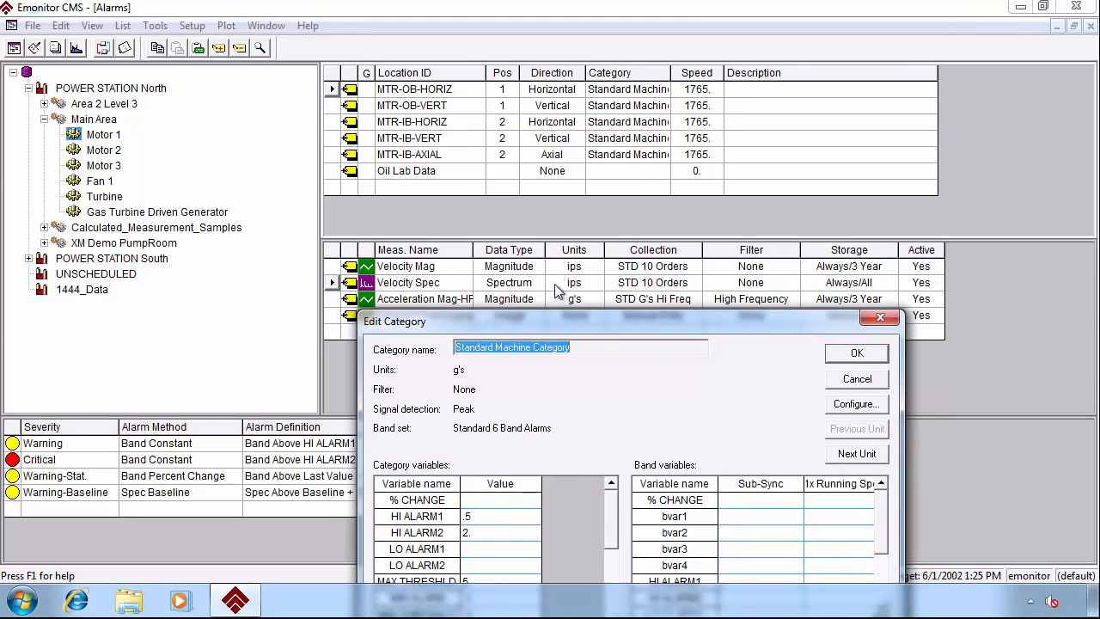
left_click(857, 453)
left_click(855, 453)
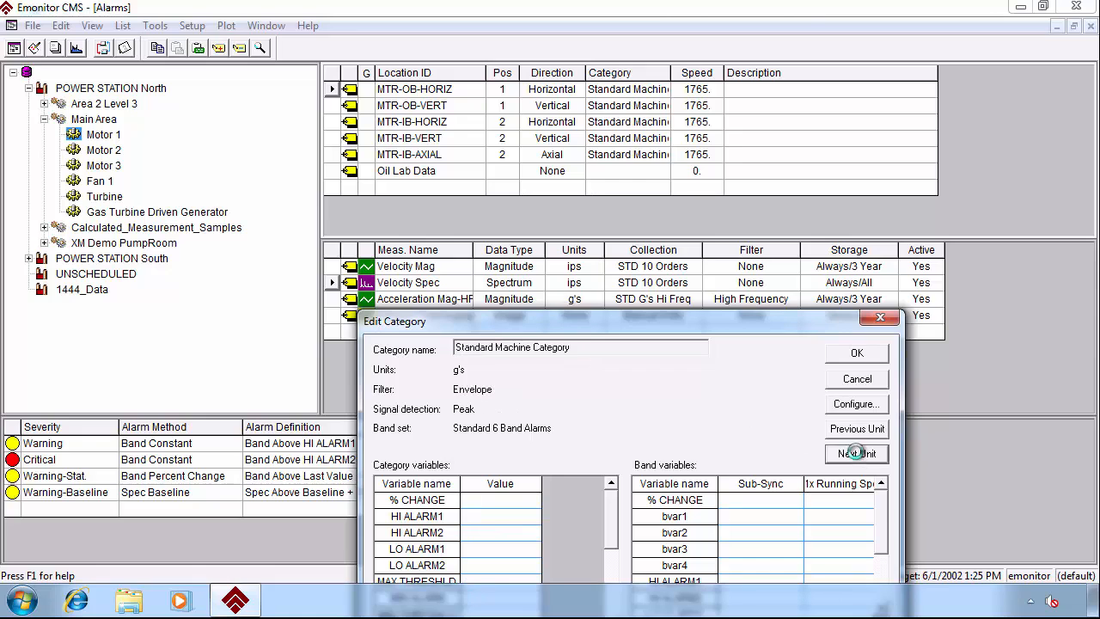
left_click(856, 453)
left_click(855, 453)
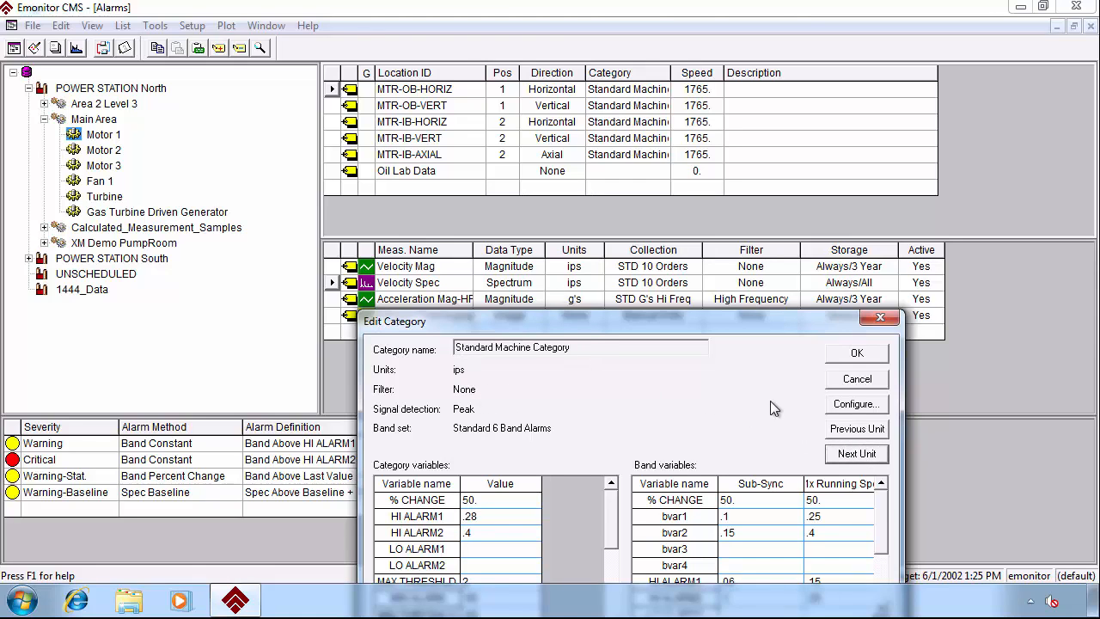
Step: Examine the HI ALARM1 band variables across the frequency bands and close the category without saving
left_click_drag(725, 325, 685, 150)
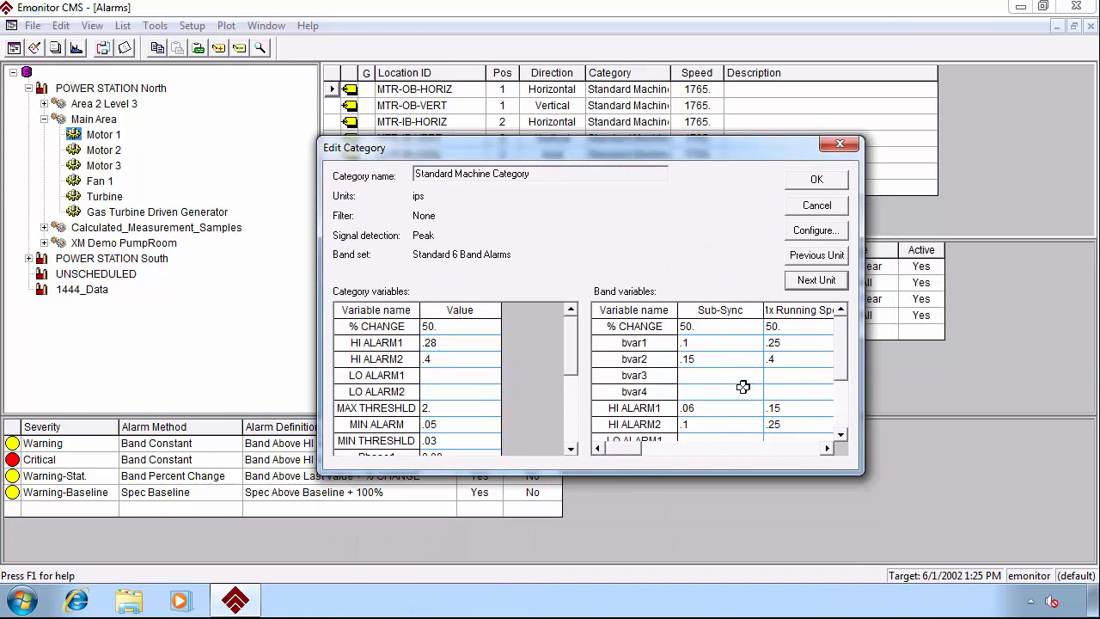
left_click(683, 447)
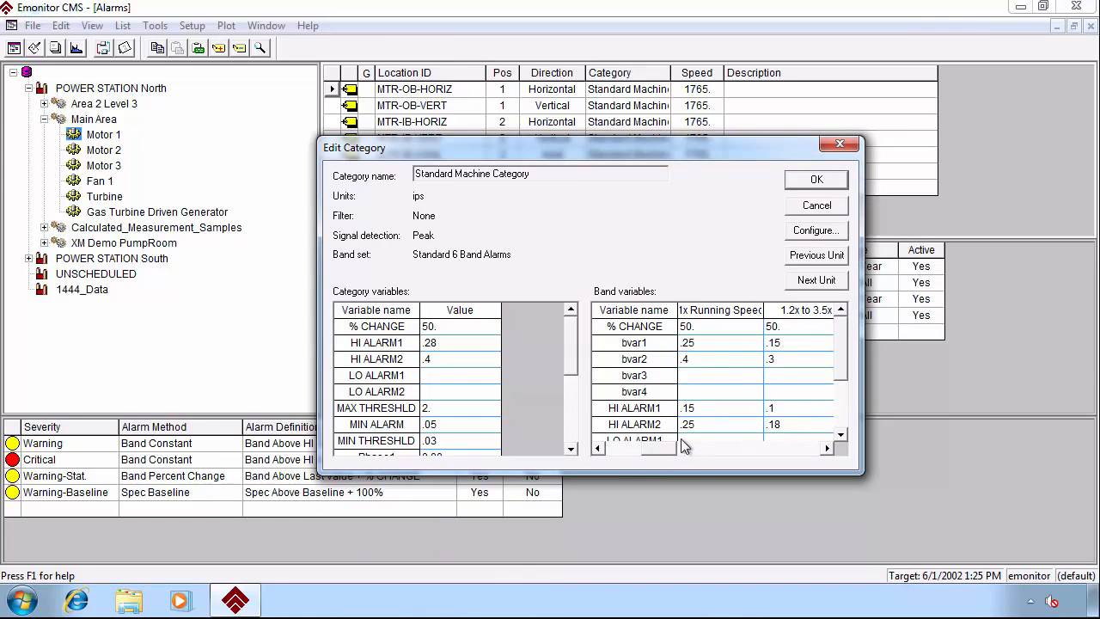
left_click_drag(655, 408, 640, 418)
left_click(647, 407)
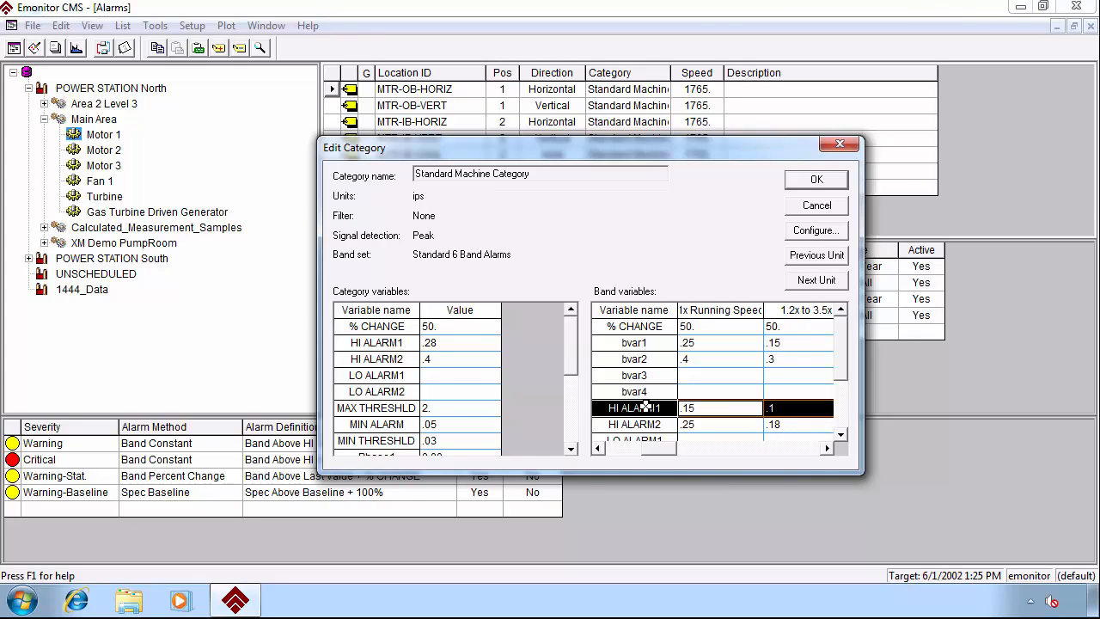
left_click(627, 448)
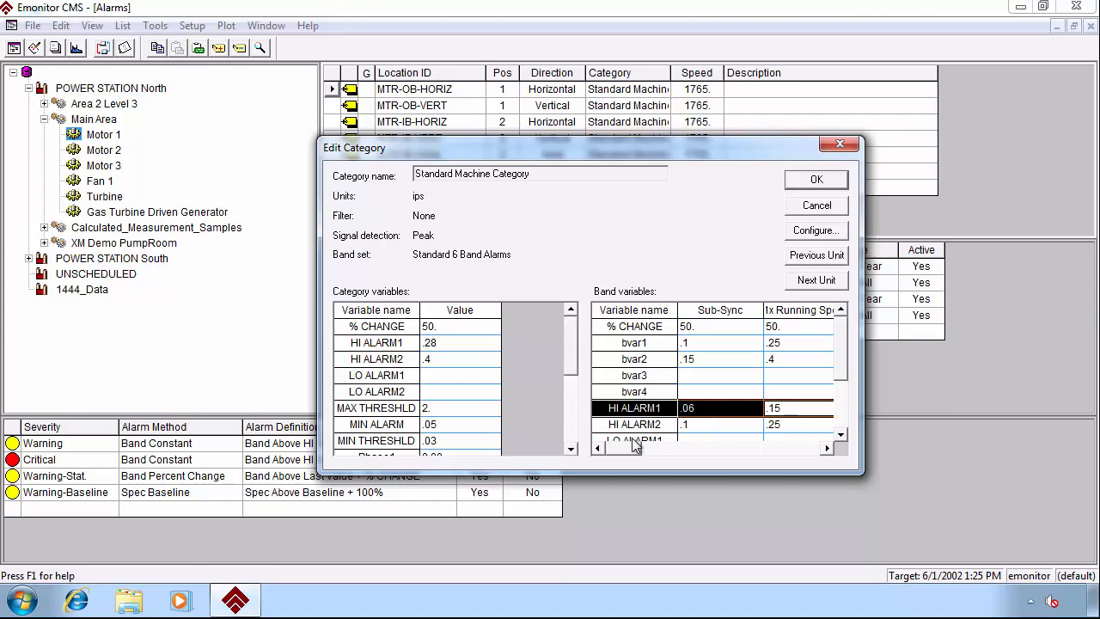
left_click(818, 207)
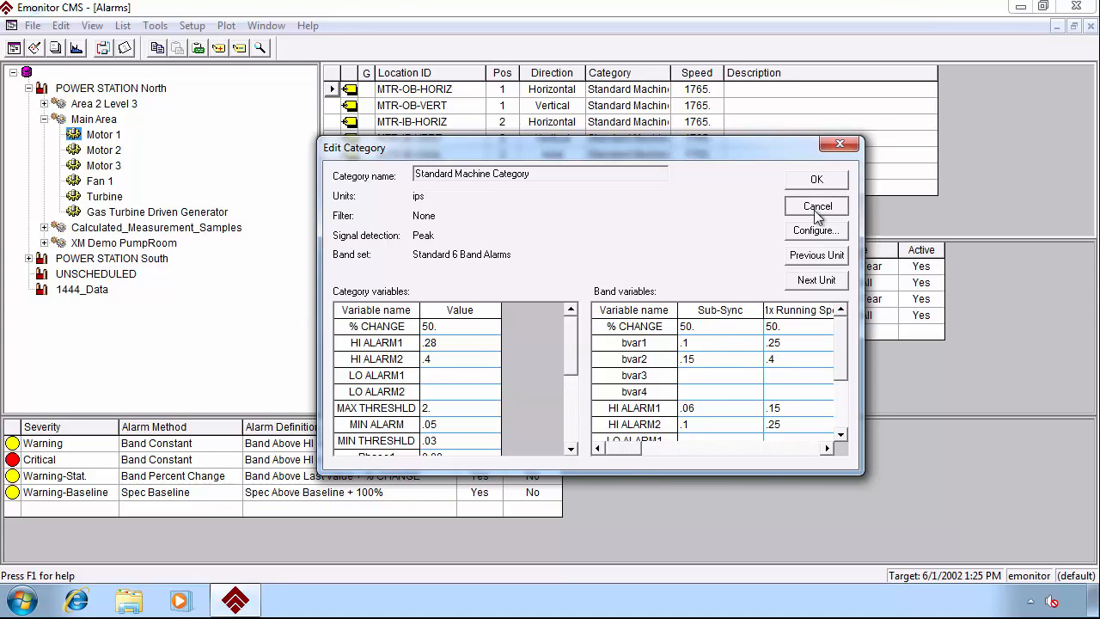
Step: Try the custom band set 10 Order Bands in the Warning Band Constant alarm and discard the change
left_click(303, 444)
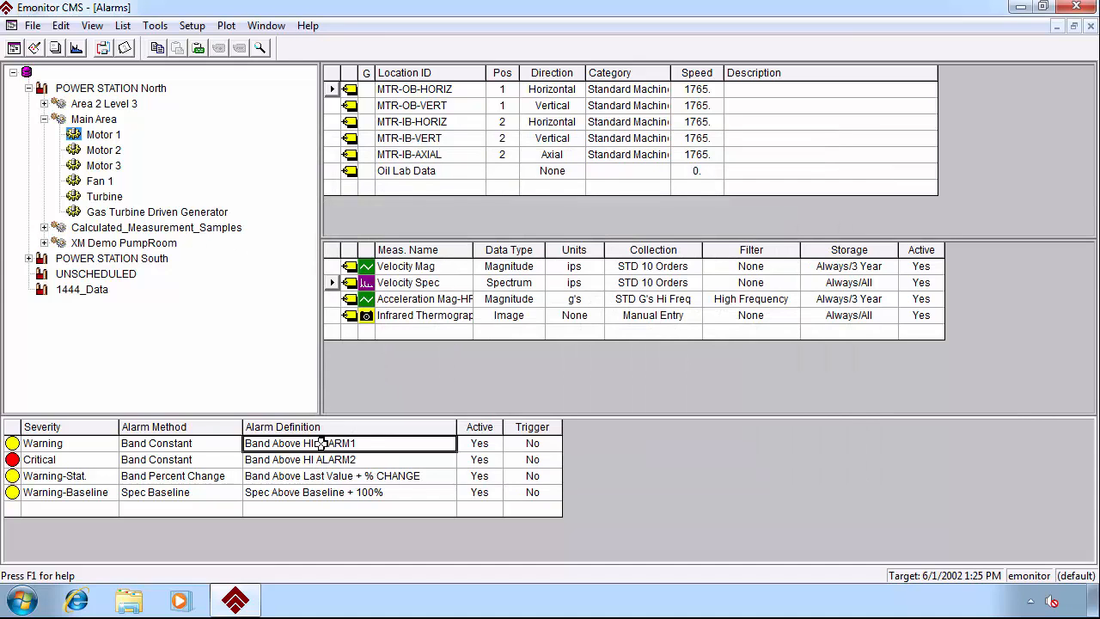
double_click(364, 445)
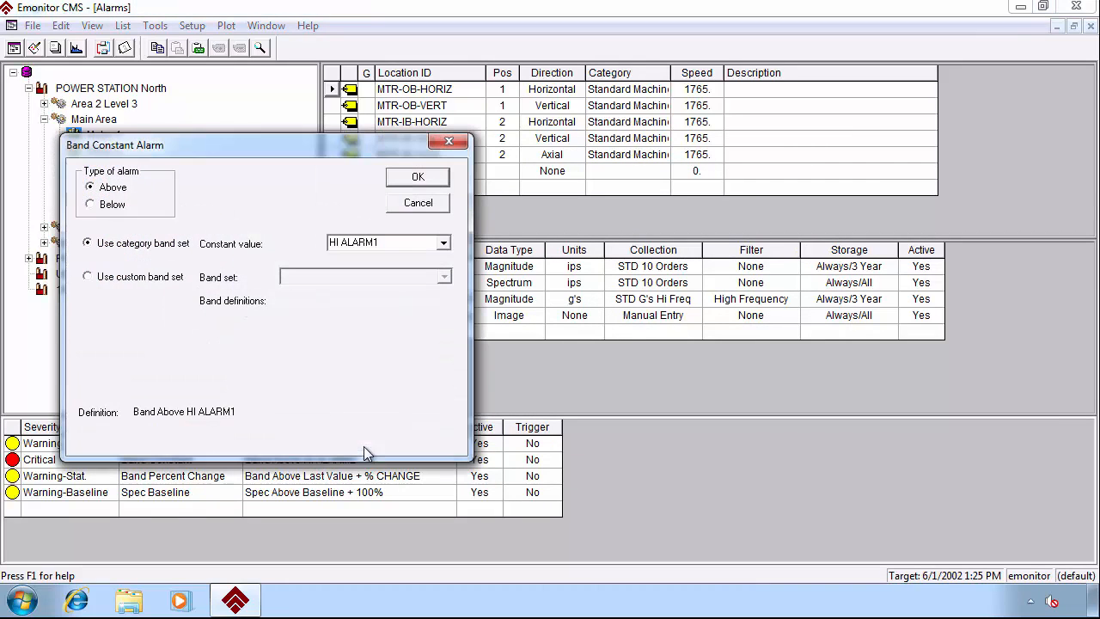
left_click(87, 277)
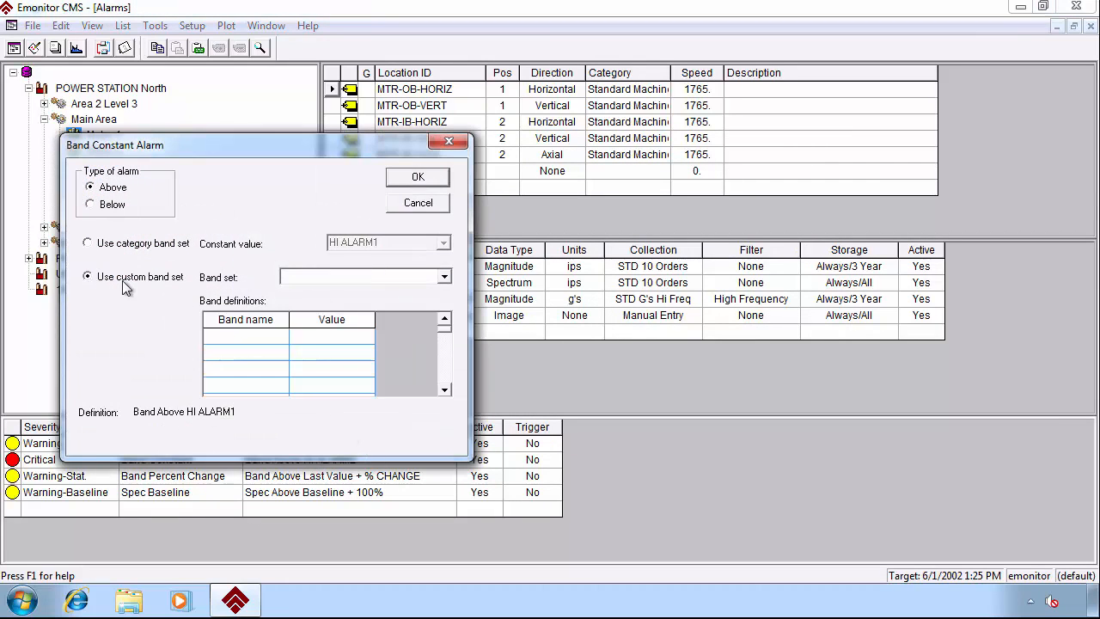
left_click(444, 277)
left_click(399, 293)
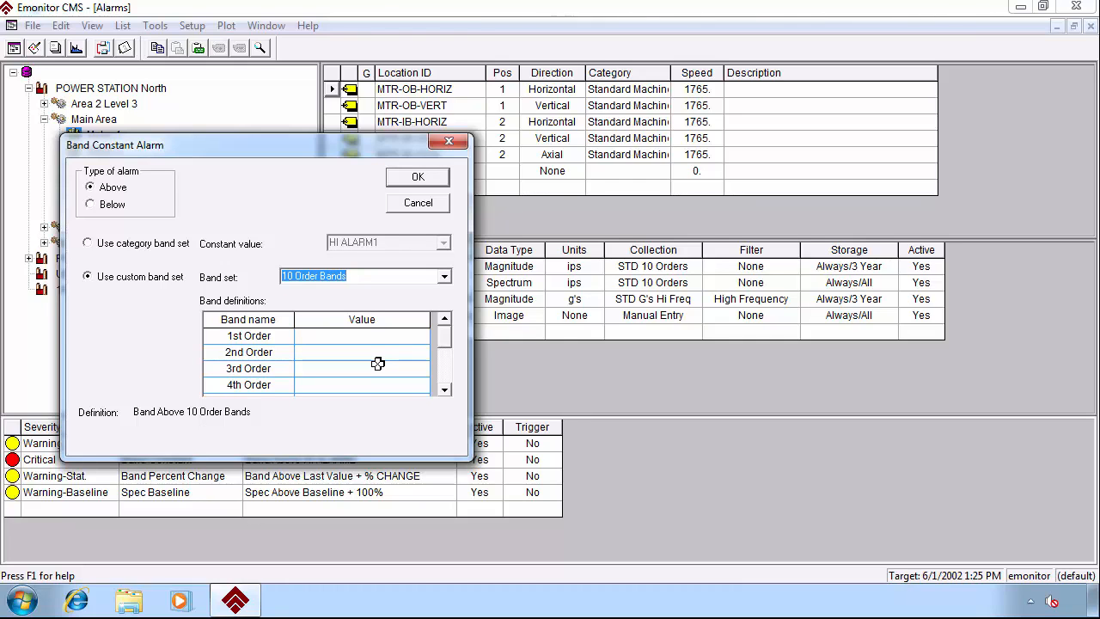
left_click(418, 202)
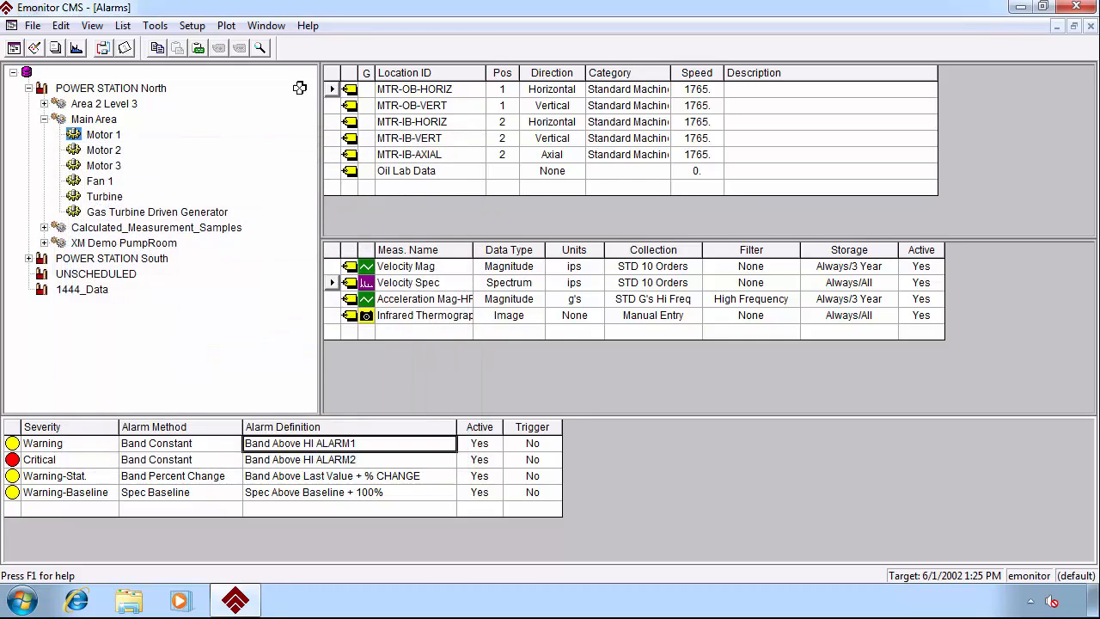
Step: Look at the defined band sets and the blank form for a new band set, closing both without creating one
left_click(186, 29)
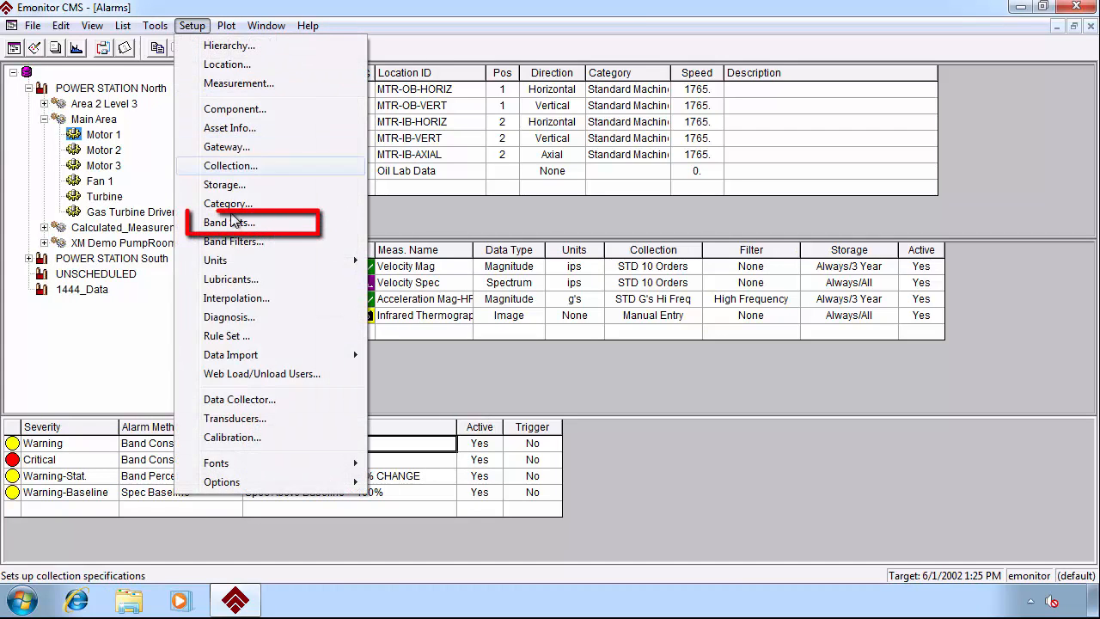
left_click(230, 221)
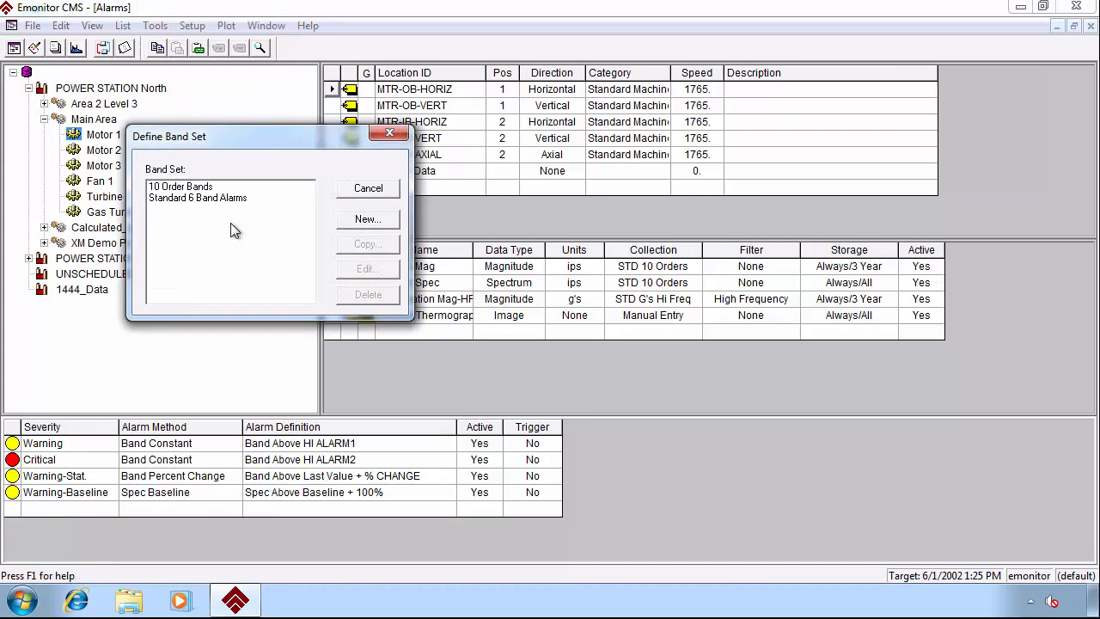
left_click(368, 220)
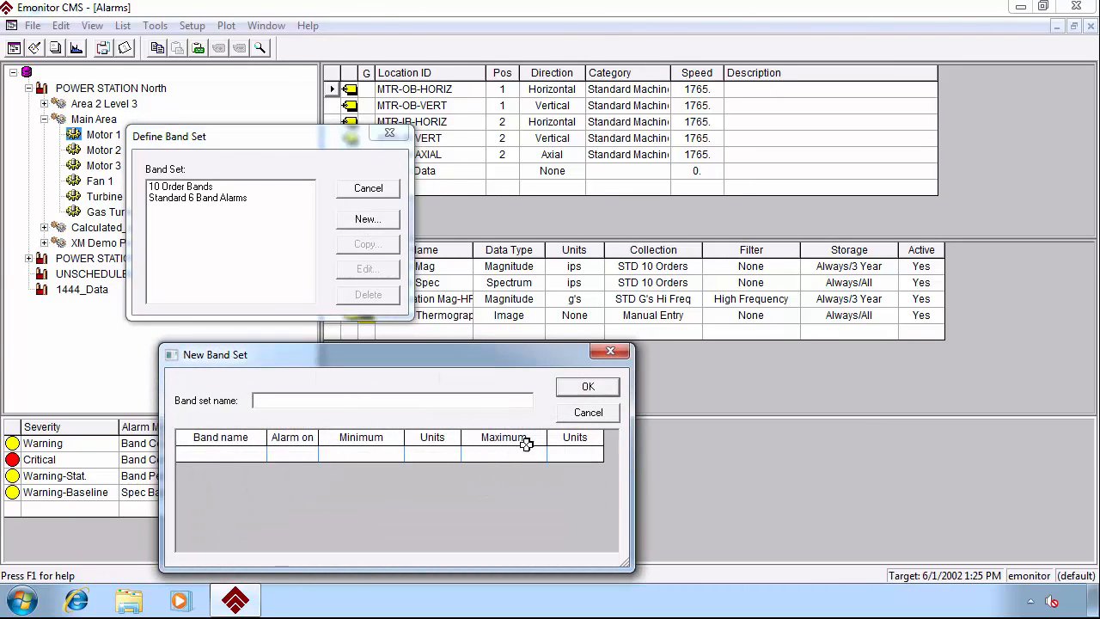
left_click(590, 412)
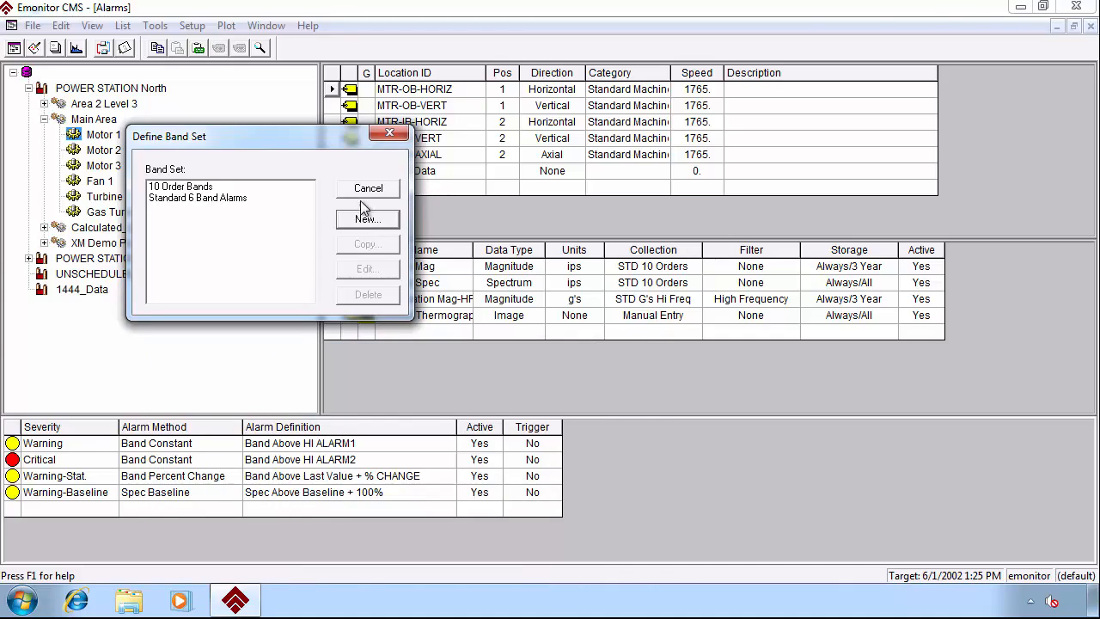
left_click(368, 190)
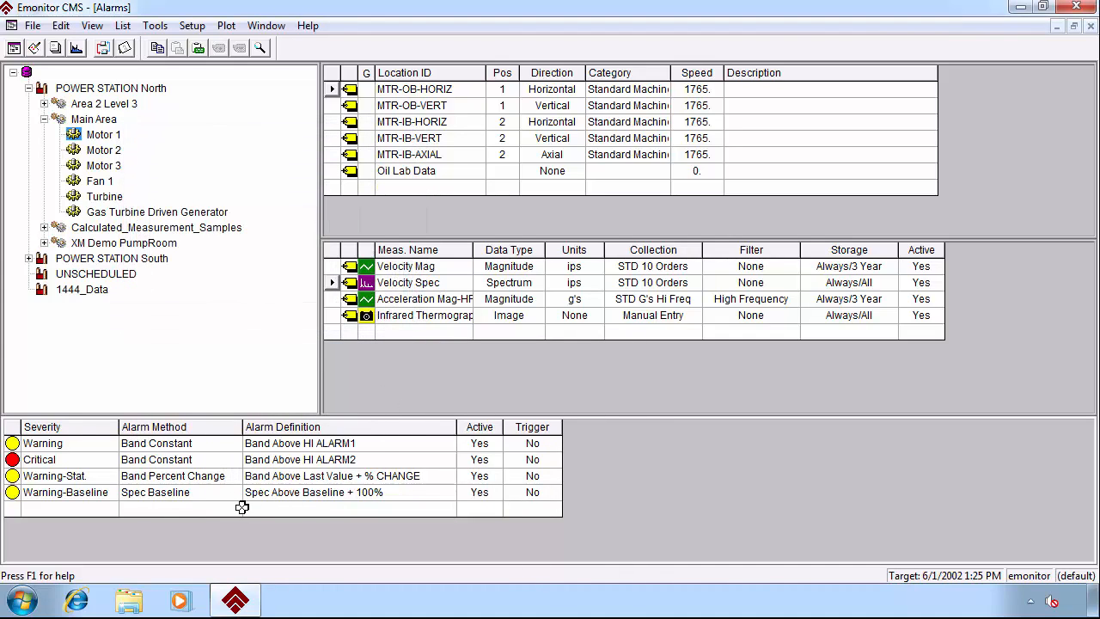
Step: Review the Band Percent Change entry and the Spec Baseline alarm's definition for Velocity Spec, leaving without saving
left_click(273, 479)
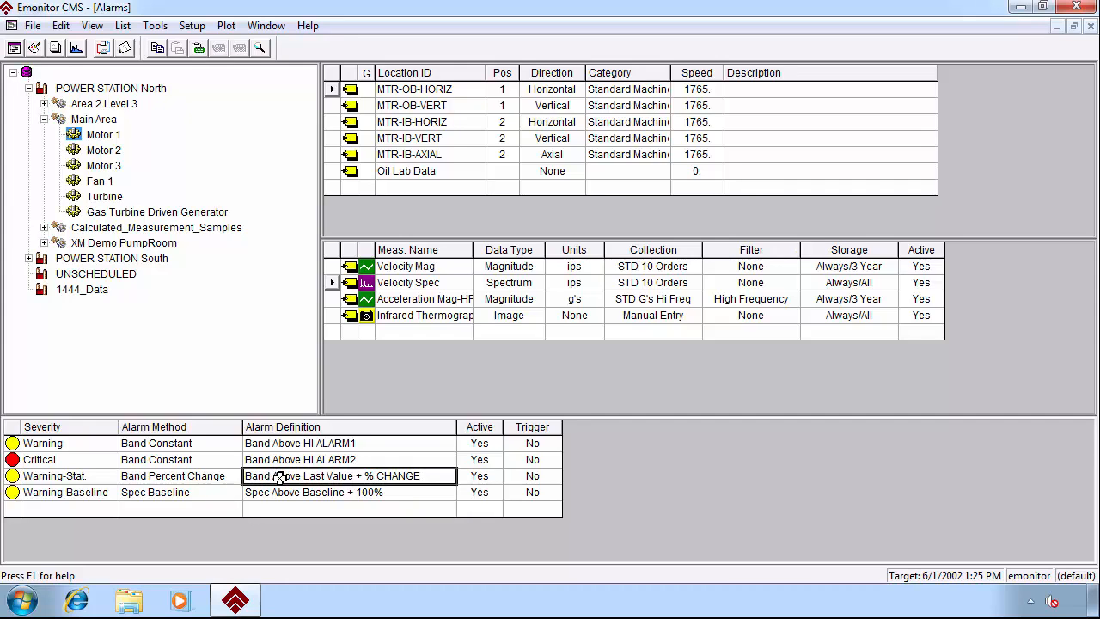
left_click(230, 497)
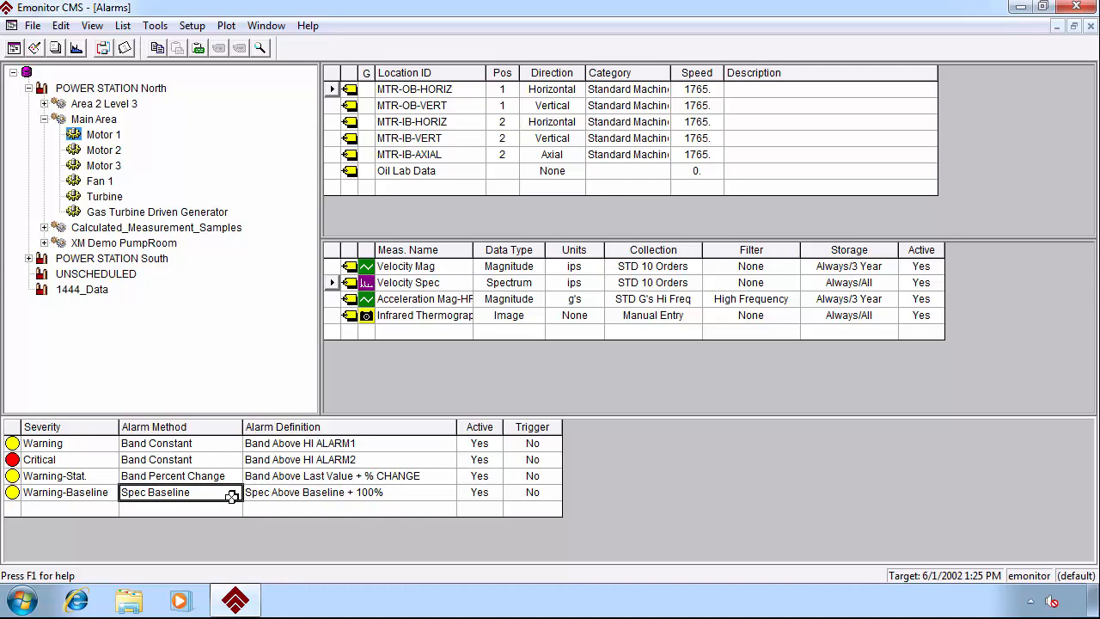
double_click(301, 498)
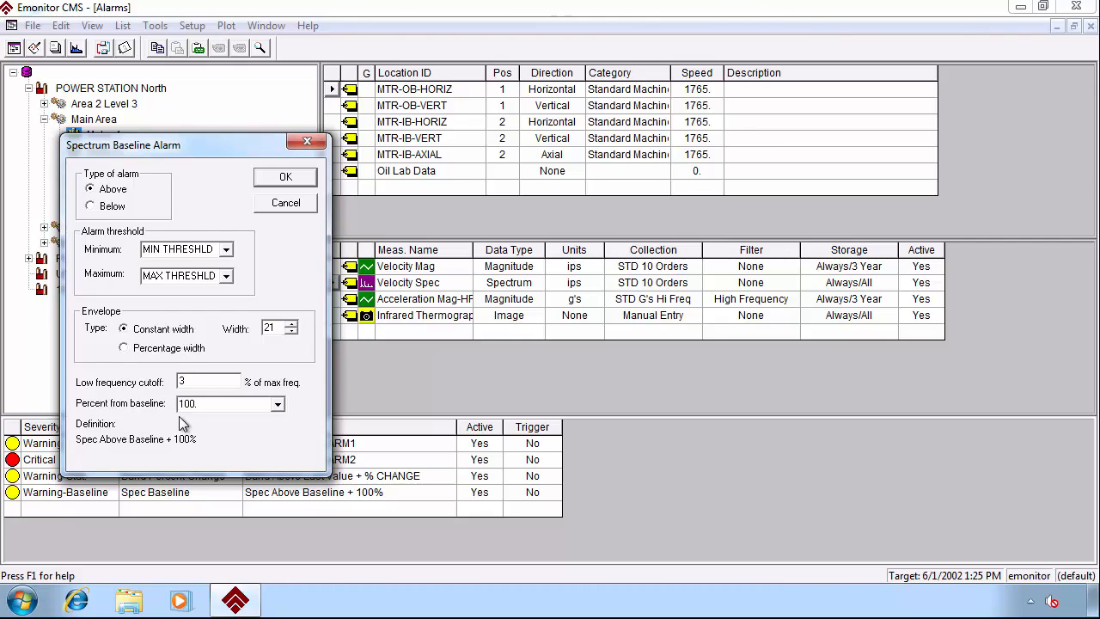
left_click(297, 206)
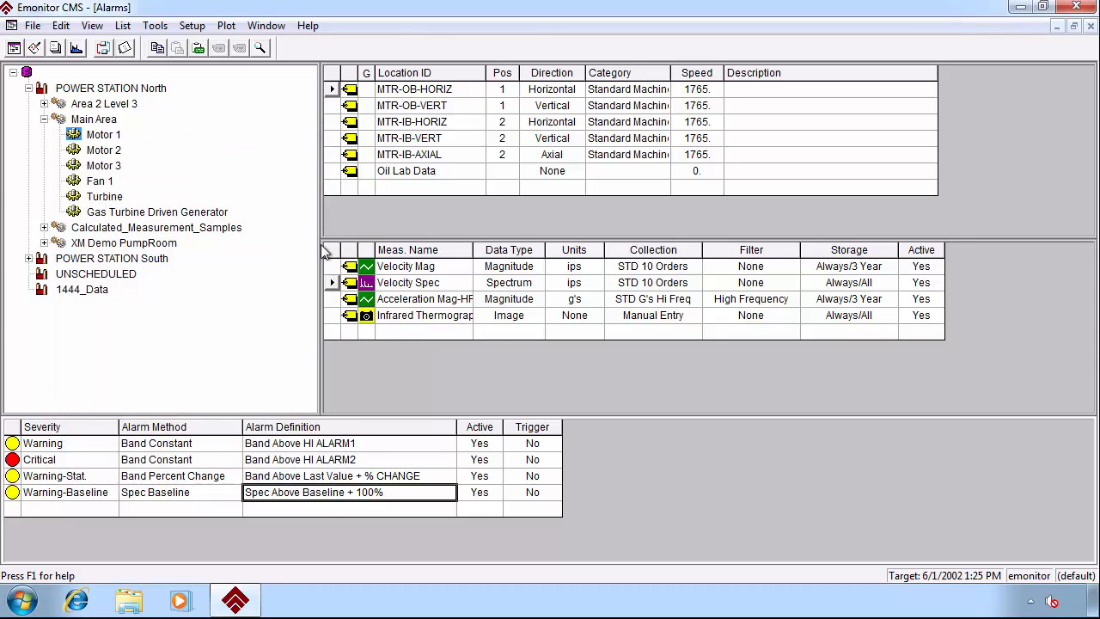
Step: Add a Band Stat. Indicator alarm to the Velocity Spec measurement of Motor 1
left_click(311, 509)
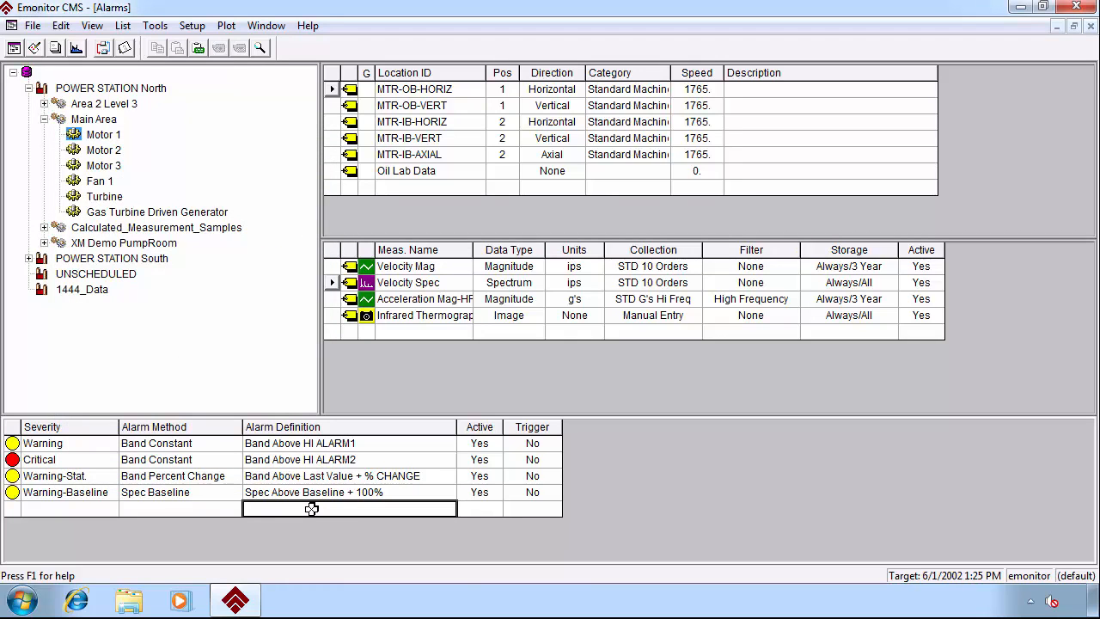
left_click(220, 511)
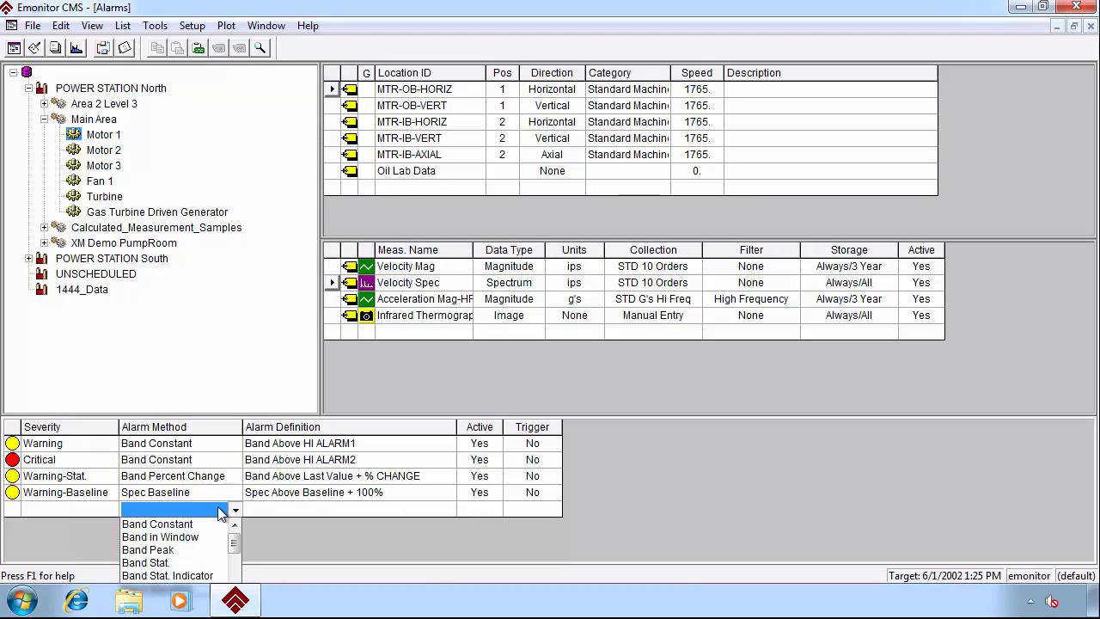
left_click(164, 576)
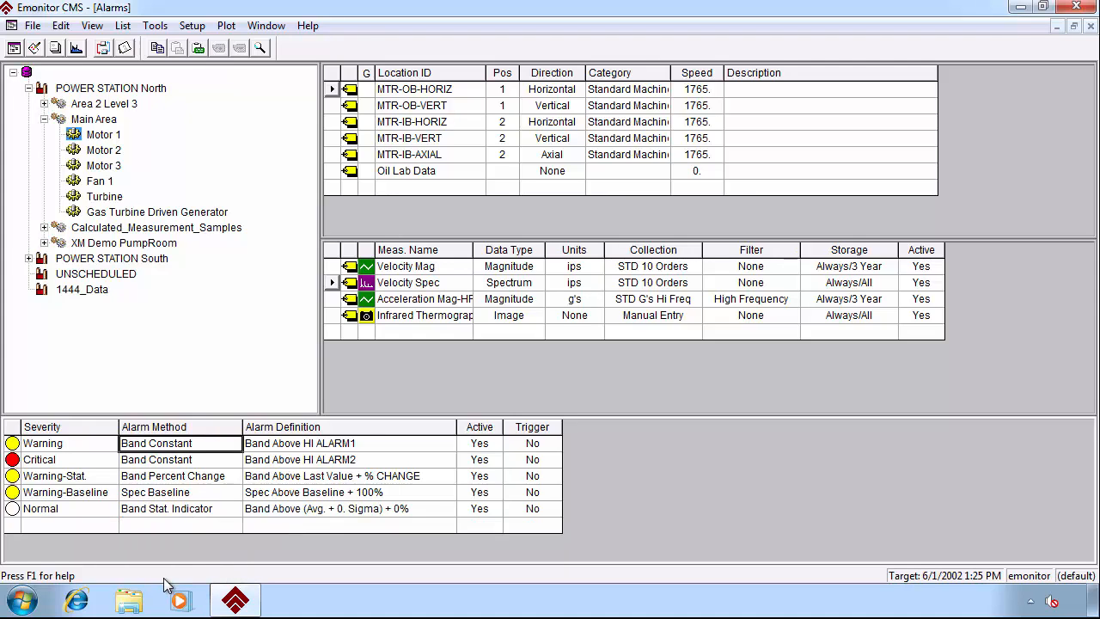
Step: Try including all samples in the new Band Stat. Indicator alarm's definition and discard the change
left_click(282, 512)
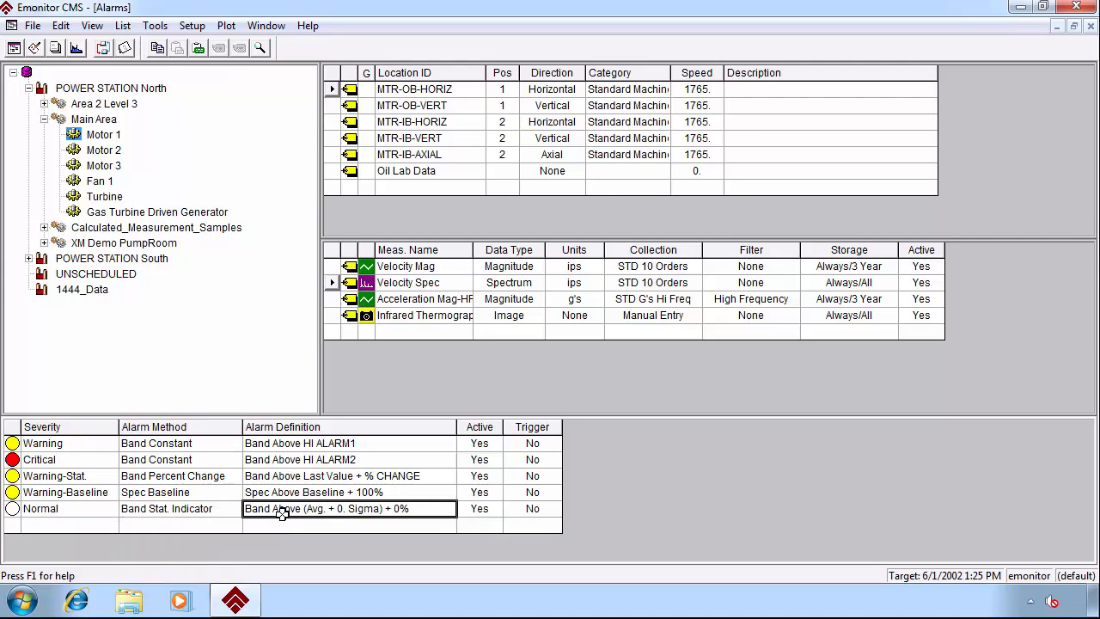
double_click(316, 511)
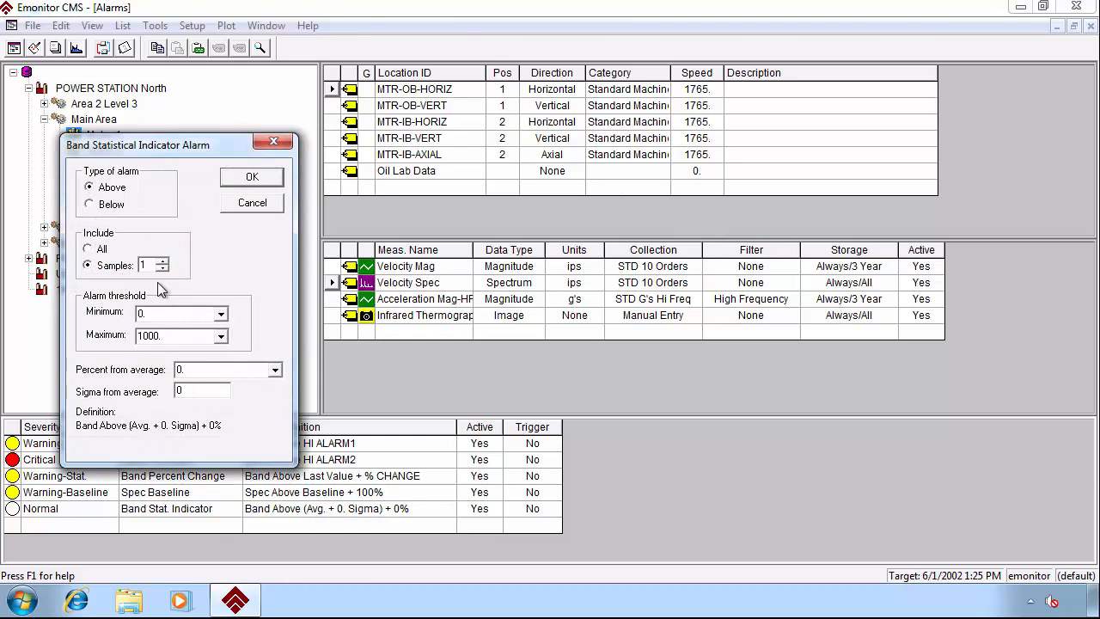
left_click(97, 250)
left_click(246, 206)
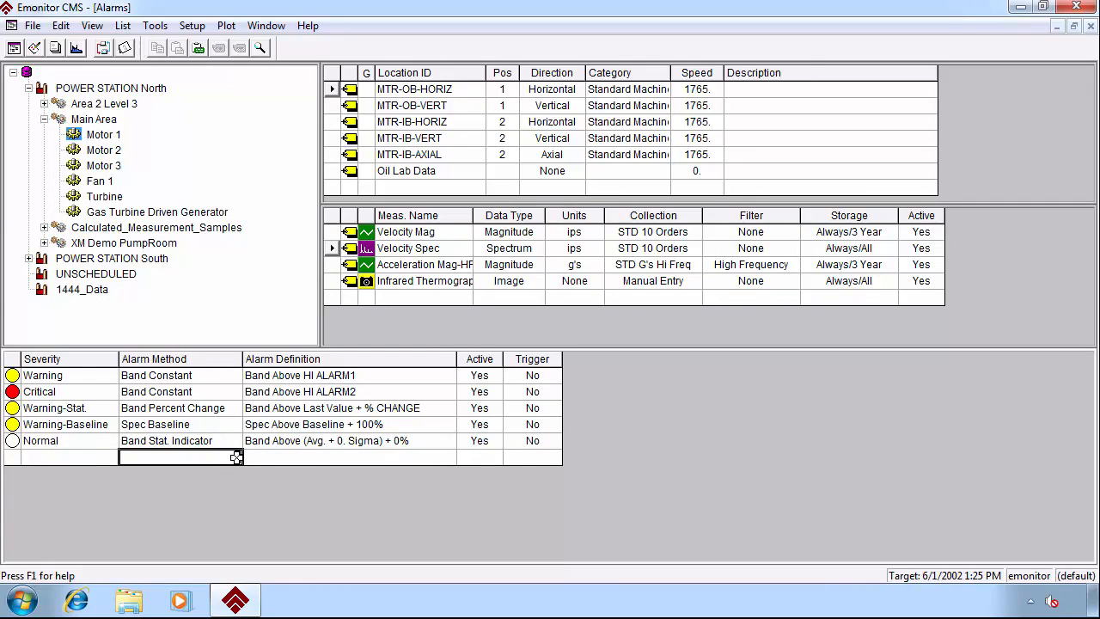
Step: Examine the alarm methods available for a new Velocity Spec alarm, from Band Constant through Spec Constant, without choosing one
left_click(230, 458)
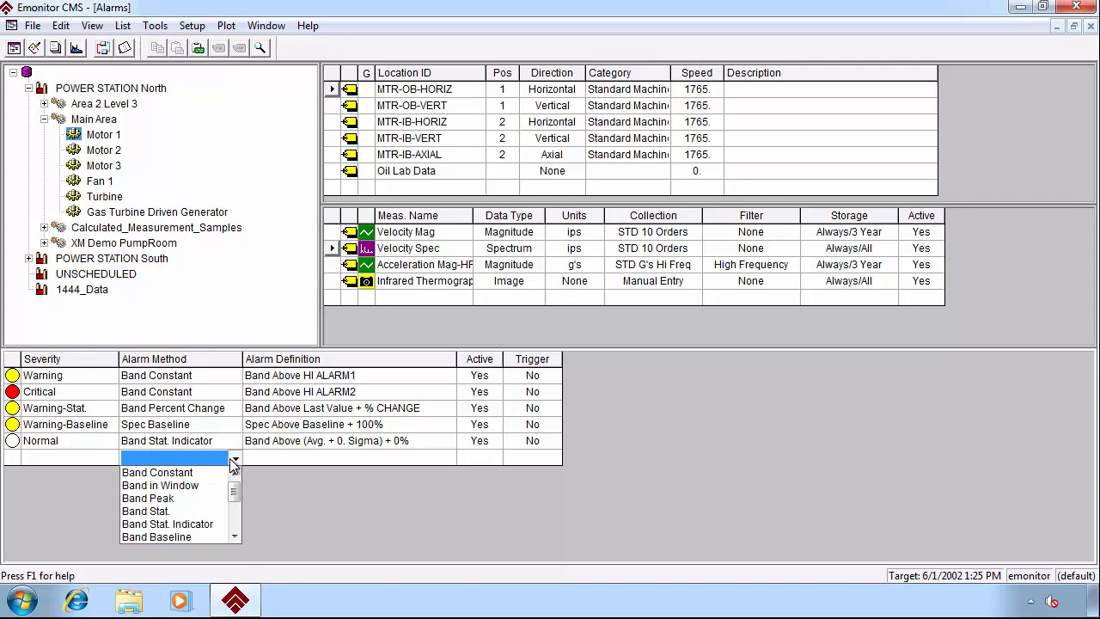
left_click(234, 534)
left_click(234, 535)
left_click(234, 535)
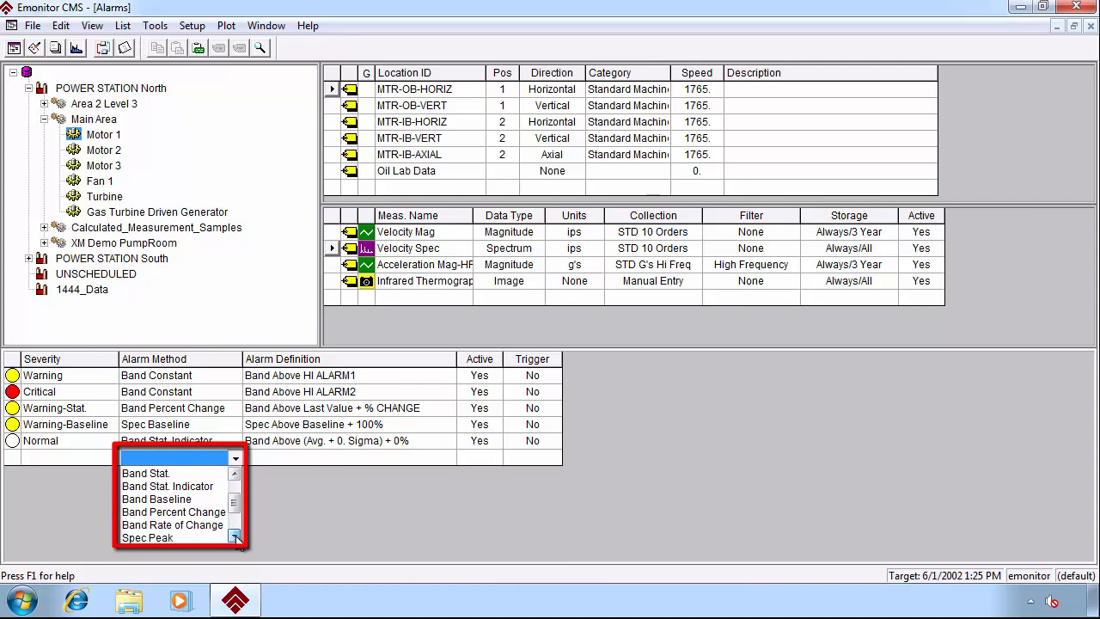
left_click(234, 535)
left_click(234, 534)
left_click(234, 535)
left_click(233, 534)
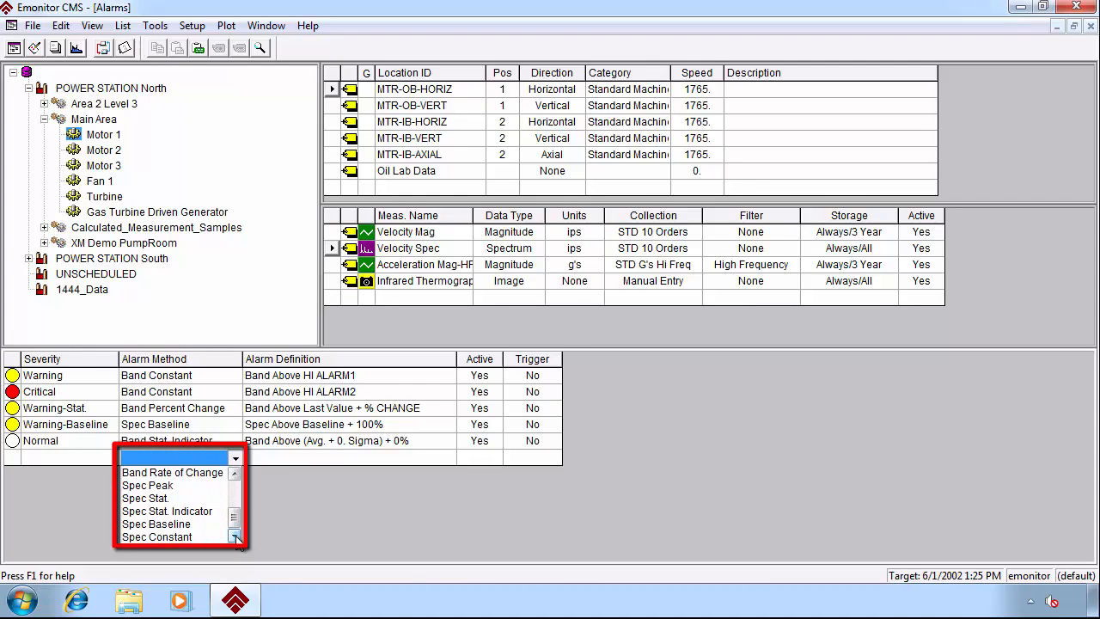
left_click(235, 475)
left_click(236, 475)
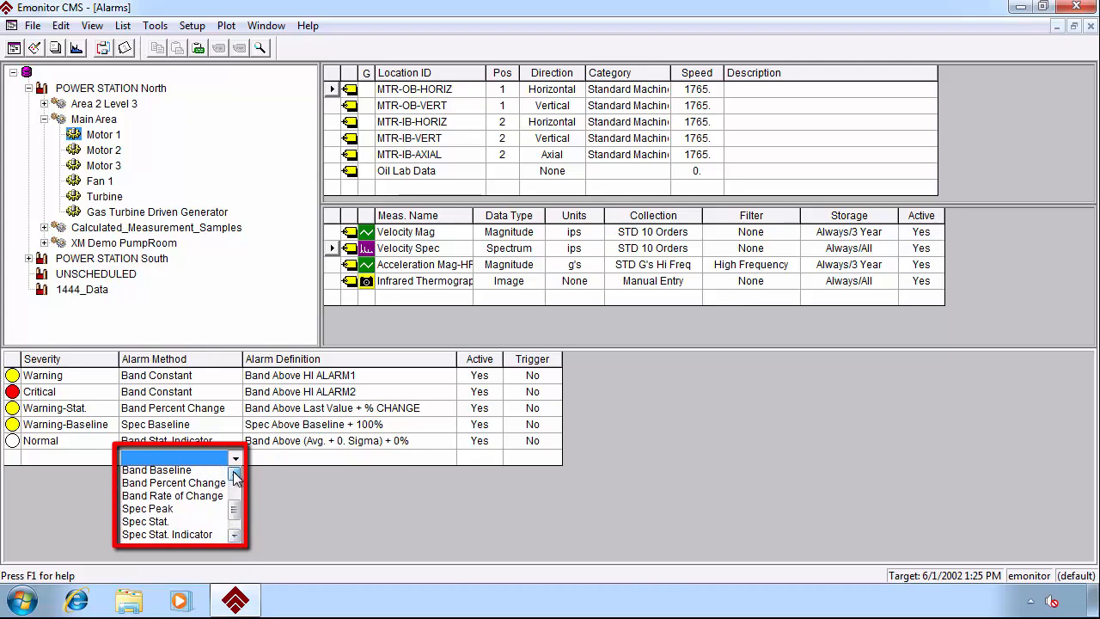
left_click(235, 475)
left_click(235, 476)
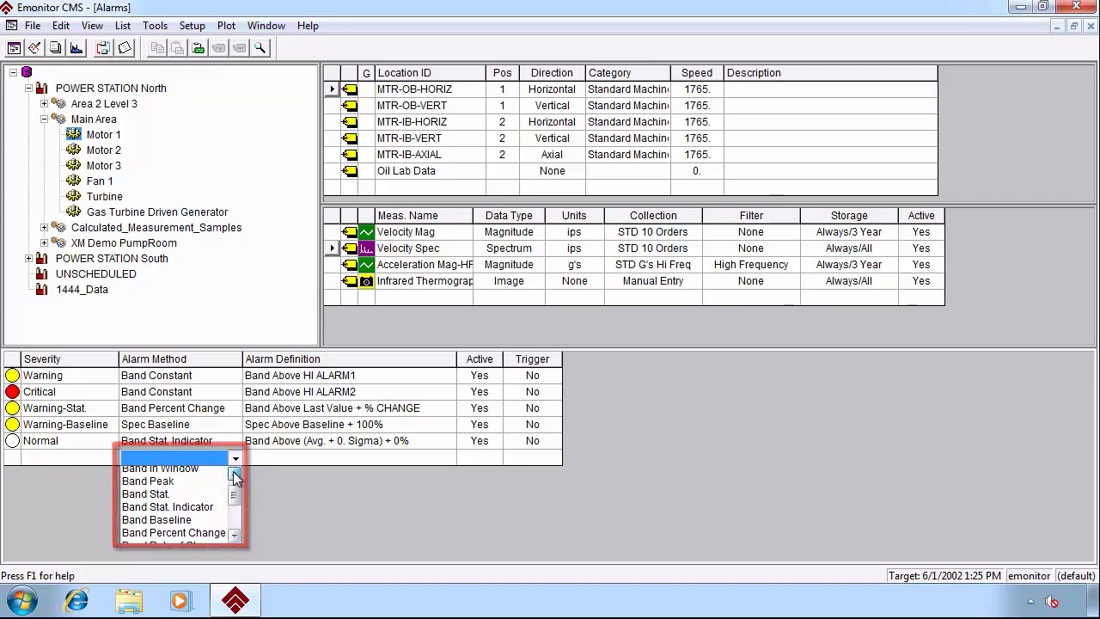
left_click(236, 475)
left_click(236, 476)
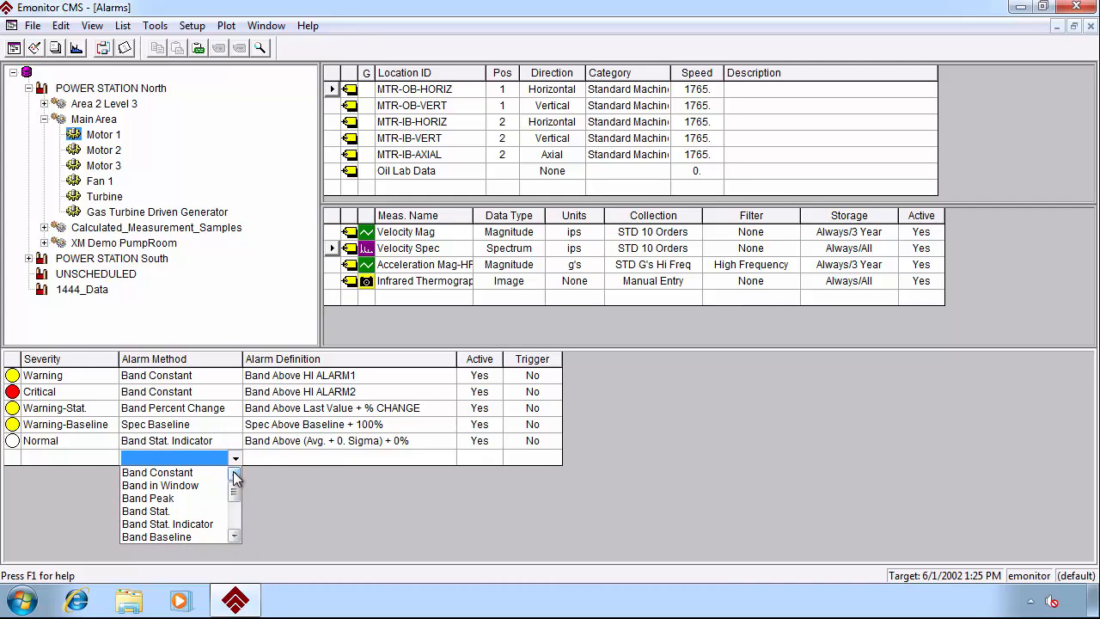
left_click(296, 454)
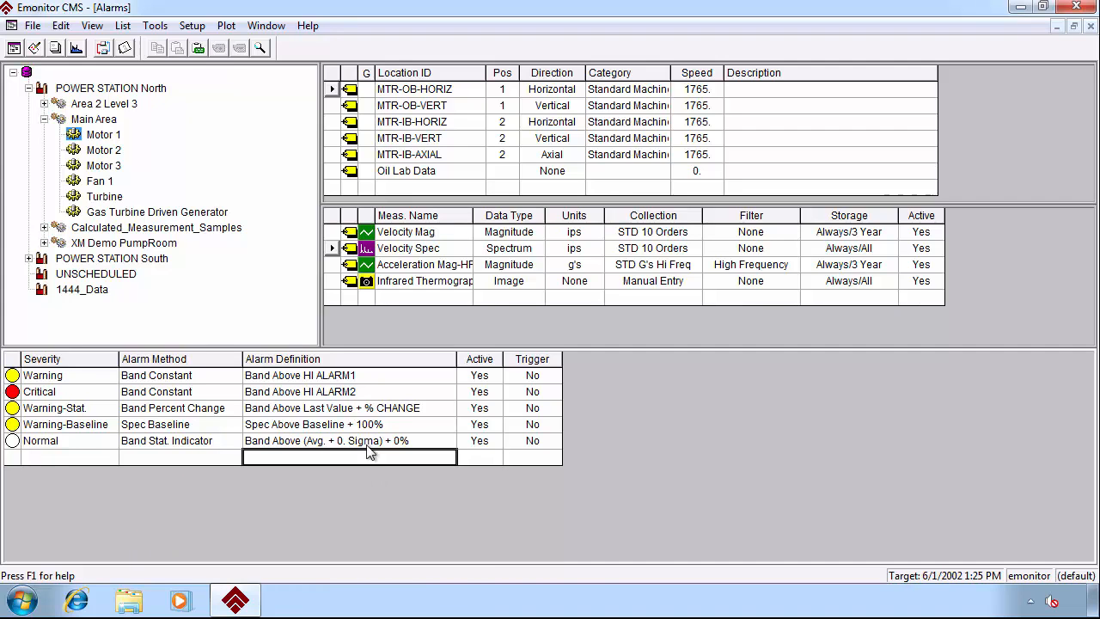
Step: Switch to the Alarm Panel view and update the alarm severities for Motor 2 in Main Area
left_click(89, 30)
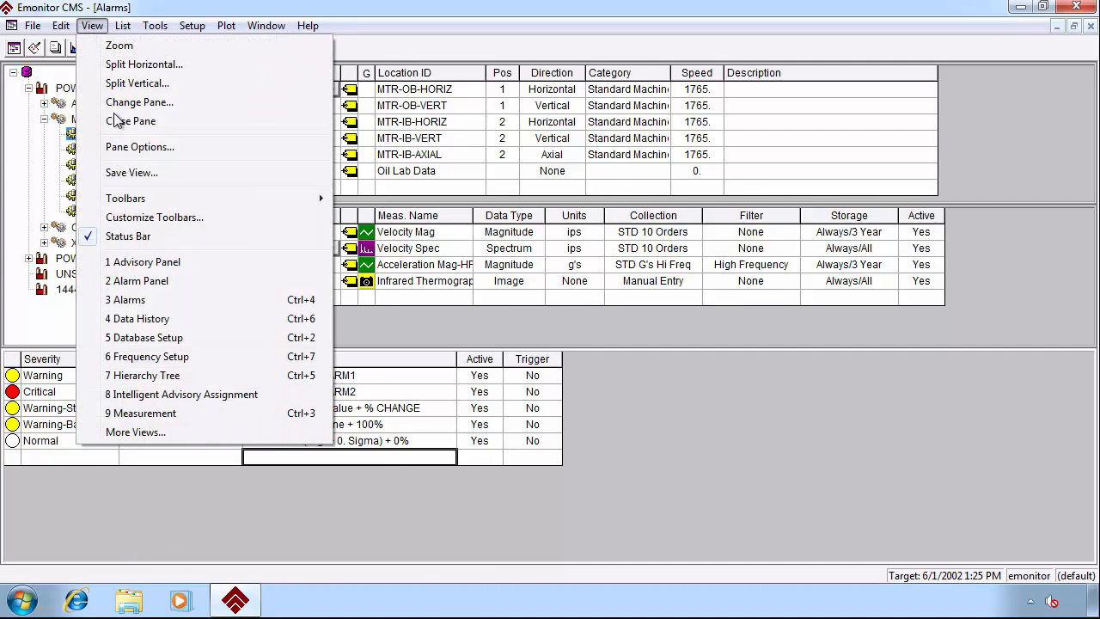
left_click(139, 284)
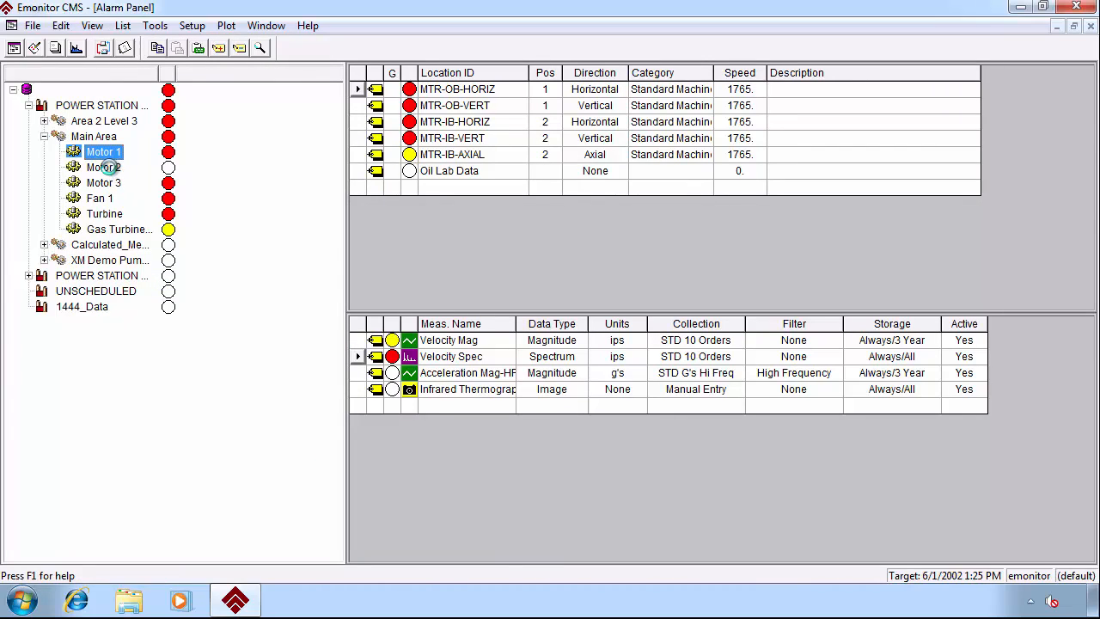
left_click(109, 167)
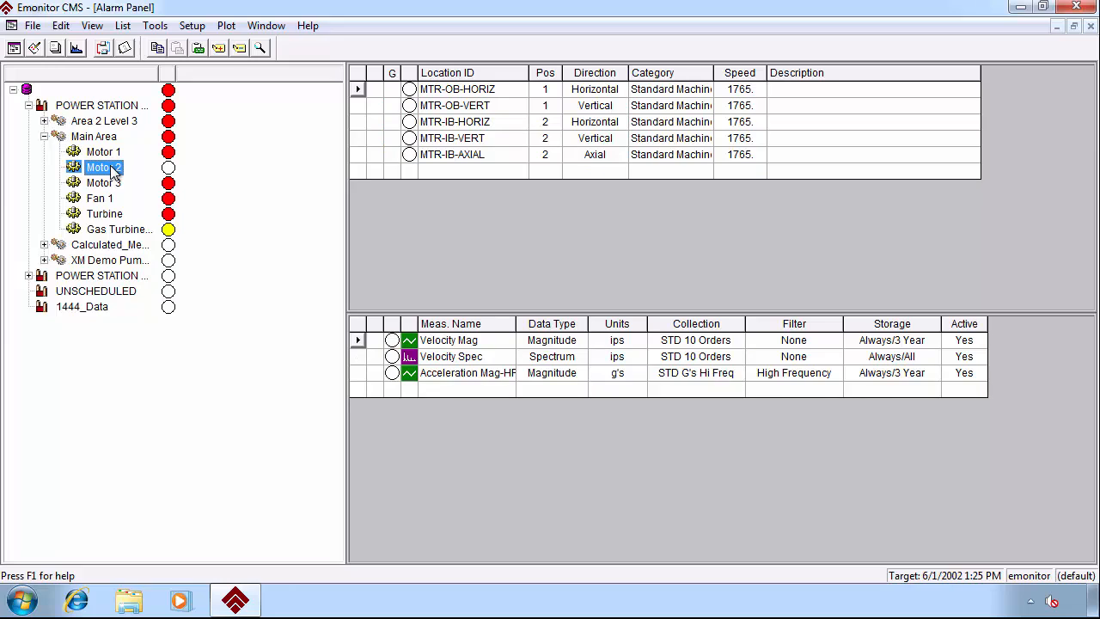
right_click(114, 171)
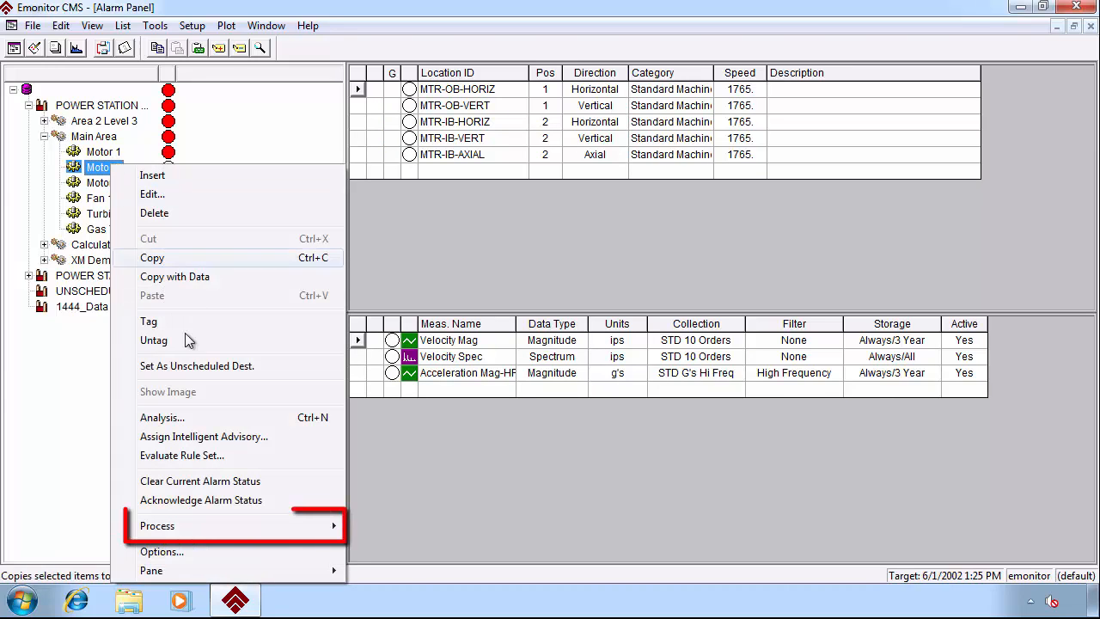
mouse_move(190, 525)
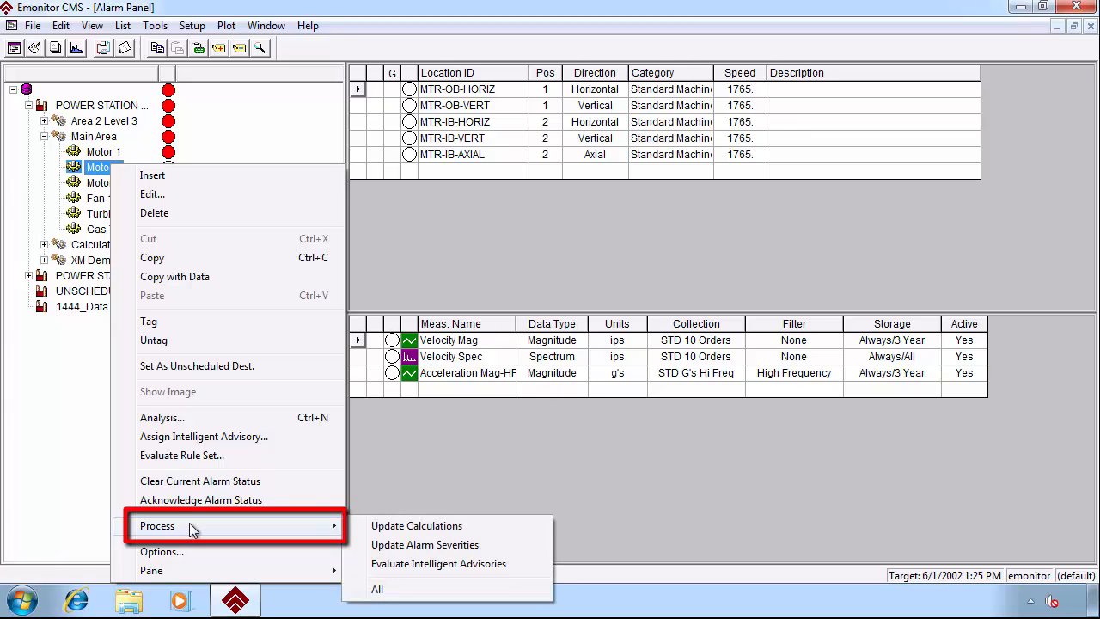
left_click(472, 547)
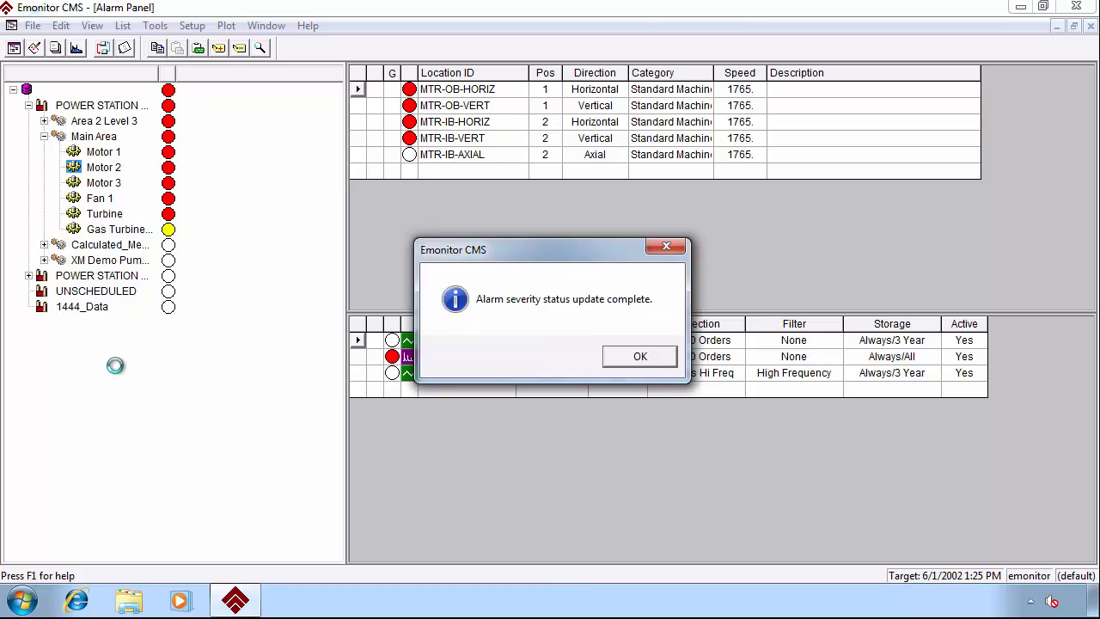
left_click(638, 357)
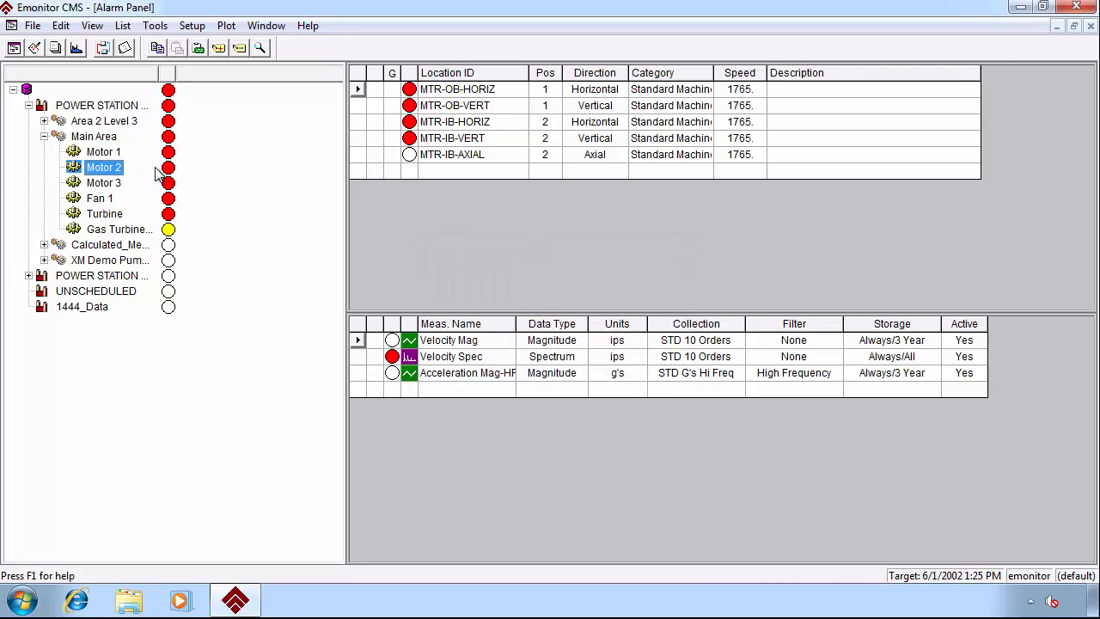
Step: Clear the current alarm status for the whole Main Area
left_click(97, 136)
right_click(97, 136)
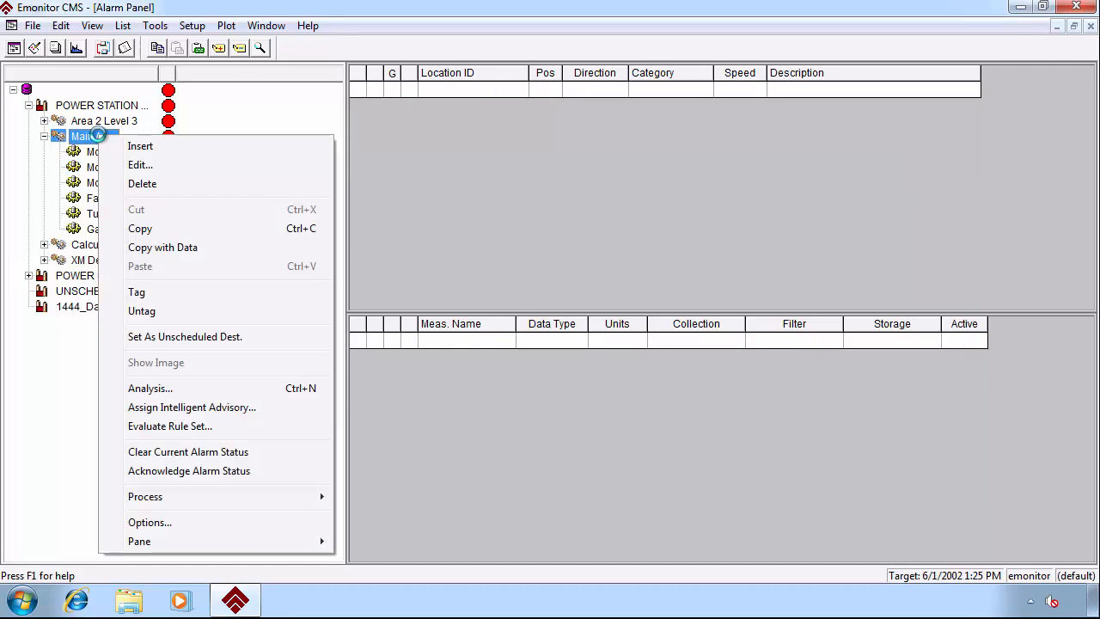
left_click(194, 451)
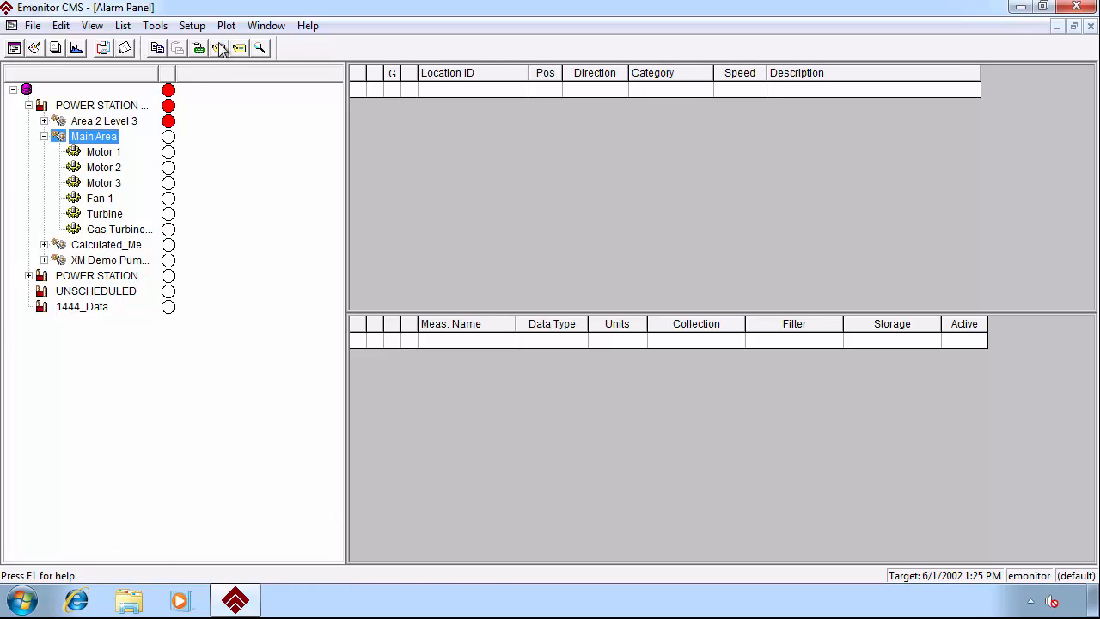
Step: Save the current list as a scheduled list named Main
left_click(122, 26)
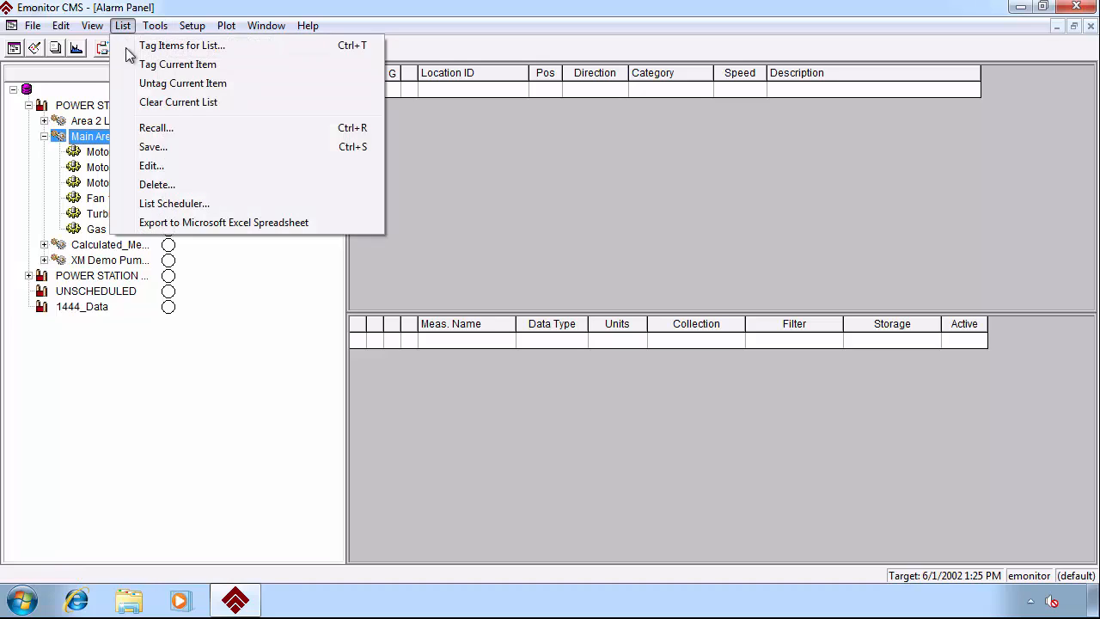
left_click(170, 147)
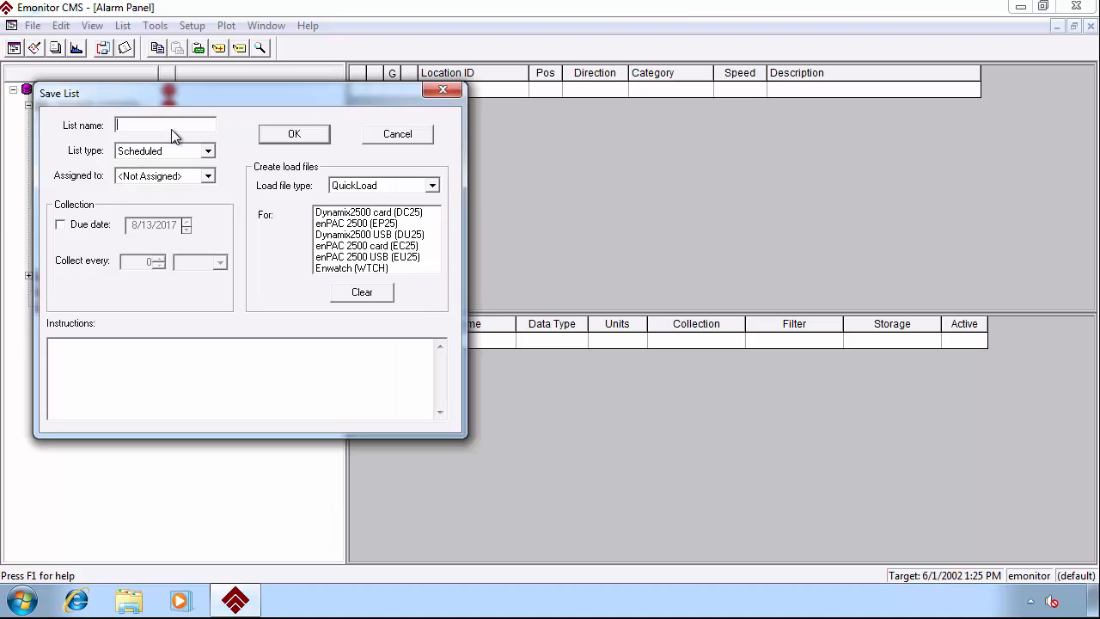
type("Main")
key("Return")
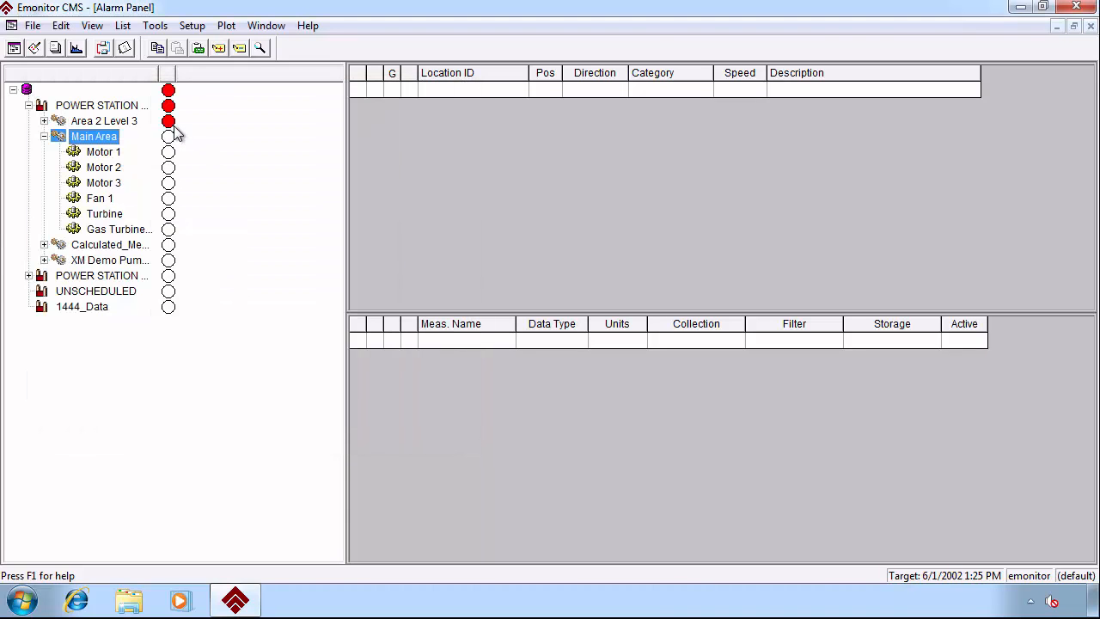
Step: Launch the Severity Updater utility from the Rockwell Software Emonitor utilities
left_click(24, 605)
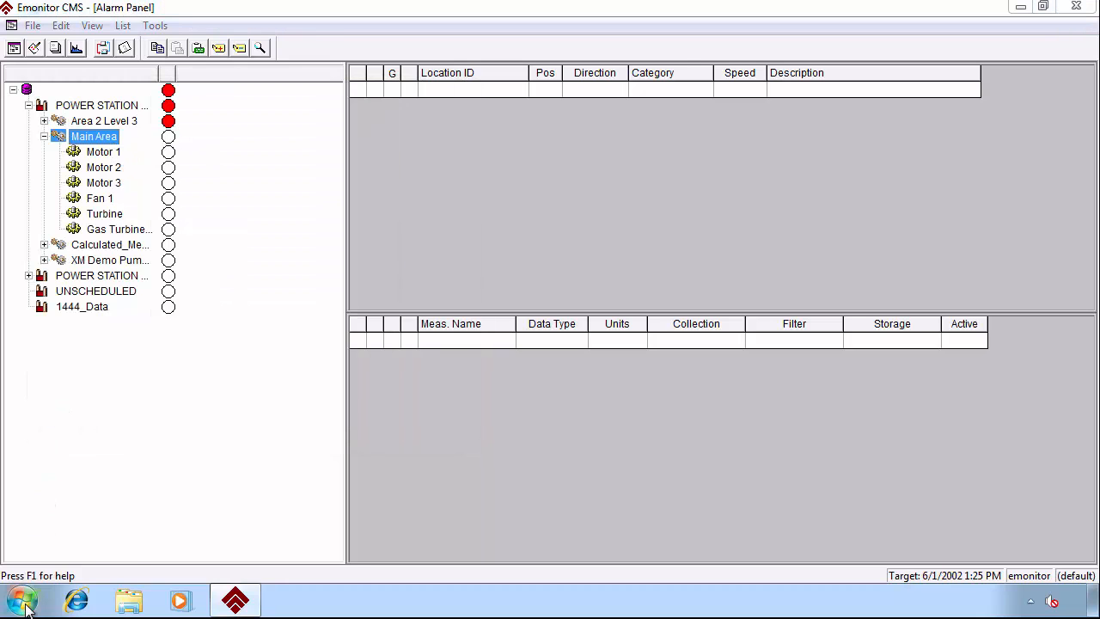
left_click(96, 525)
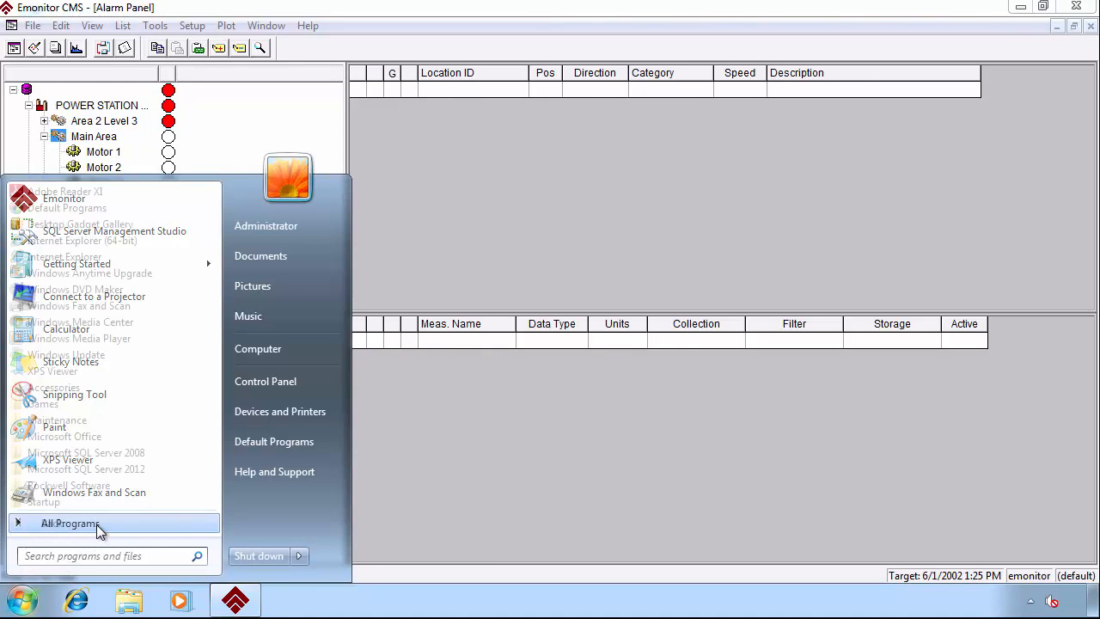
left_click(110, 488)
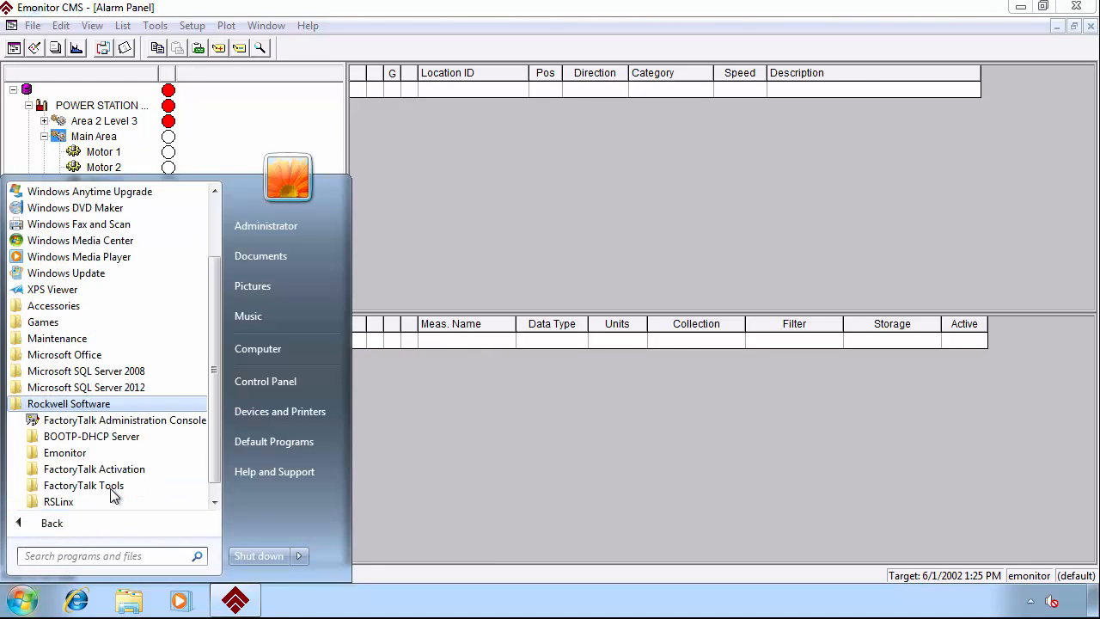
left_click(101, 454)
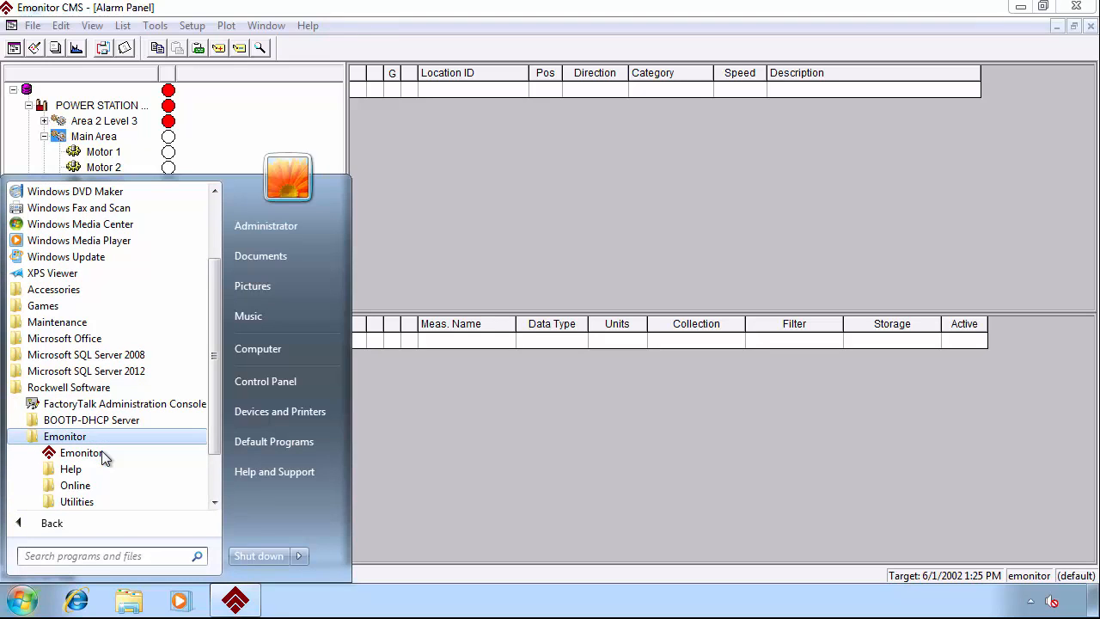
left_click(88, 506)
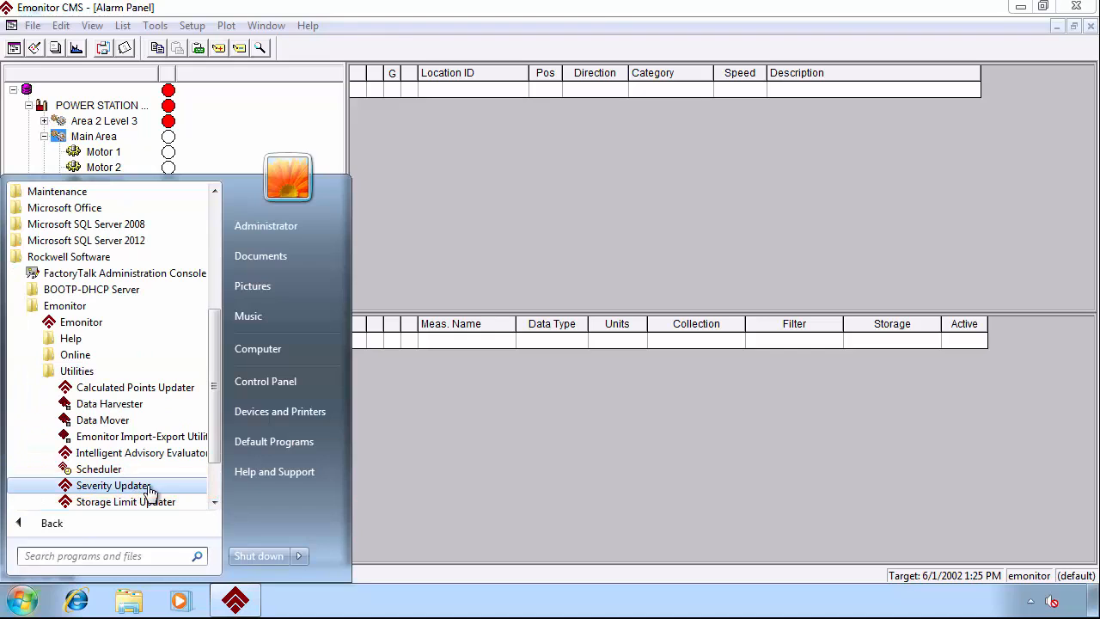
left_click(114, 486)
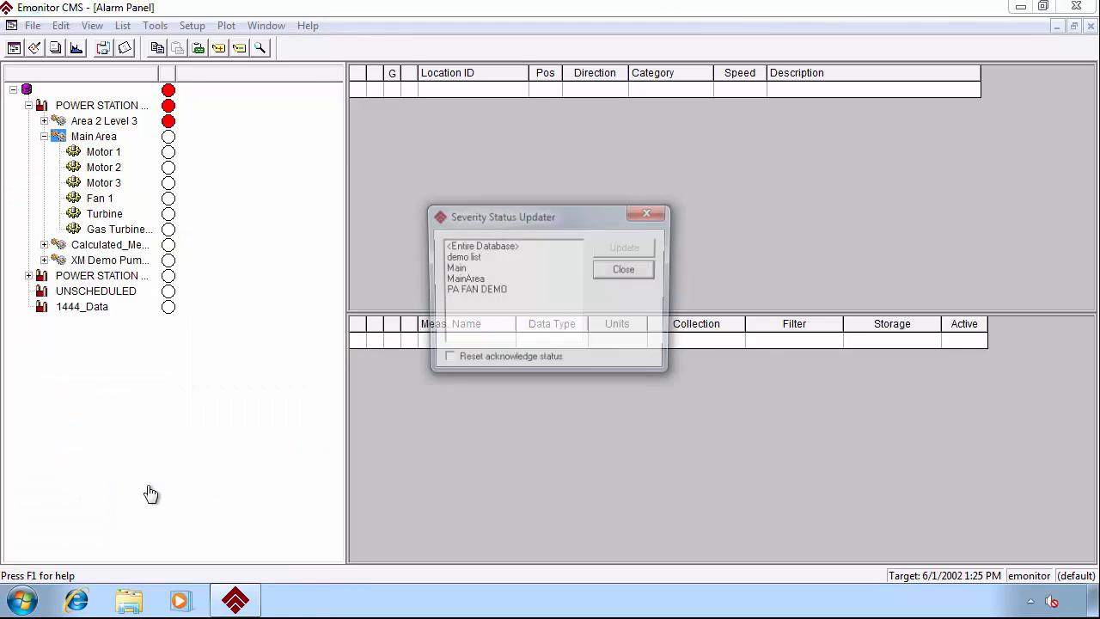
Step: Update the severity status of the Main list with the acknowledge status reset, and refresh Main Area in the Alarm Panel
left_click(458, 273)
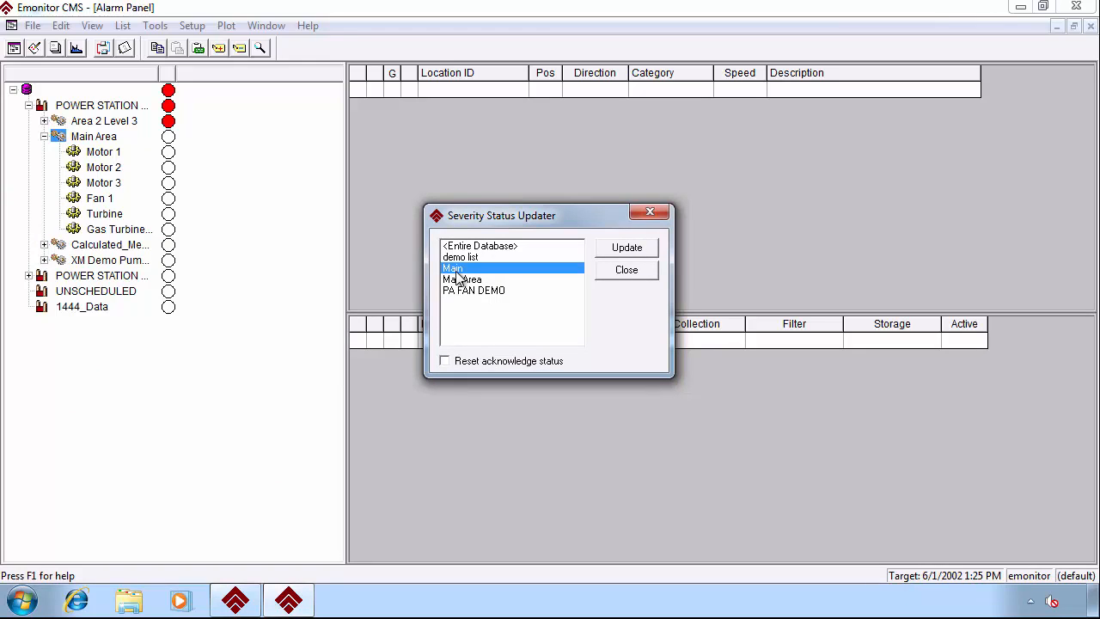
left_click(444, 362)
left_click(627, 247)
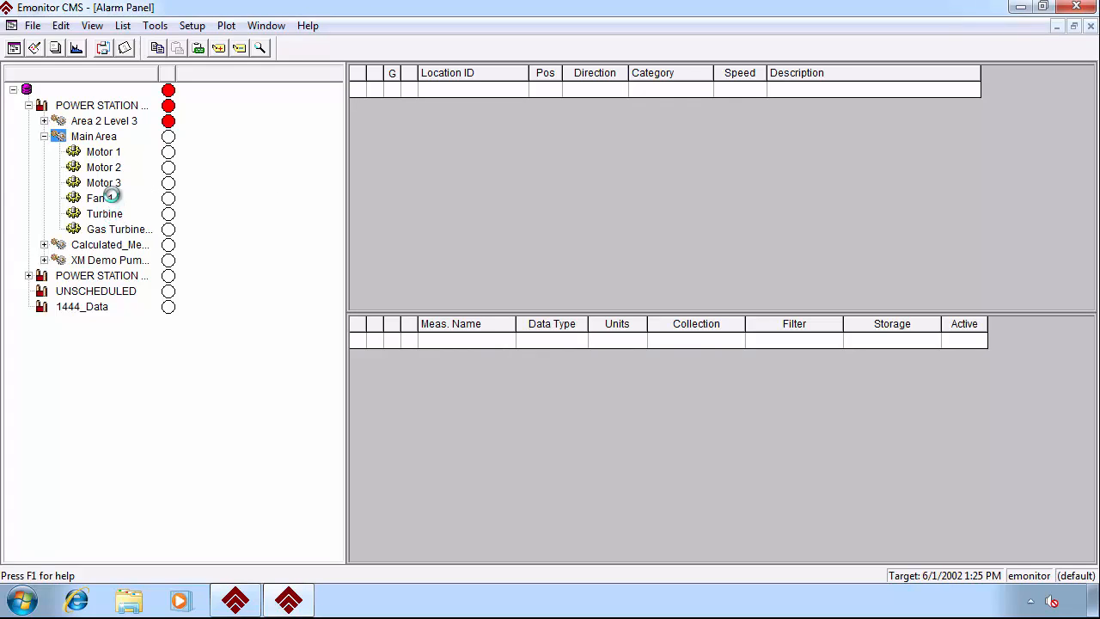
left_click(112, 141)
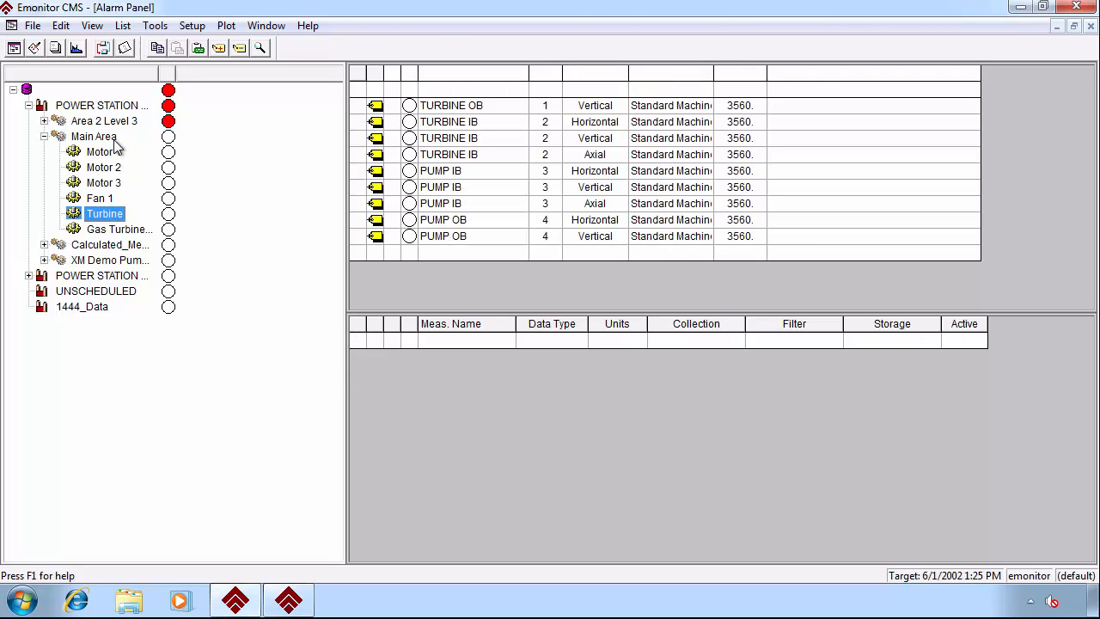
left_click(106, 141)
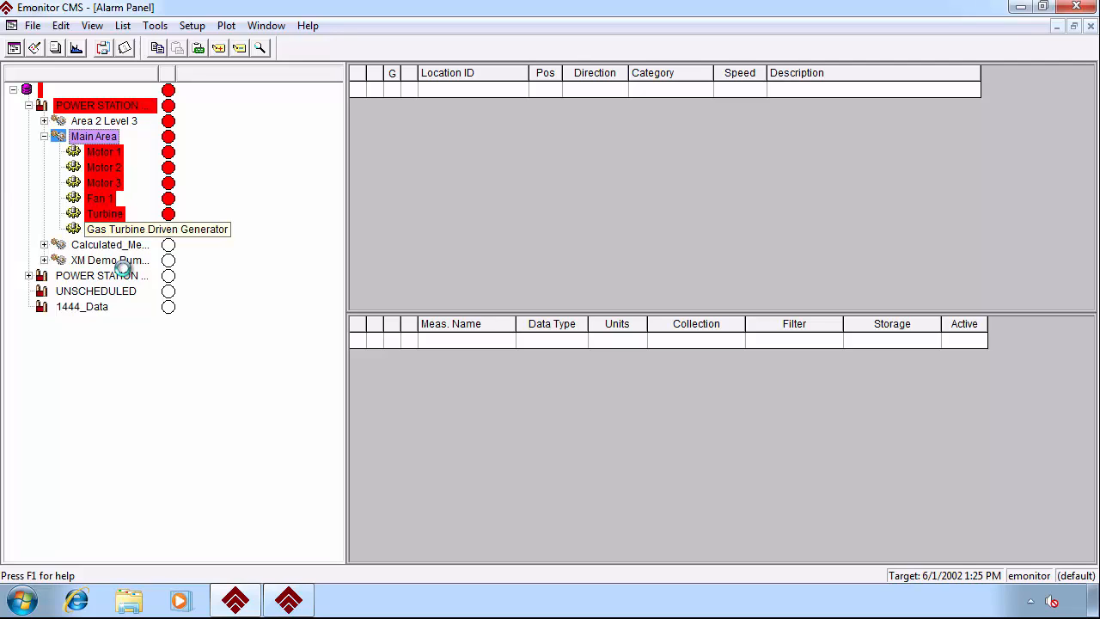
Step: Consult the Severity Status Updater's online help on command line parameters, and close both the help and the updater
left_click(293, 605)
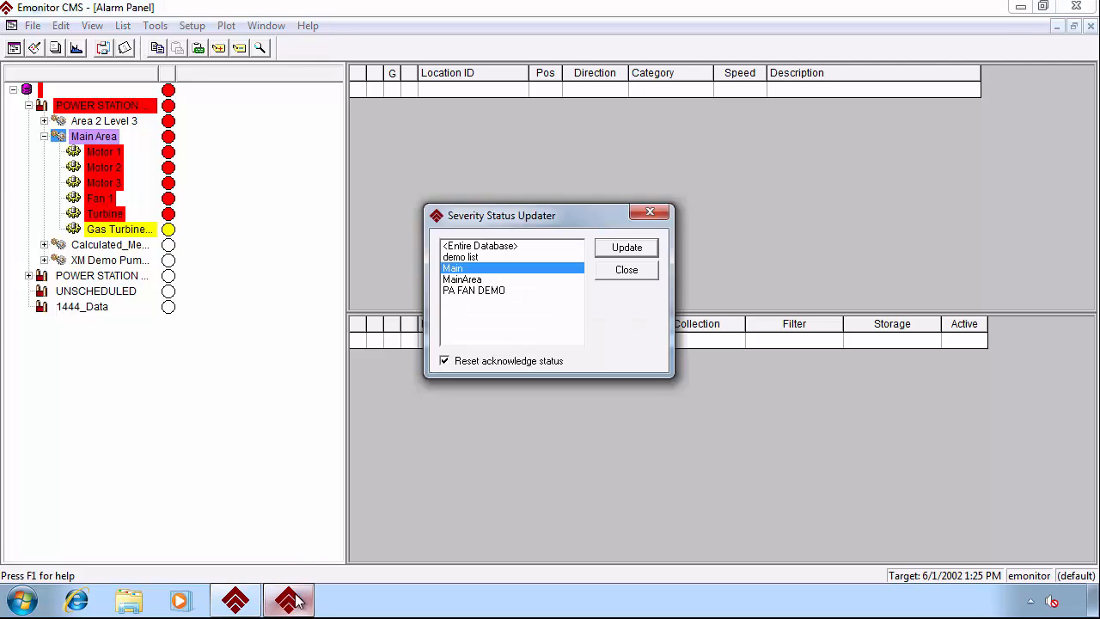
key("F1")
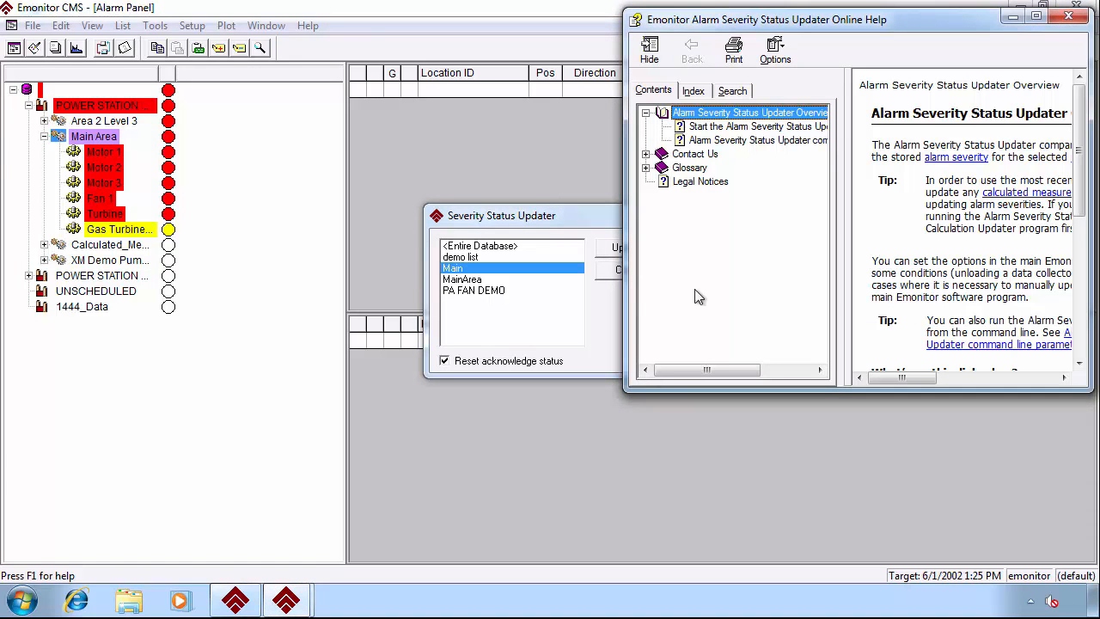
left_click(753, 142)
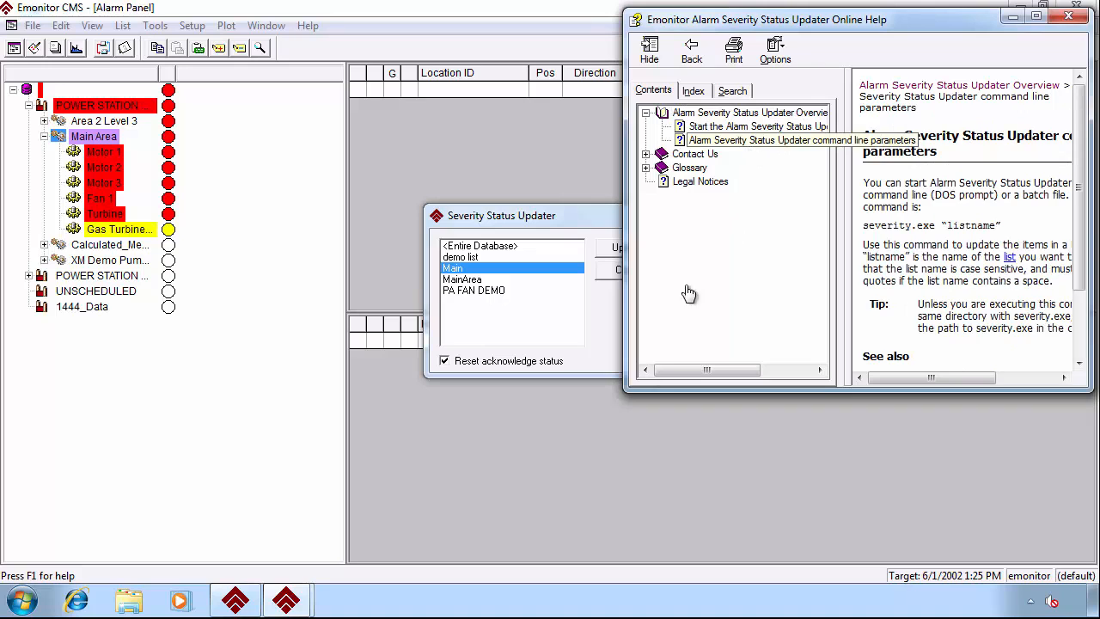
left_click_drag(625, 392, 304, 468)
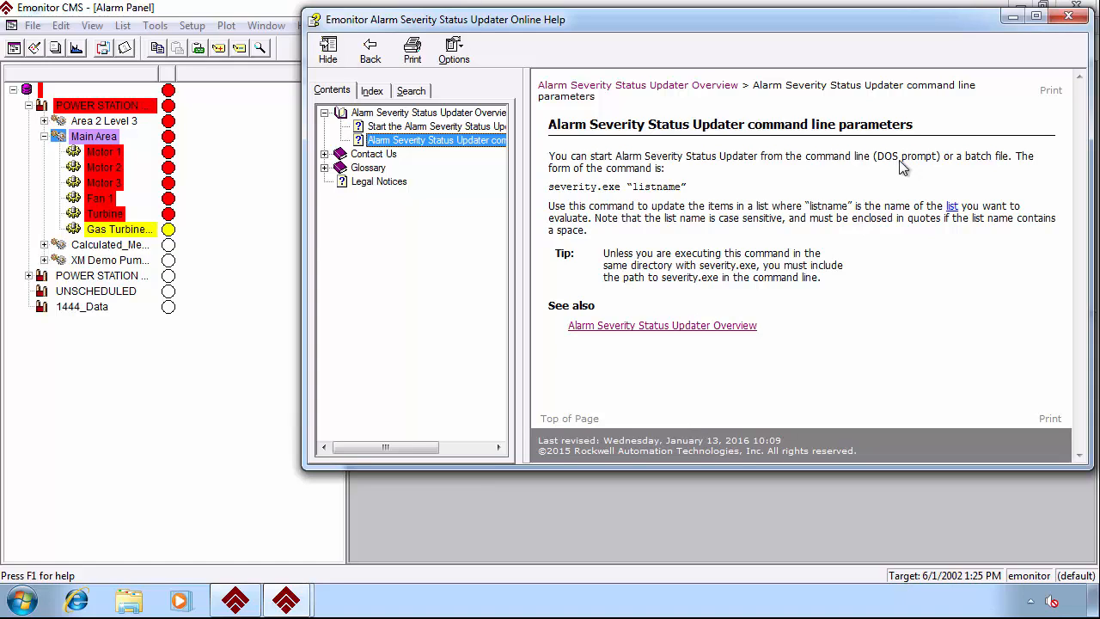
left_click(1079, 19)
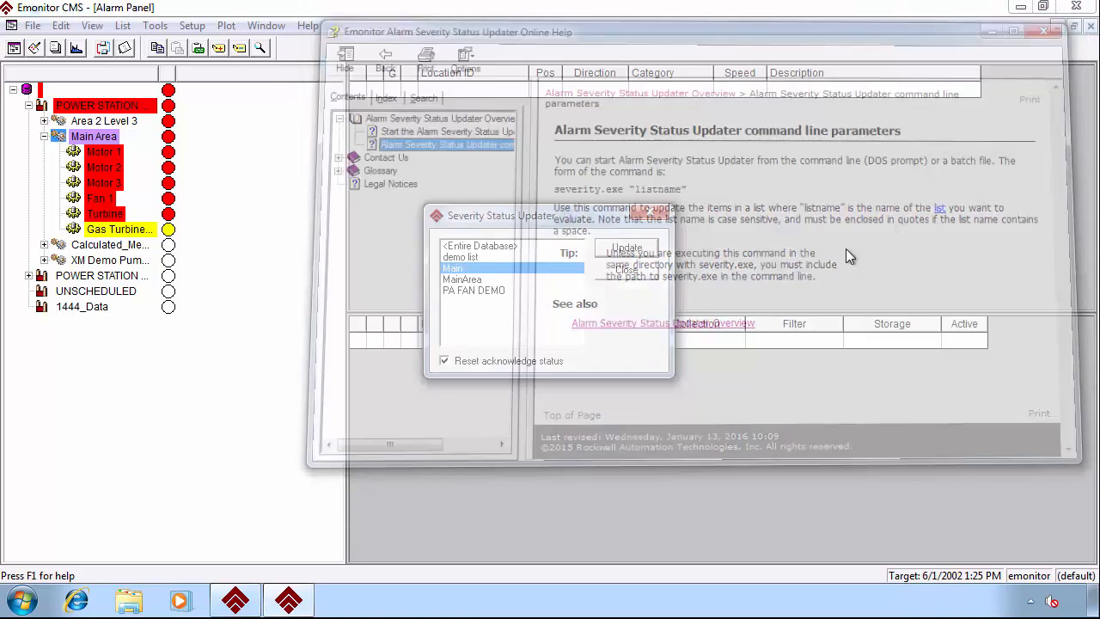
left_click(628, 271)
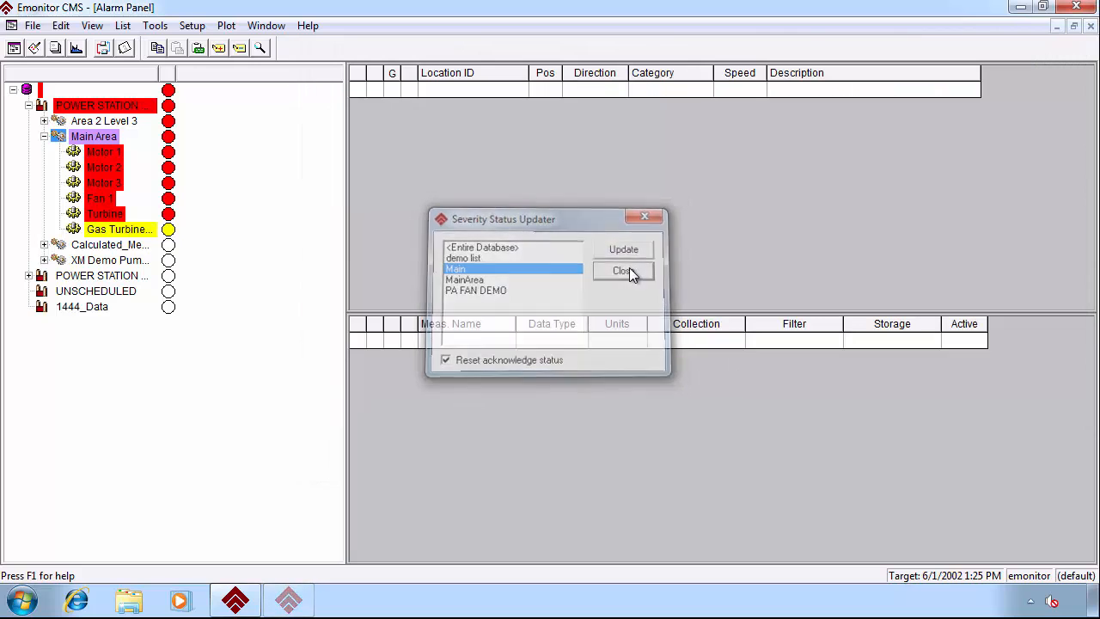
Step: Open the Vib Analysis plot view for Motor 1 in Main Area
left_click(76, 49)
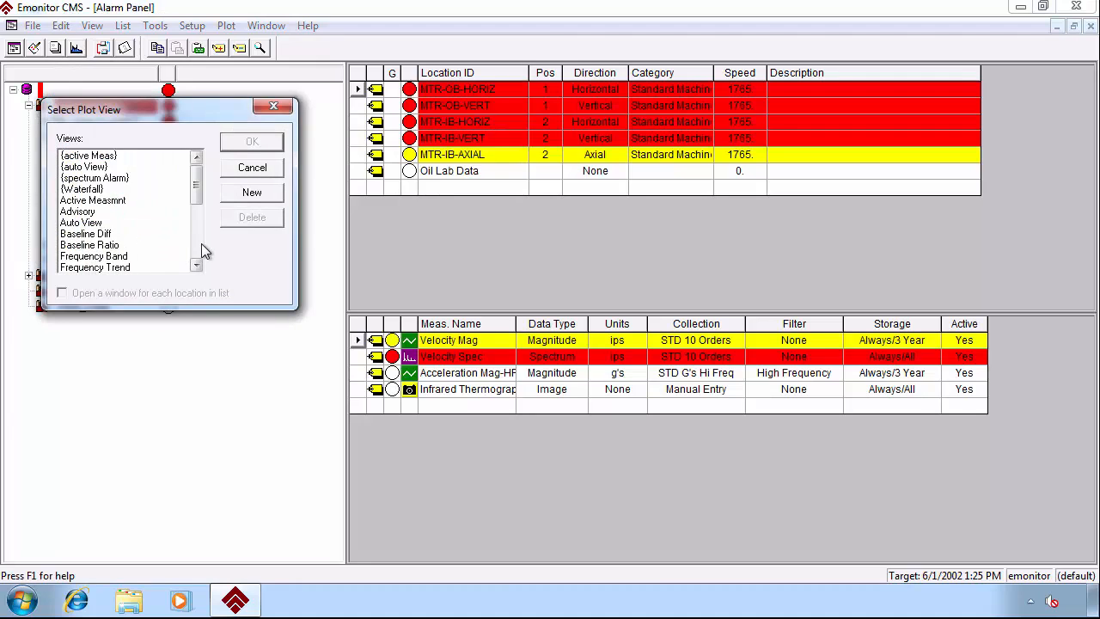
left_click(197, 249)
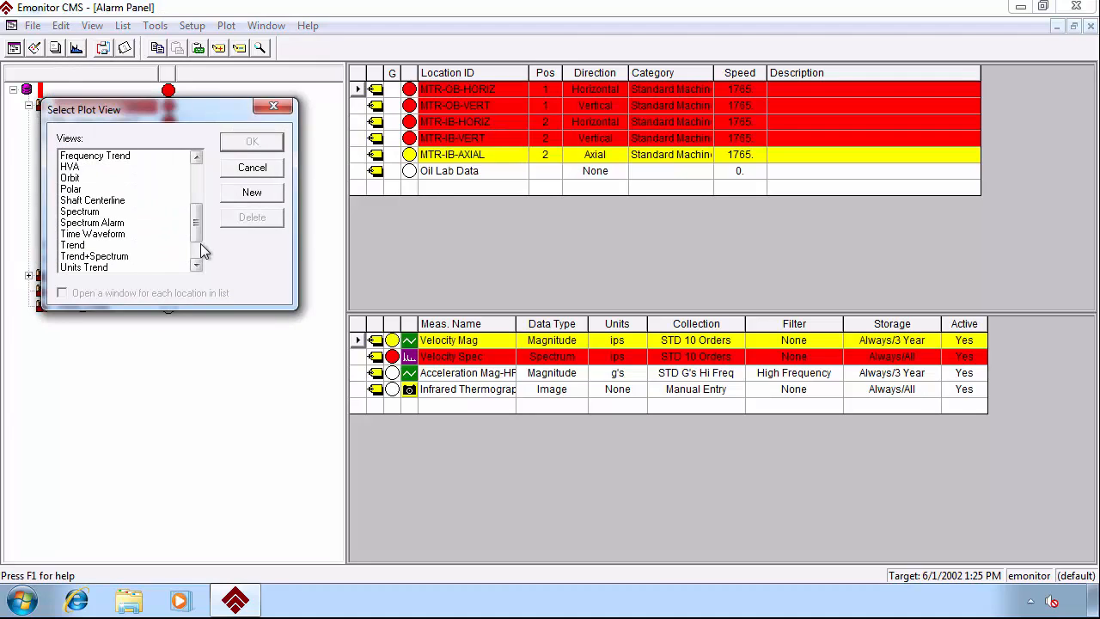
scroll(96, 249, "down", 1)
left_click(92, 247)
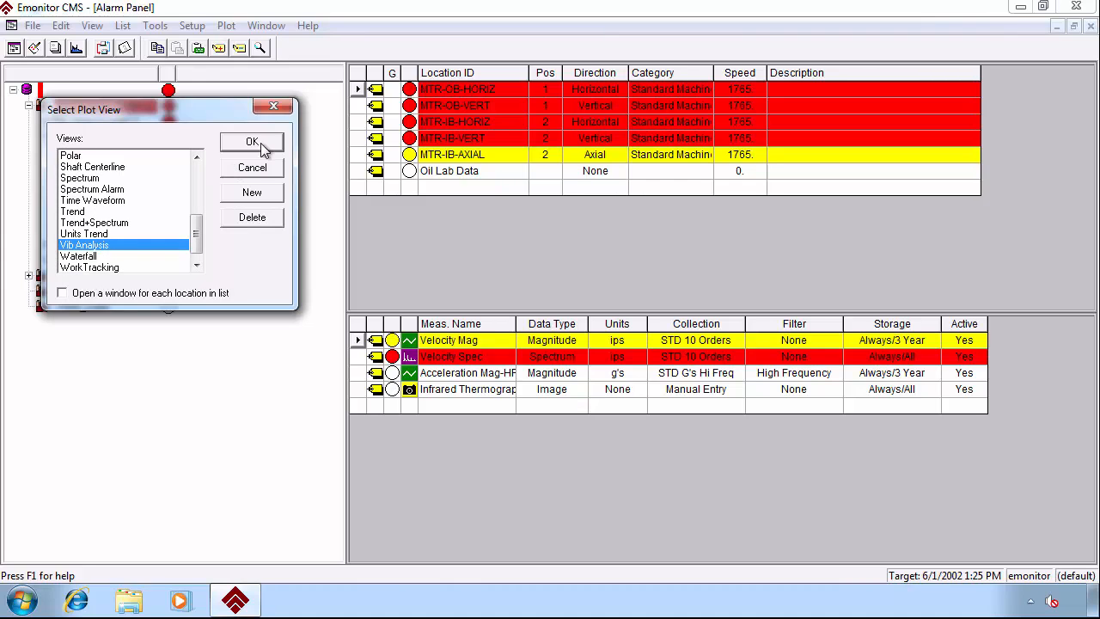
left_click(254, 143)
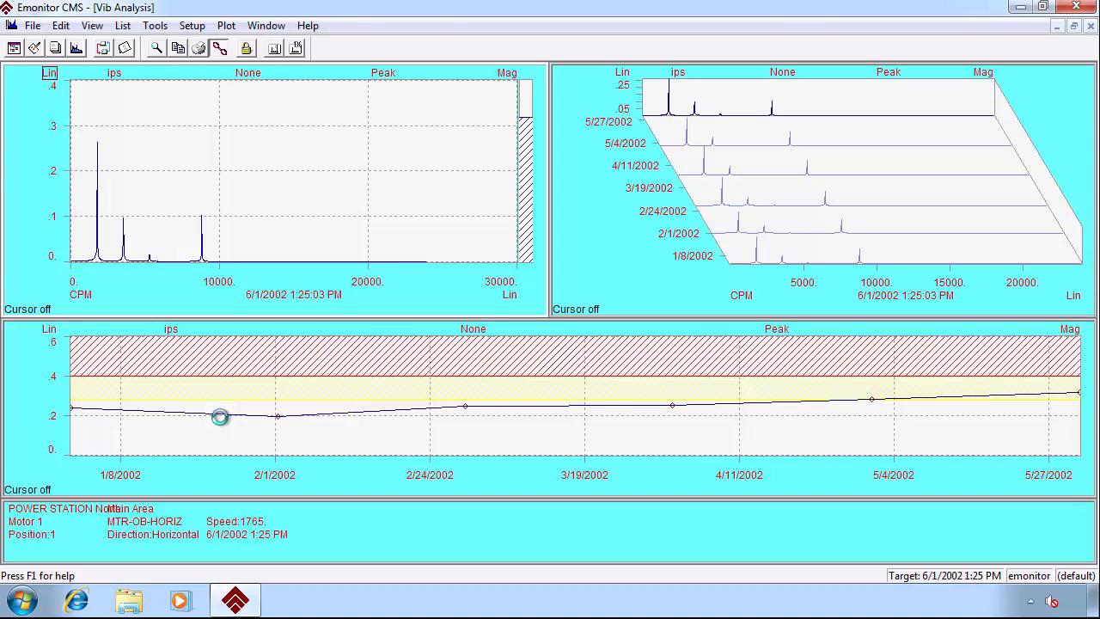
Step: Set the spectrum plot's options to show Band alarms with the Warning and Critical severities
double_click(39, 188)
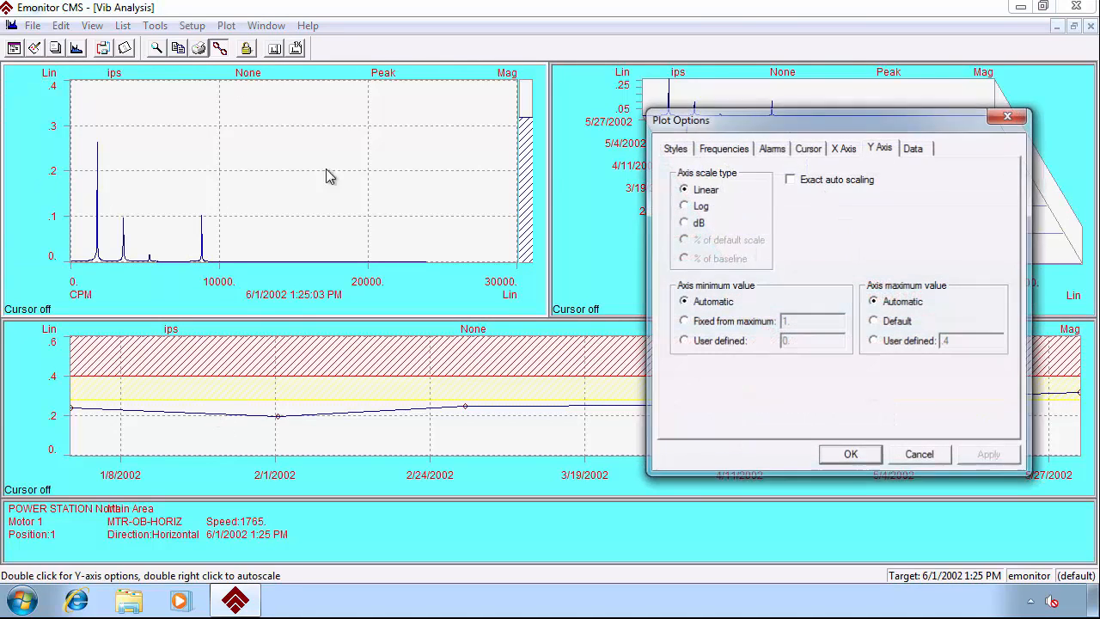
left_click(781, 147)
left_click(804, 249)
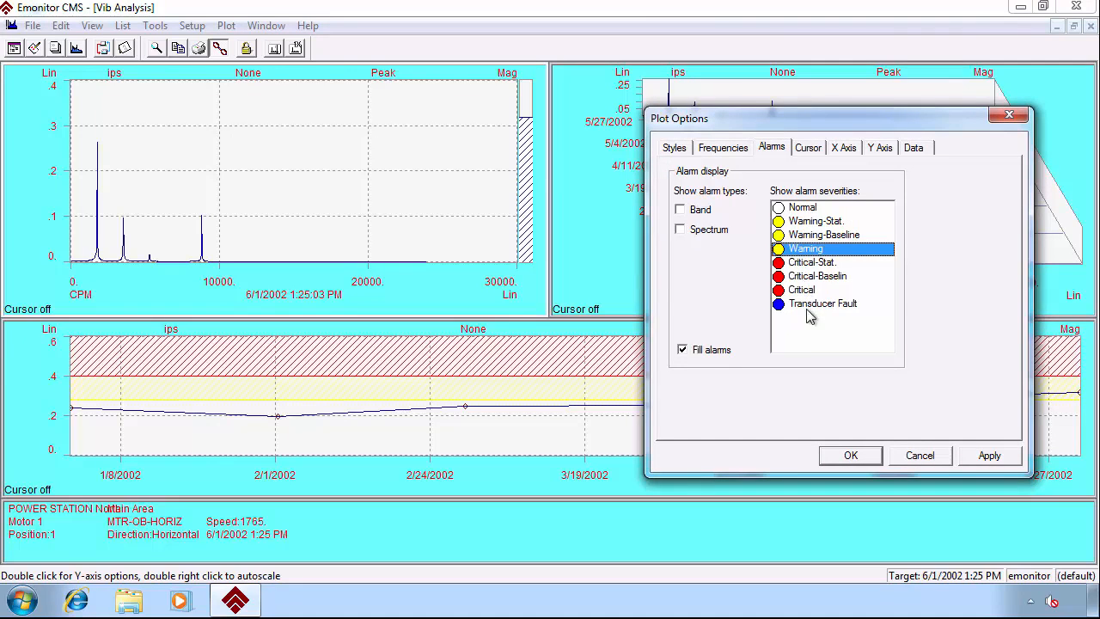
left_click(802, 291)
left_click(680, 210)
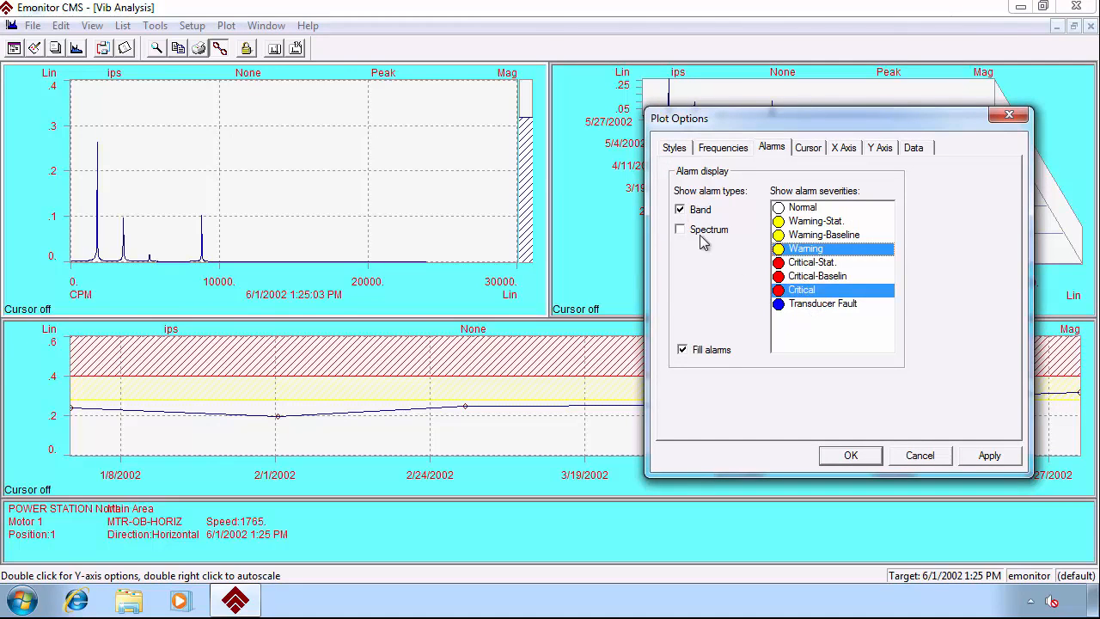
left_click(980, 456)
left_click(854, 456)
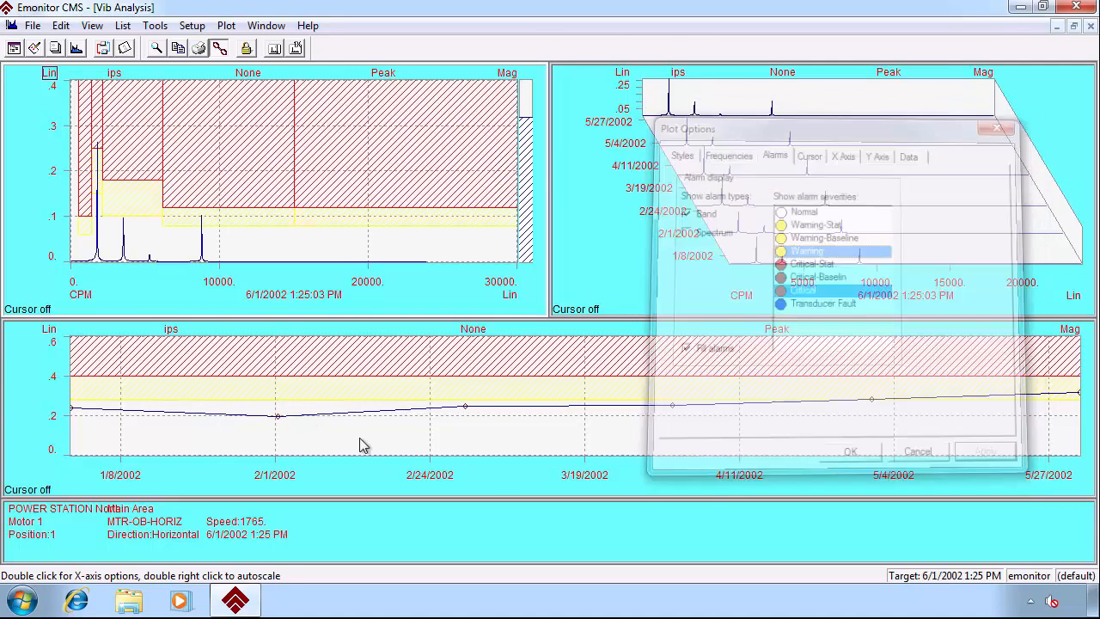